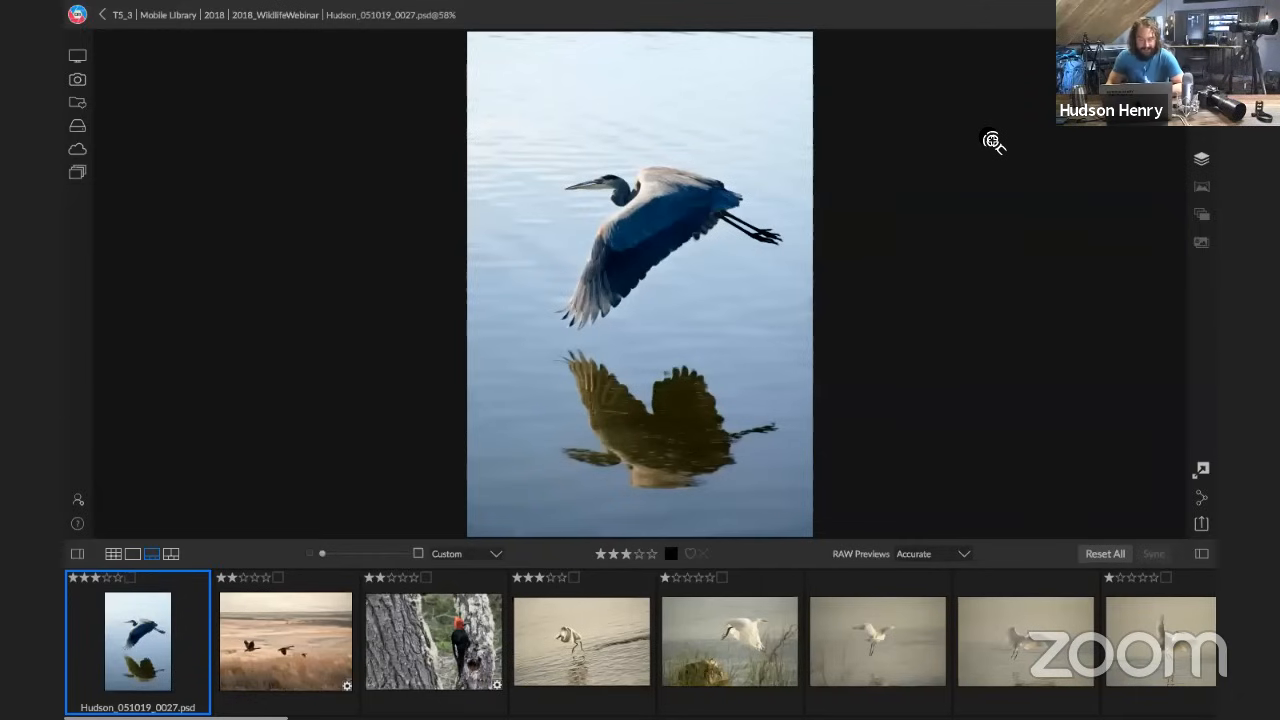
# Browse the wildlife photos one by one from the flying heron through the geese, woodpecker and egret frames
pyautogui.press('Right')
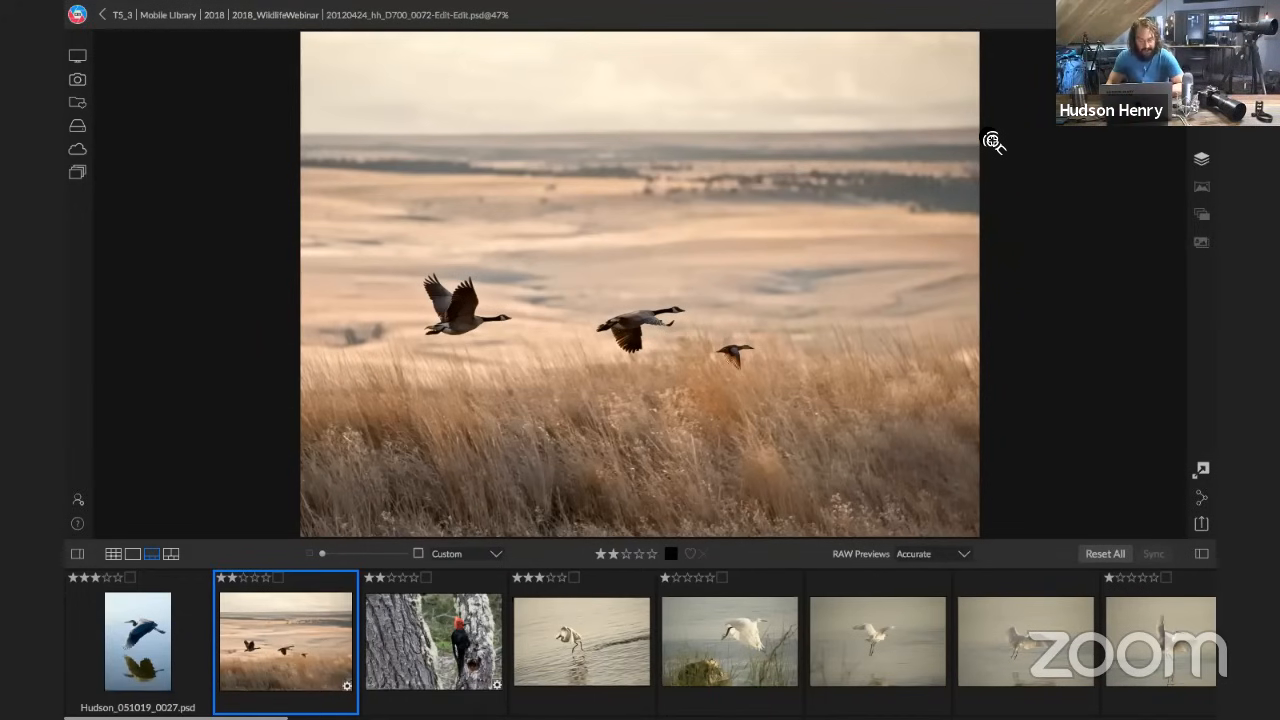
pyautogui.press('Right')
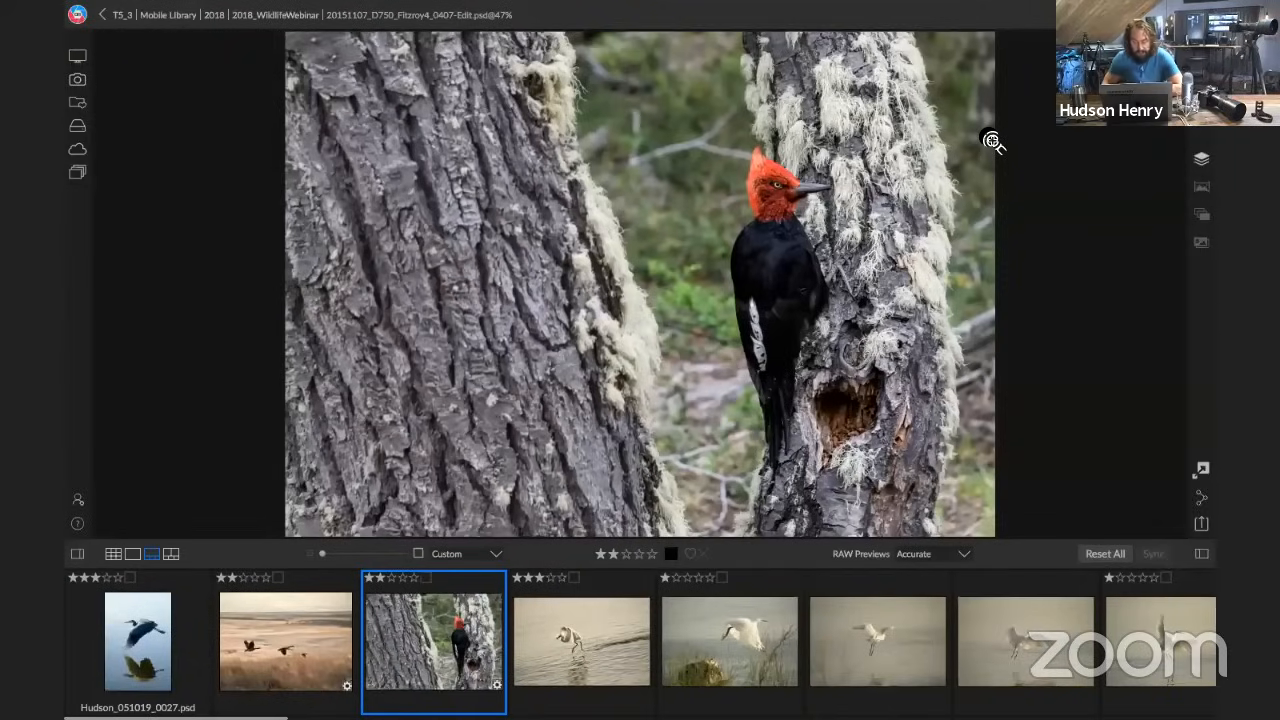
pyautogui.press('Right')
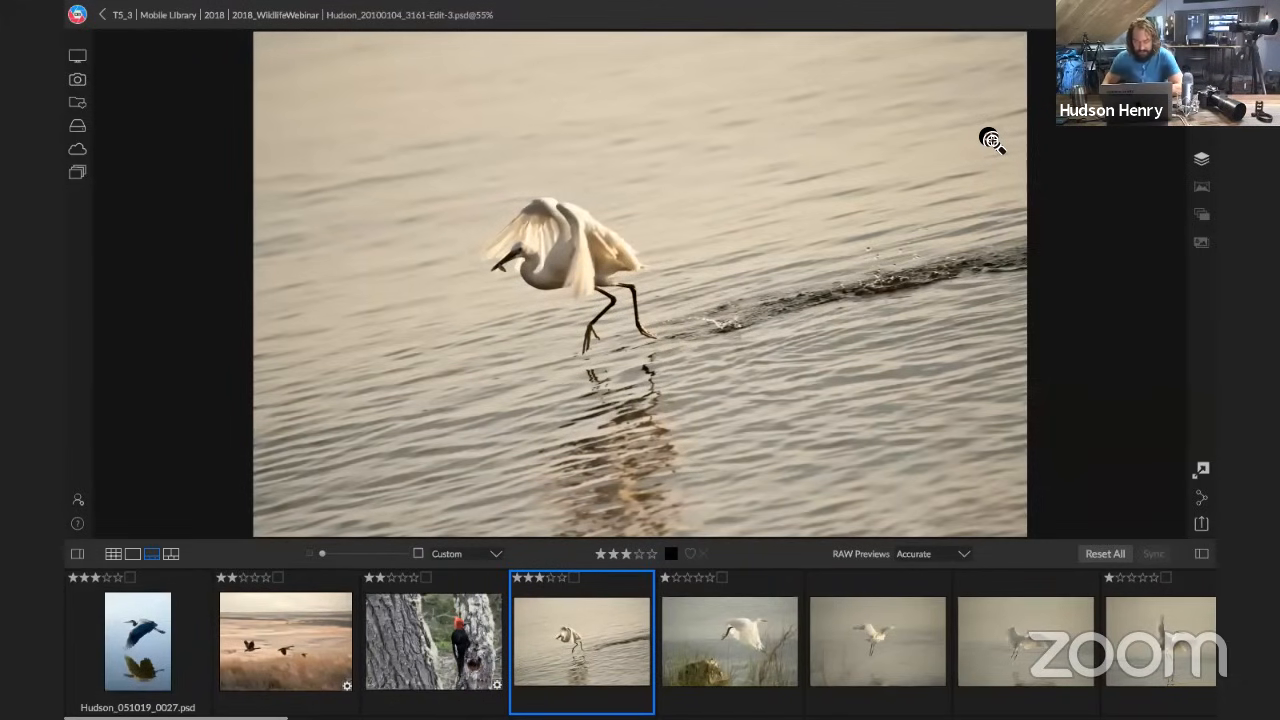
pyautogui.press('Right')
pyautogui.press('Right')
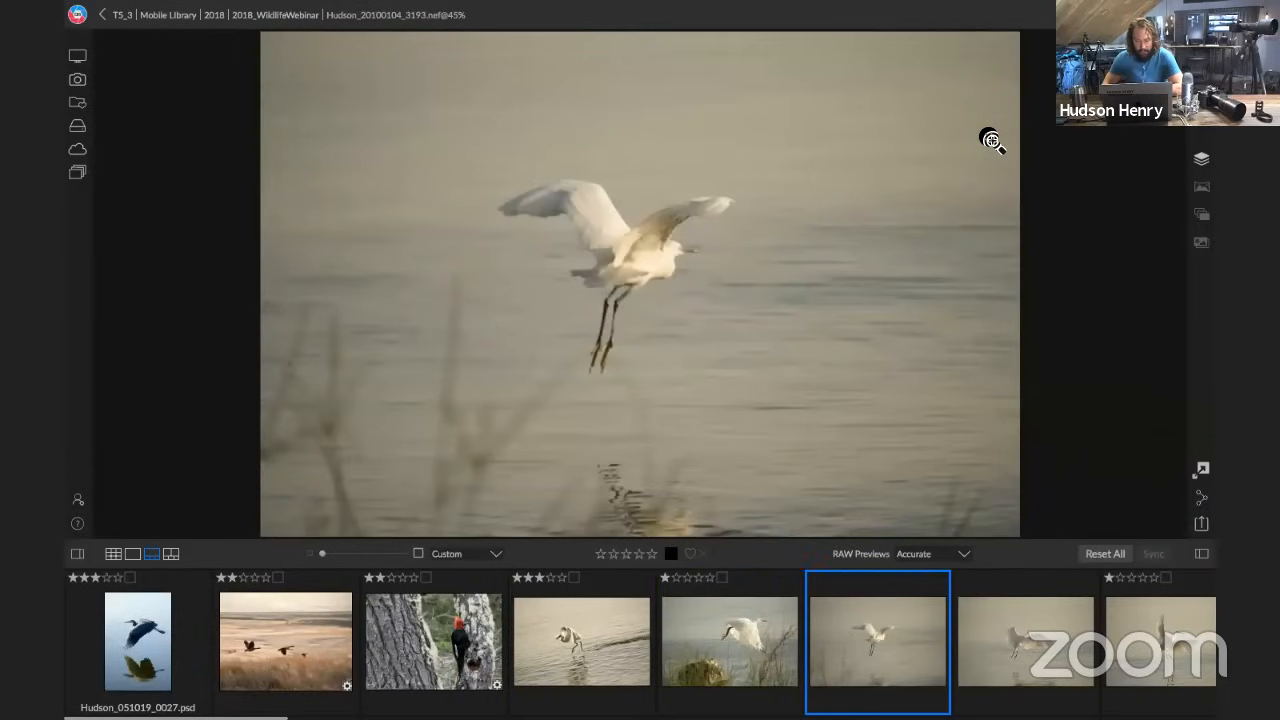
pyautogui.press('Left')
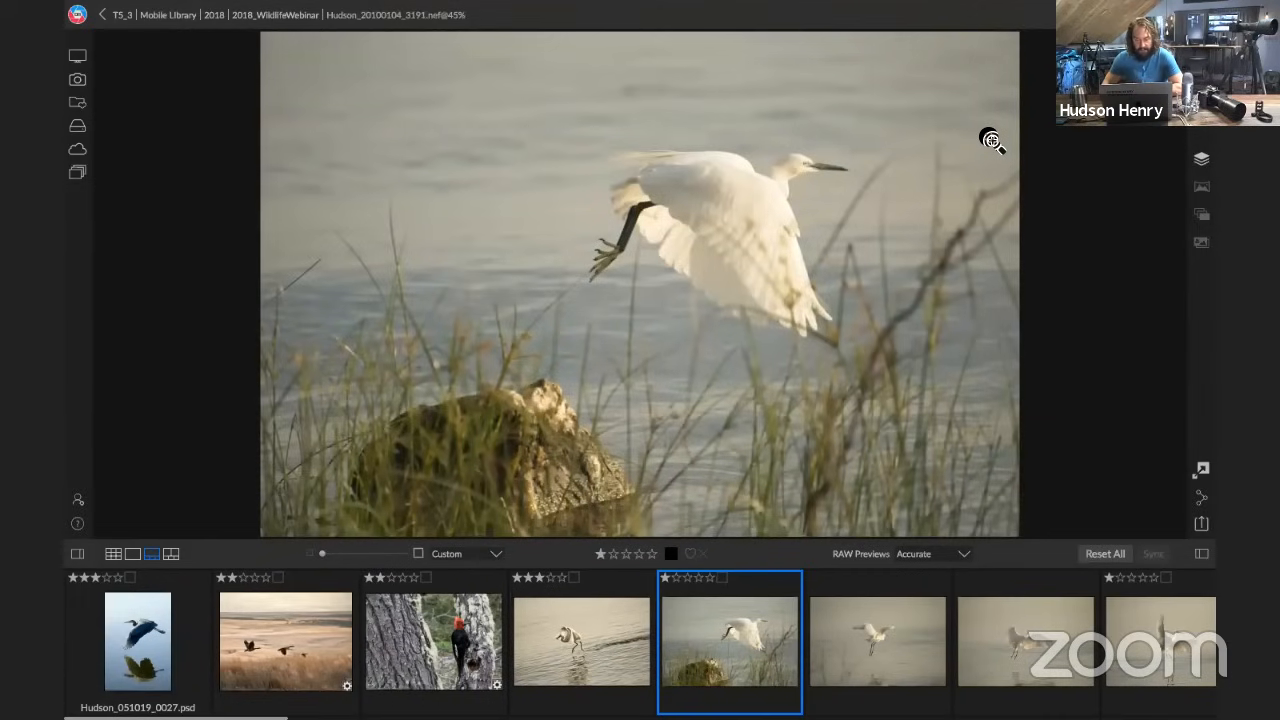
pyautogui.press('Right')
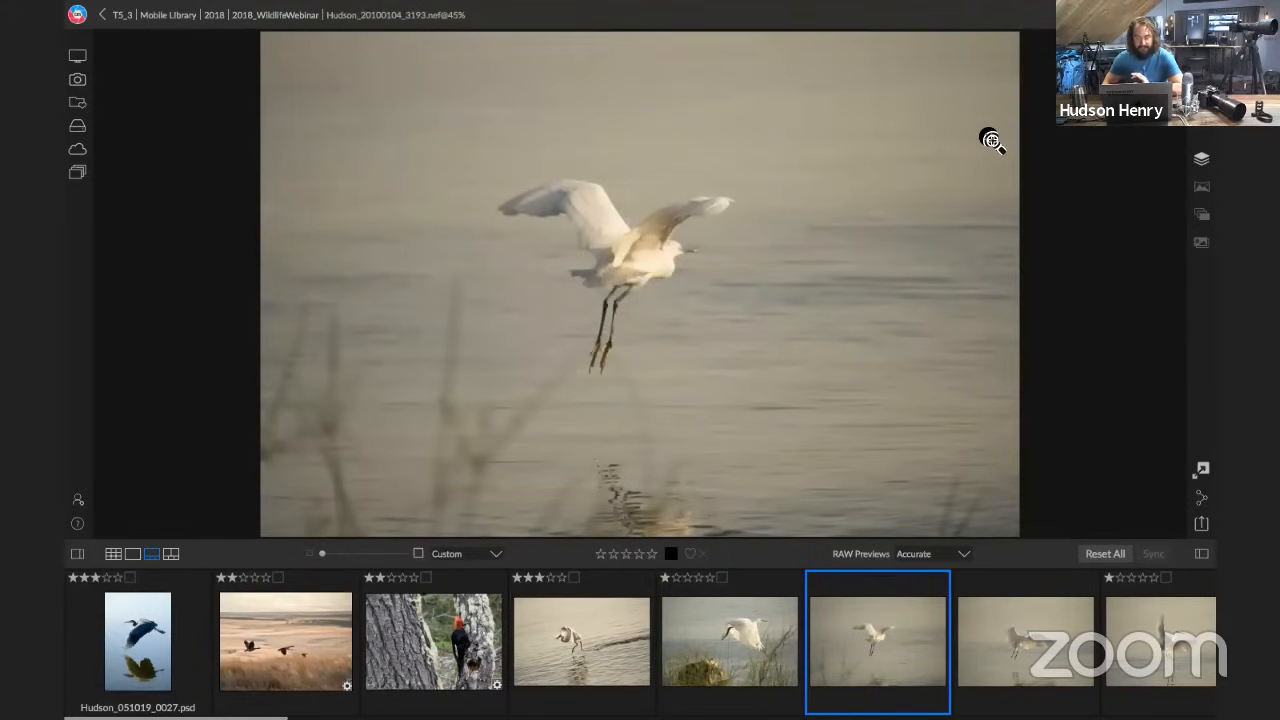
pyautogui.press('Right')
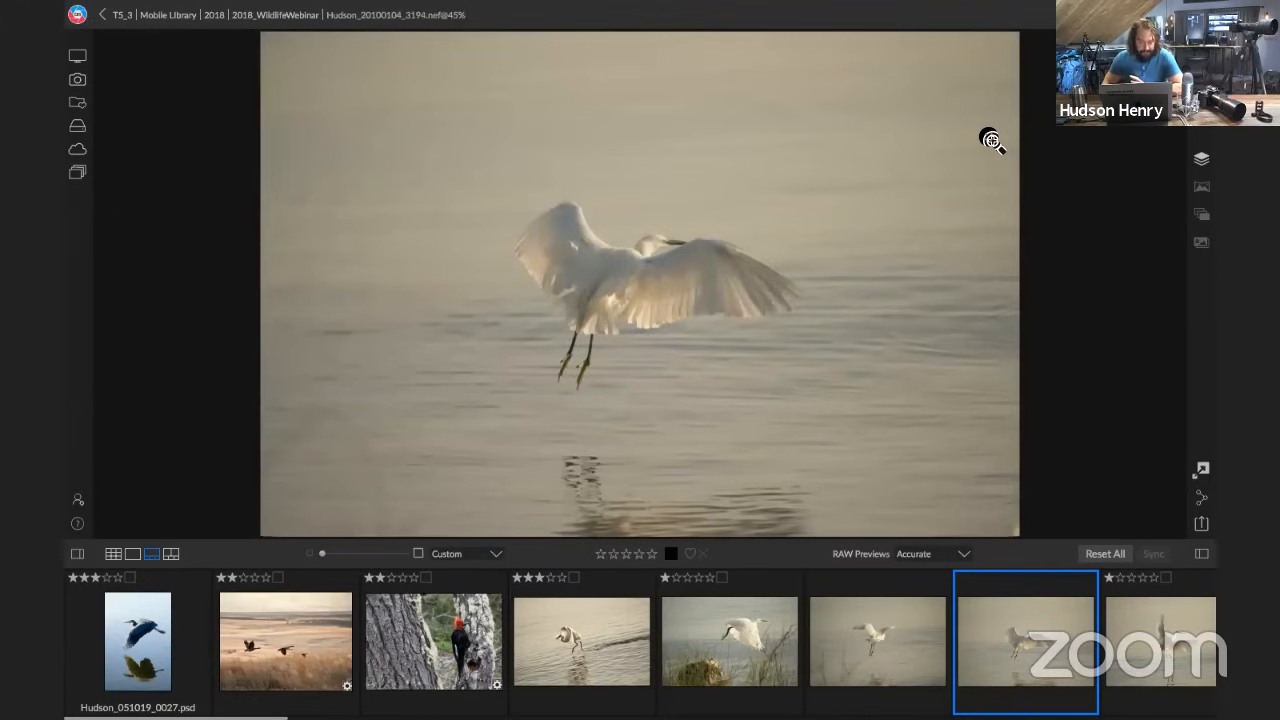
pyautogui.press('Right')
pyautogui.press('Right')
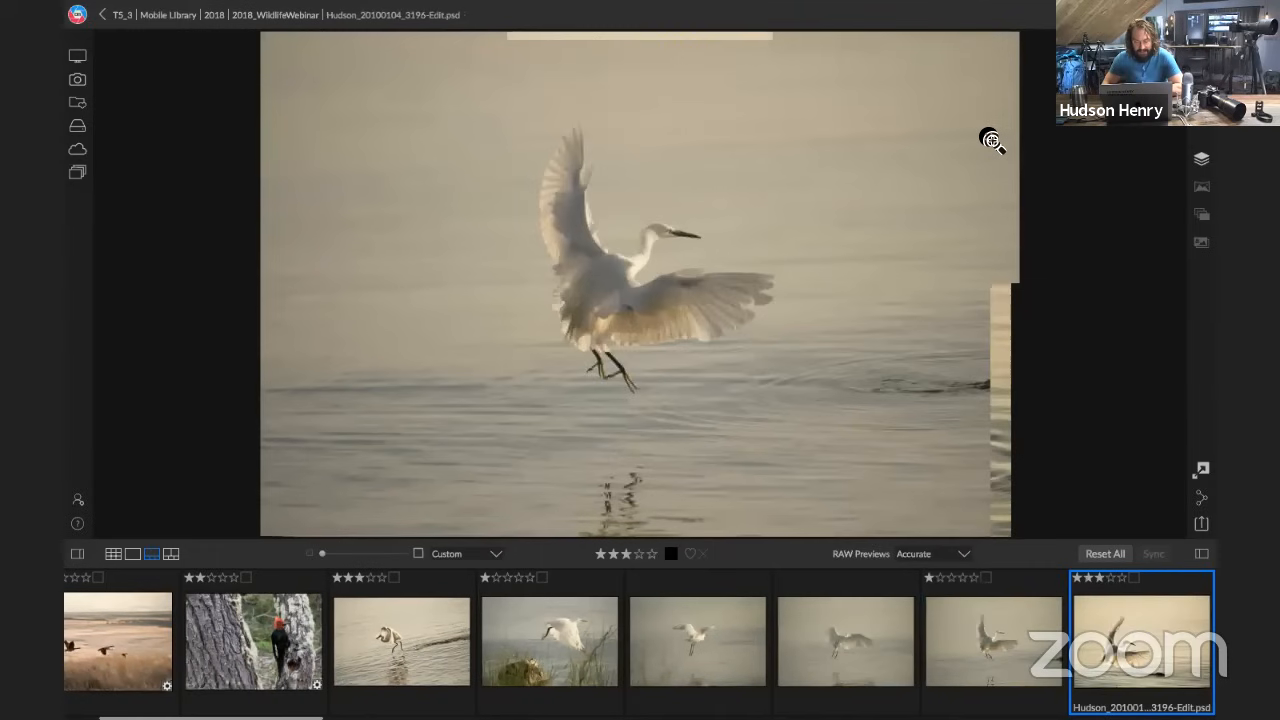
# Compare egret frames 3191 to 3195 with the edited egret photo 3196-Edit
pyautogui.press('Left')
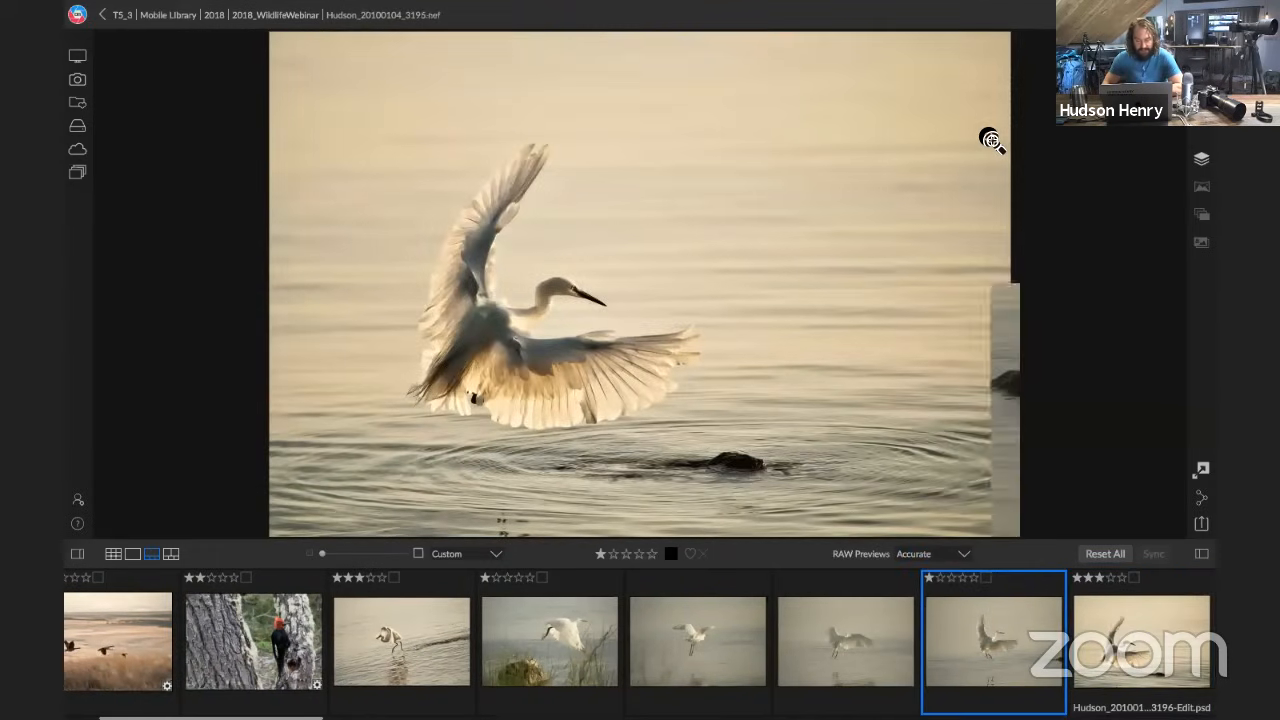
pyautogui.press('Right')
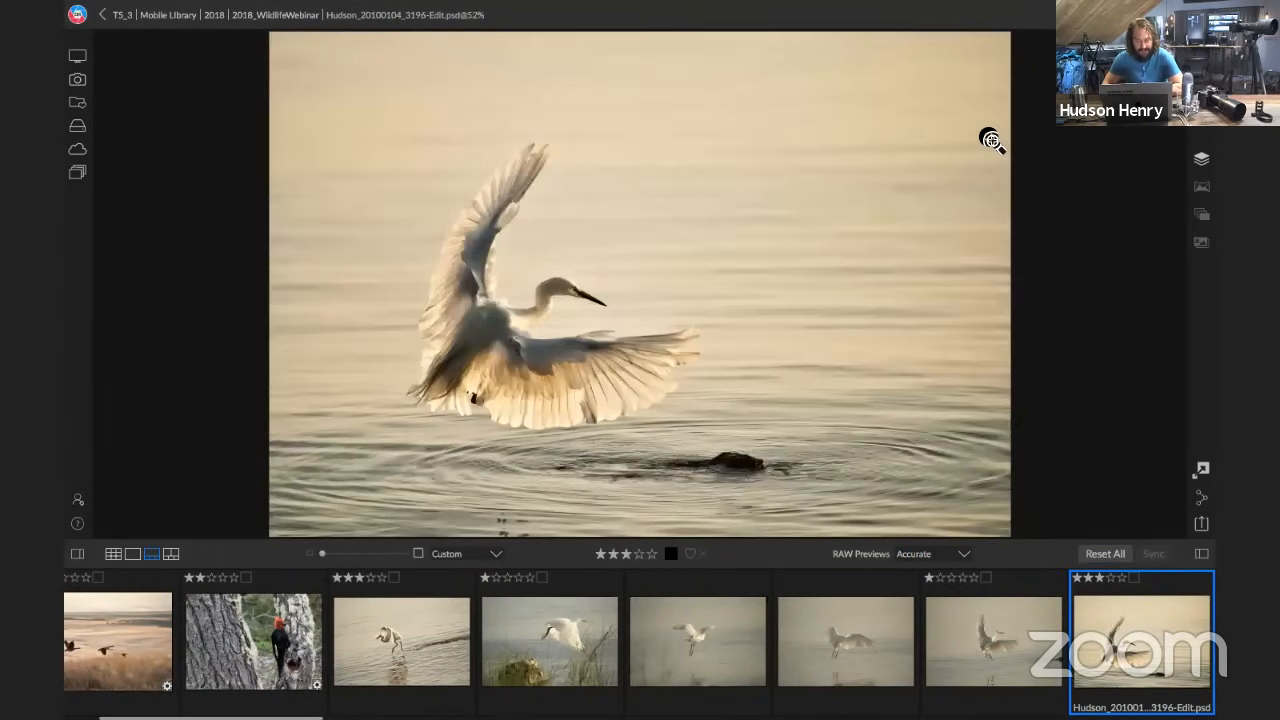
pyautogui.press('Left')
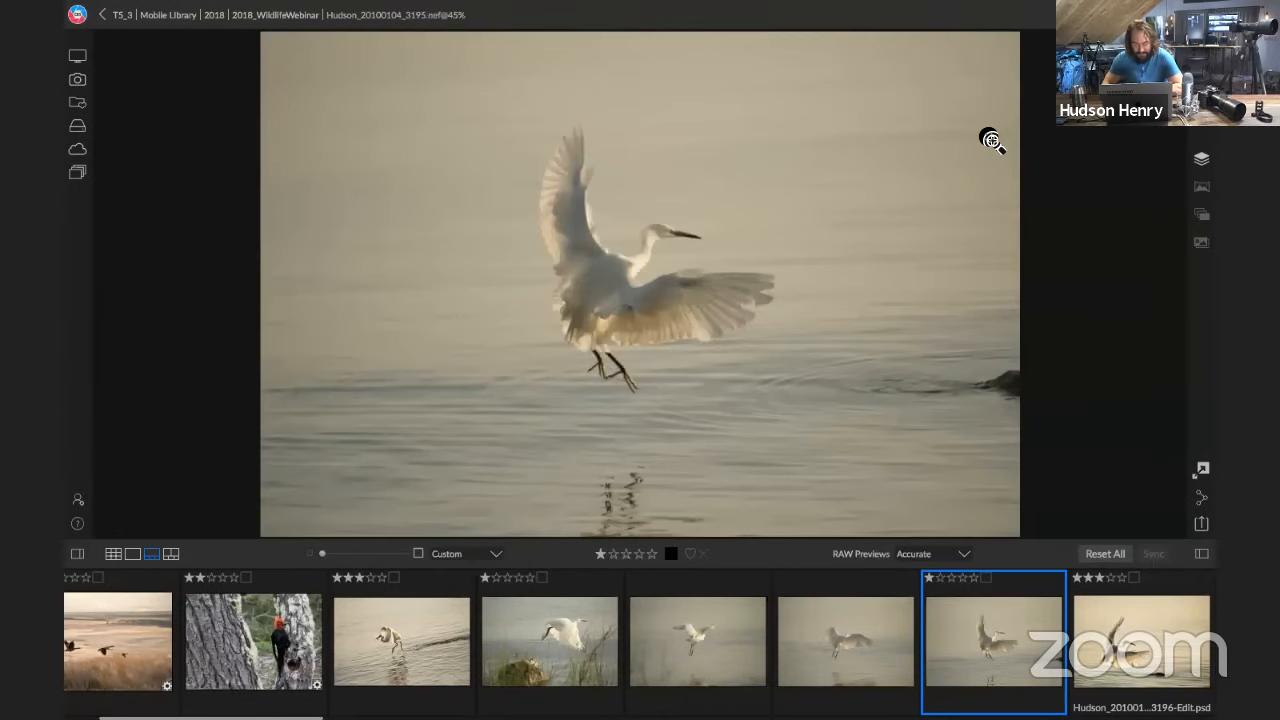
pyautogui.press('Left')
pyautogui.press('Left')
pyautogui.press('Left')
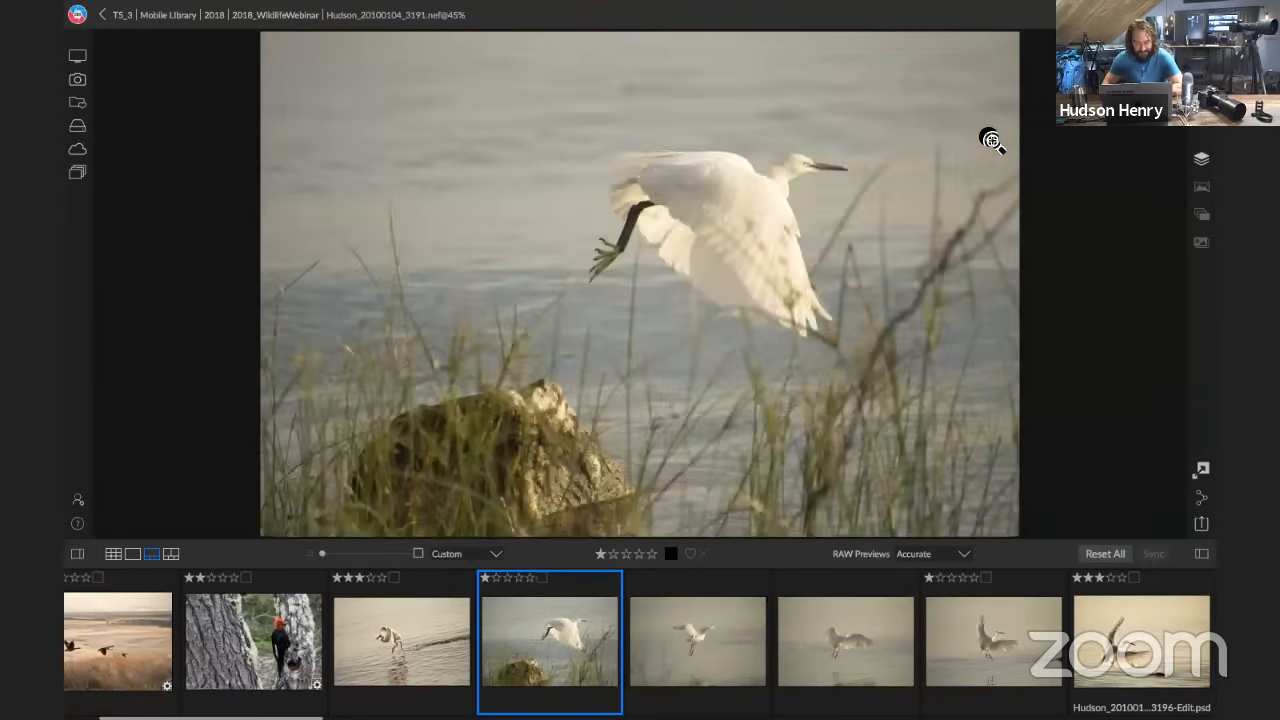
pyautogui.press('Right')
pyautogui.press('Right')
pyautogui.press('Right')
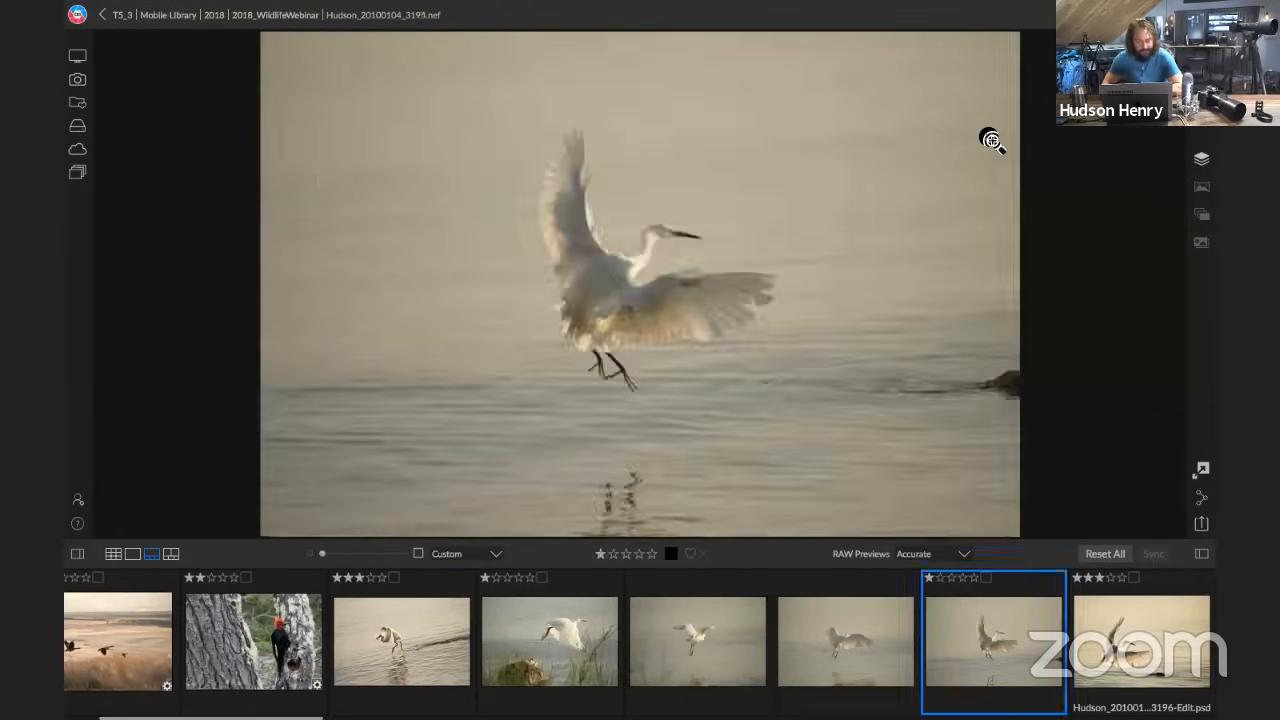
pyautogui.press('Right')
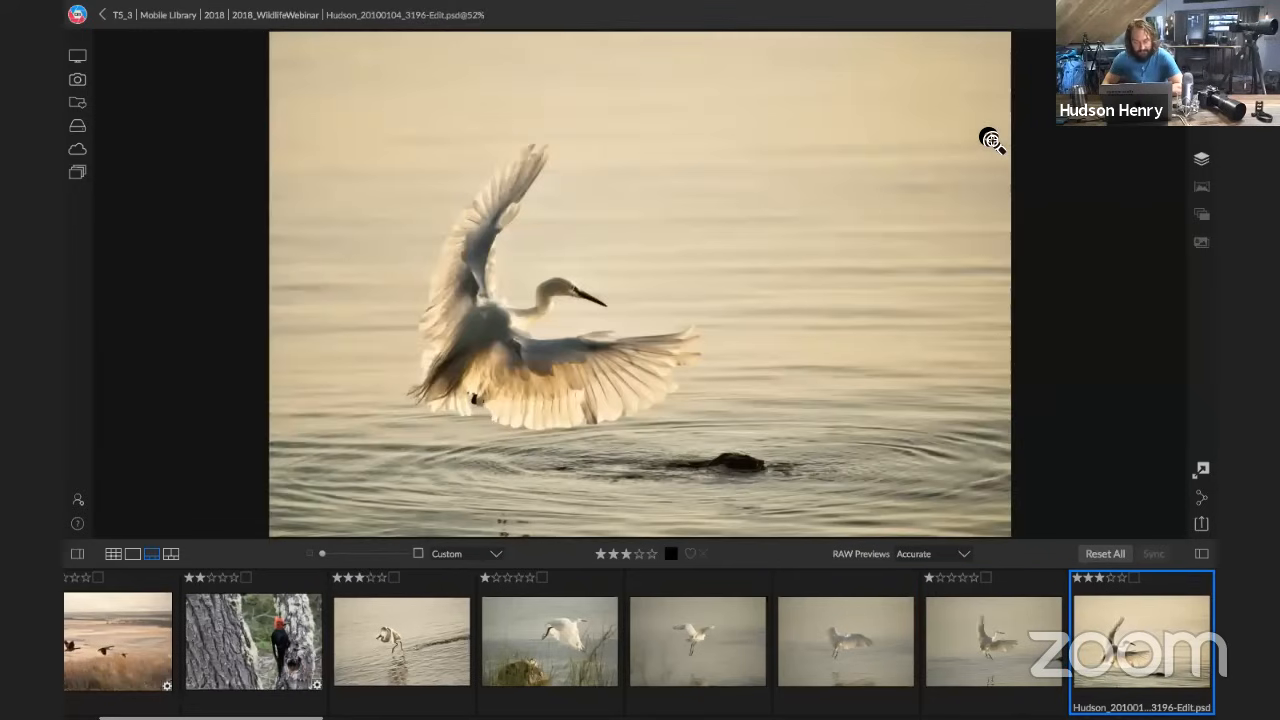
# View the remaining egret frames through 3199 and return to the edited egret photo 3196-Edit
pyautogui.press('Right')
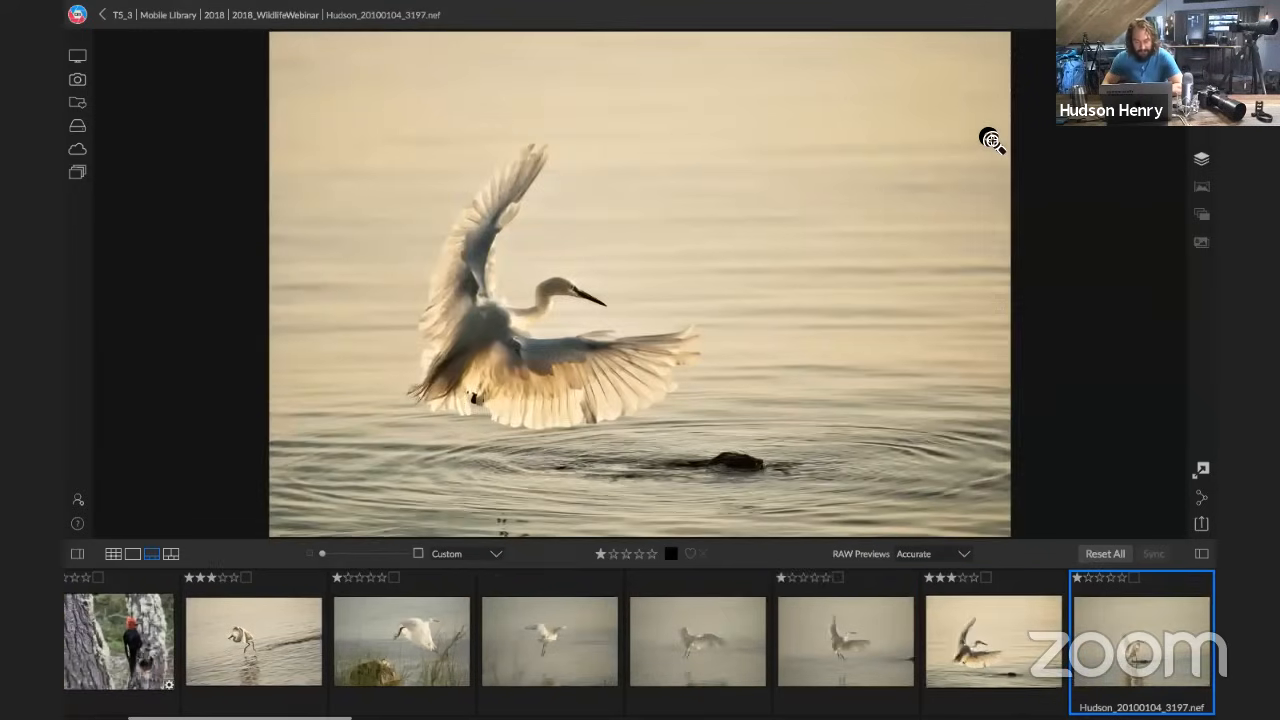
pyautogui.press('Right')
pyautogui.press('Right')
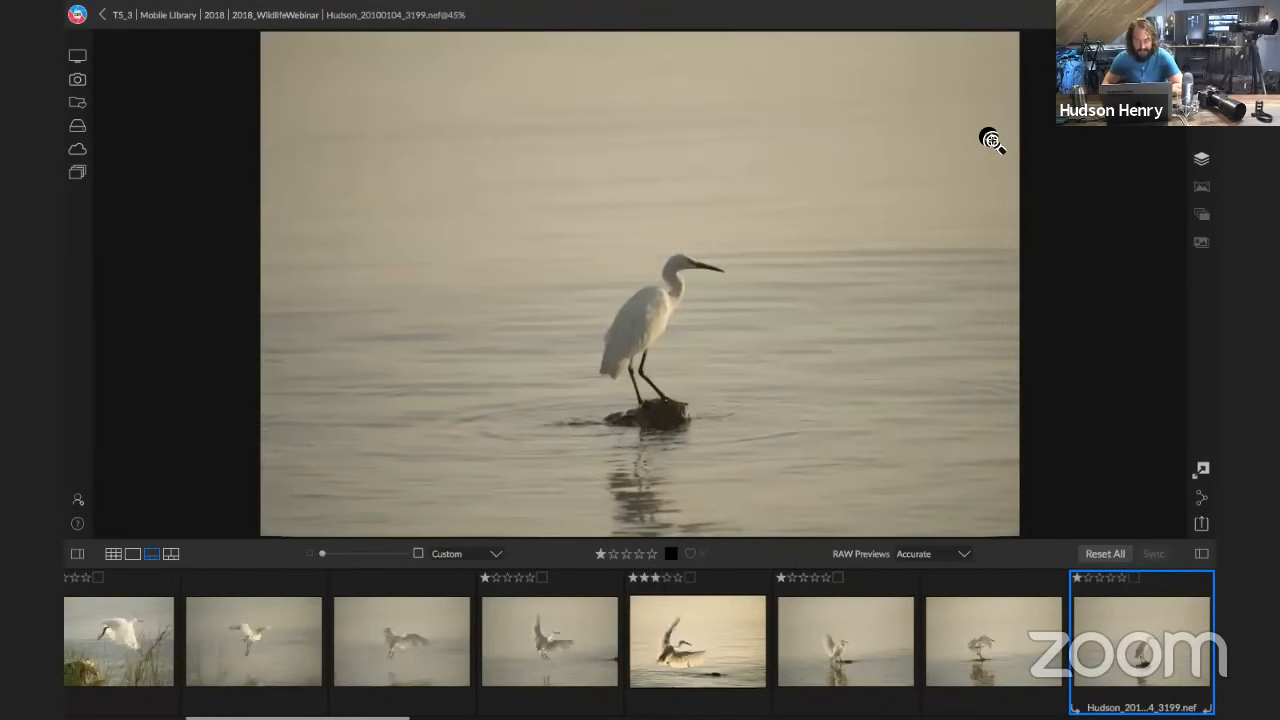
pyautogui.click(717, 614)
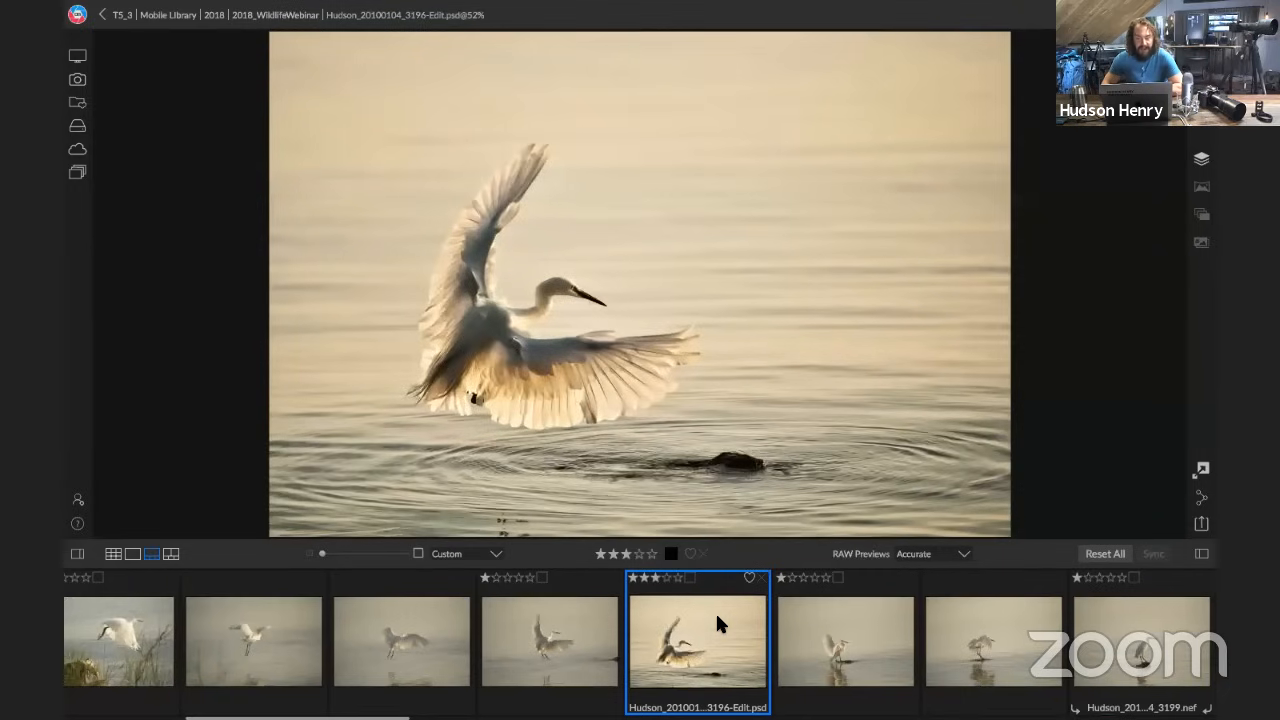
# Select the two sea stack photos, OlympicSouthCoast_1426 and OlympicSouthCoast_1431, together
pyautogui.scroll(-3, 803, 631)
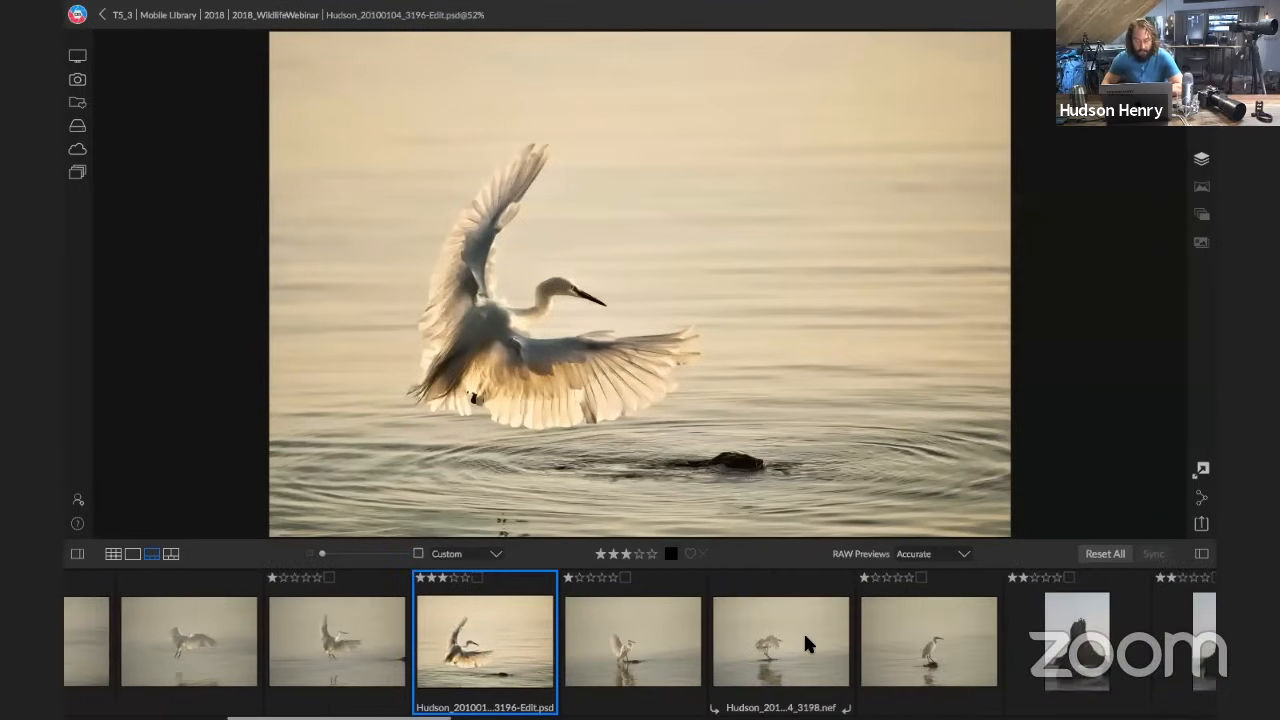
pyautogui.scroll(-3, 806, 642)
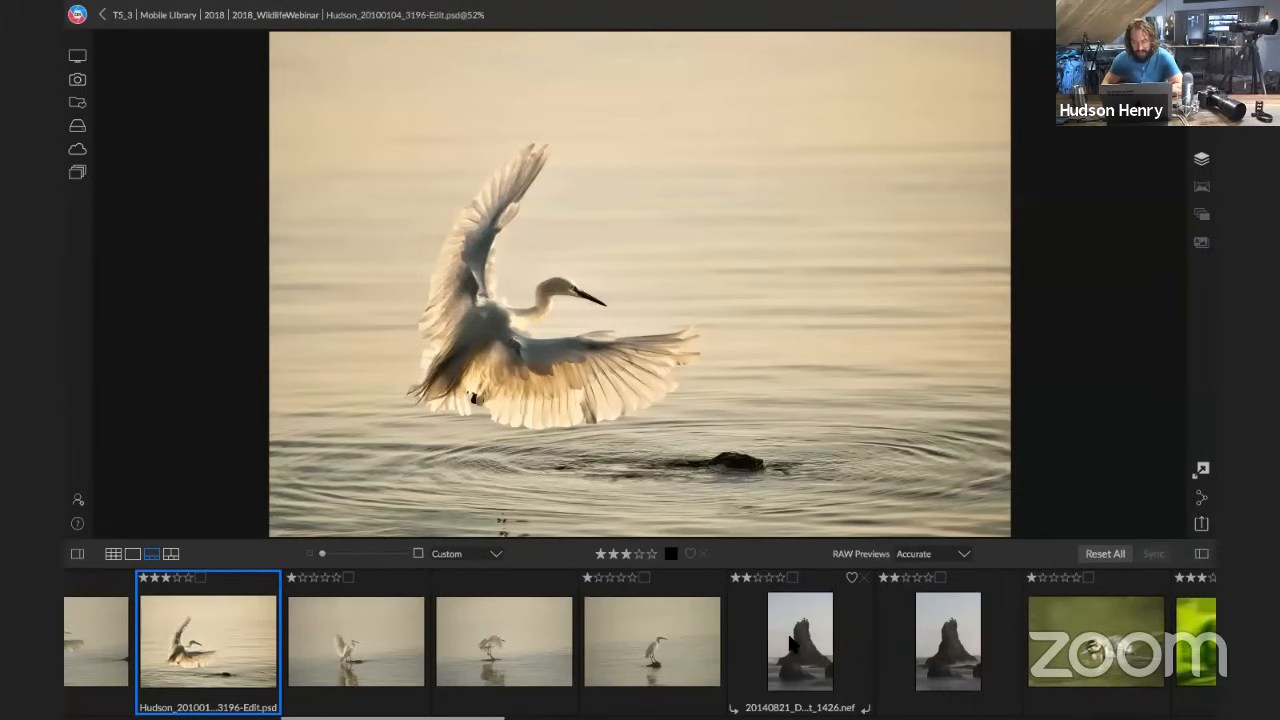
pyautogui.click(790, 642)
pyautogui.click(920, 655)
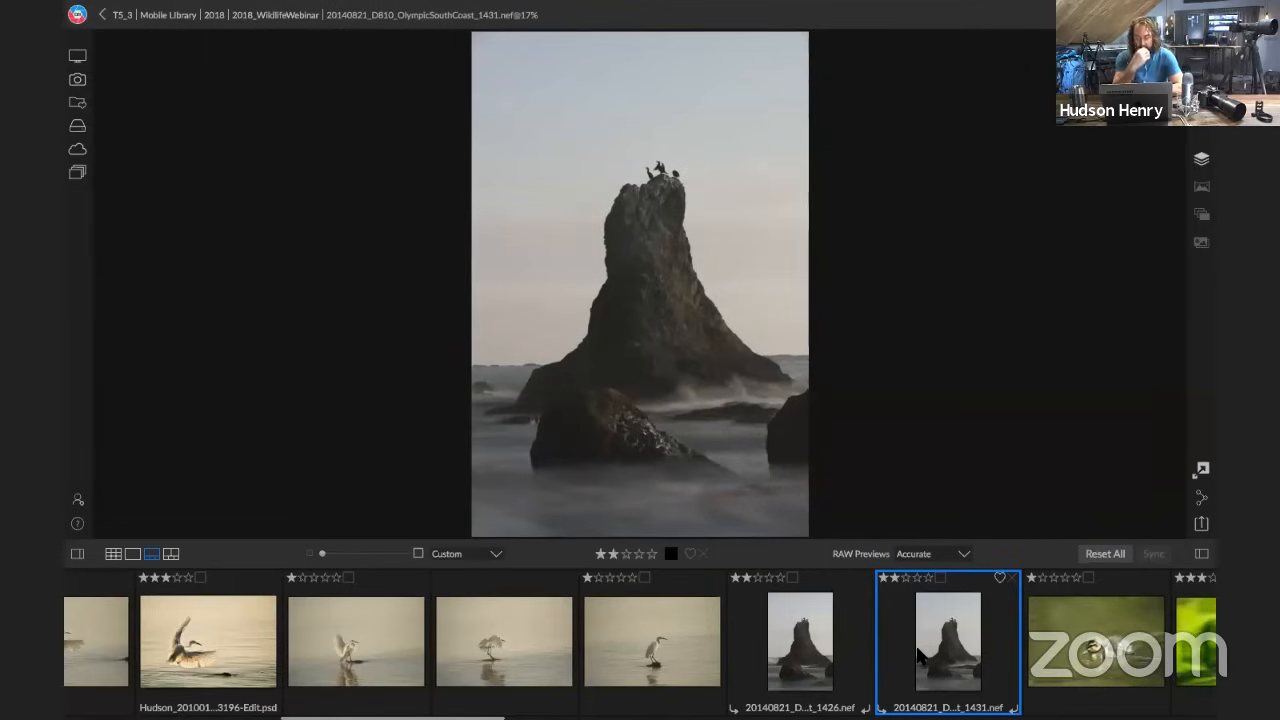
pyautogui.keyDown('ctrl'); pyautogui.click(806, 660); pyautogui.keyUp('ctrl')
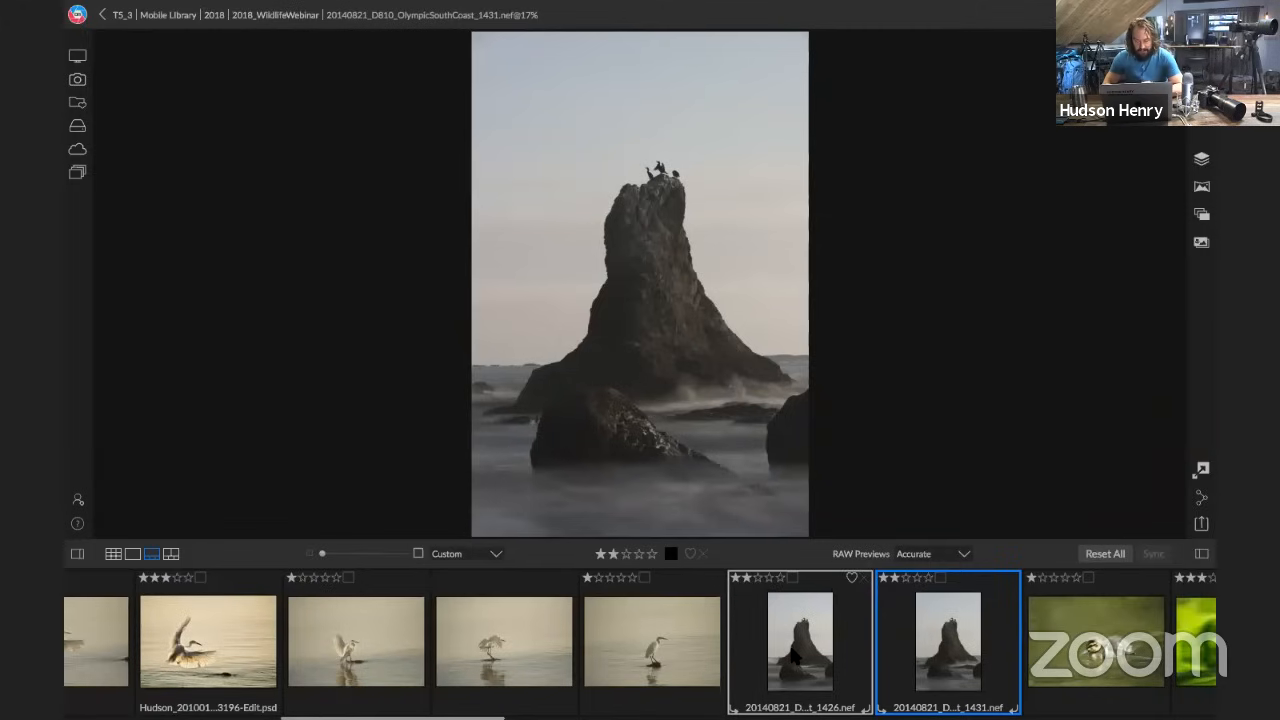
# Compare the two selected sea stack photos, examining the birds on top of the rock at 100% zoom
pyautogui.click(793, 650)
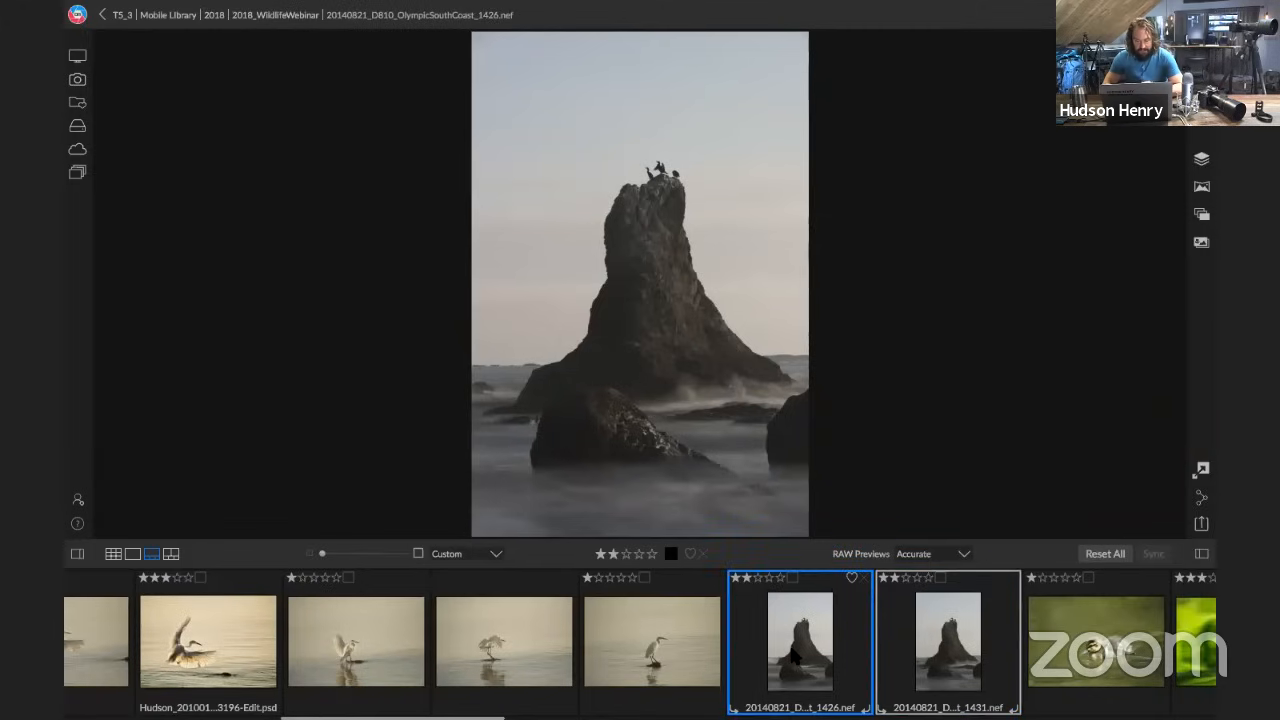
pyautogui.click(928, 660)
pyautogui.click(826, 648)
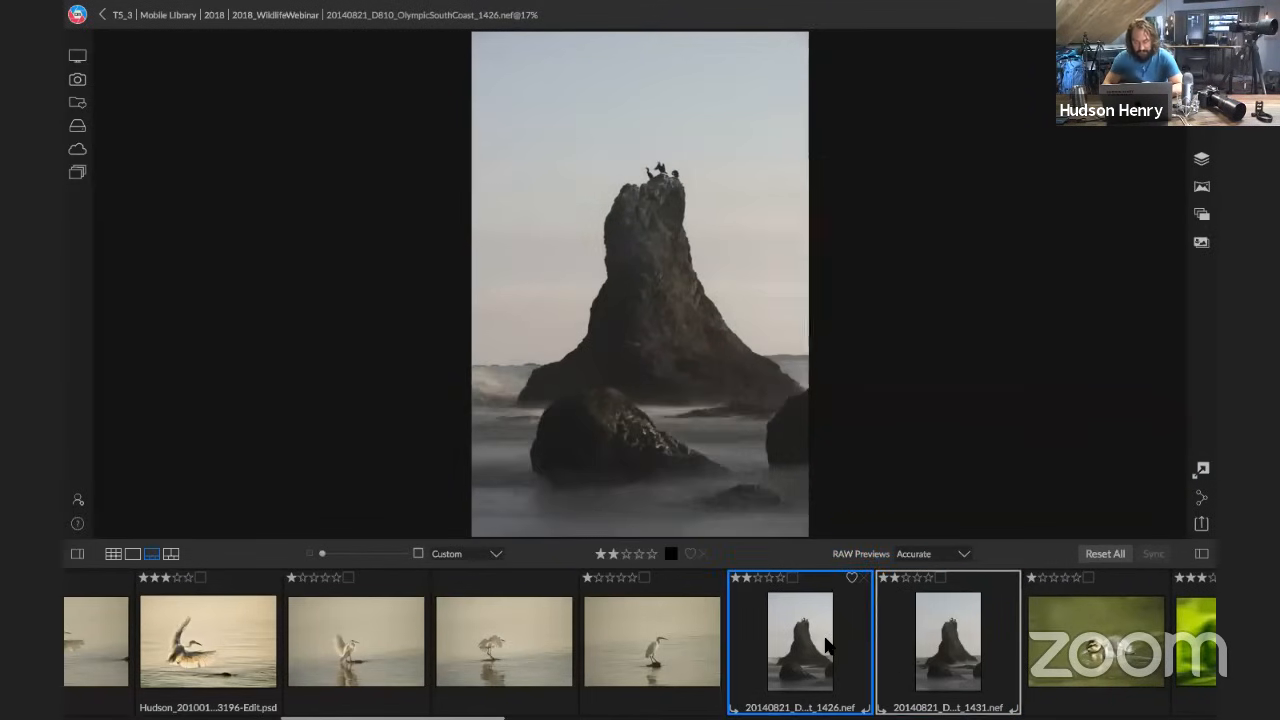
pyautogui.click(663, 175)
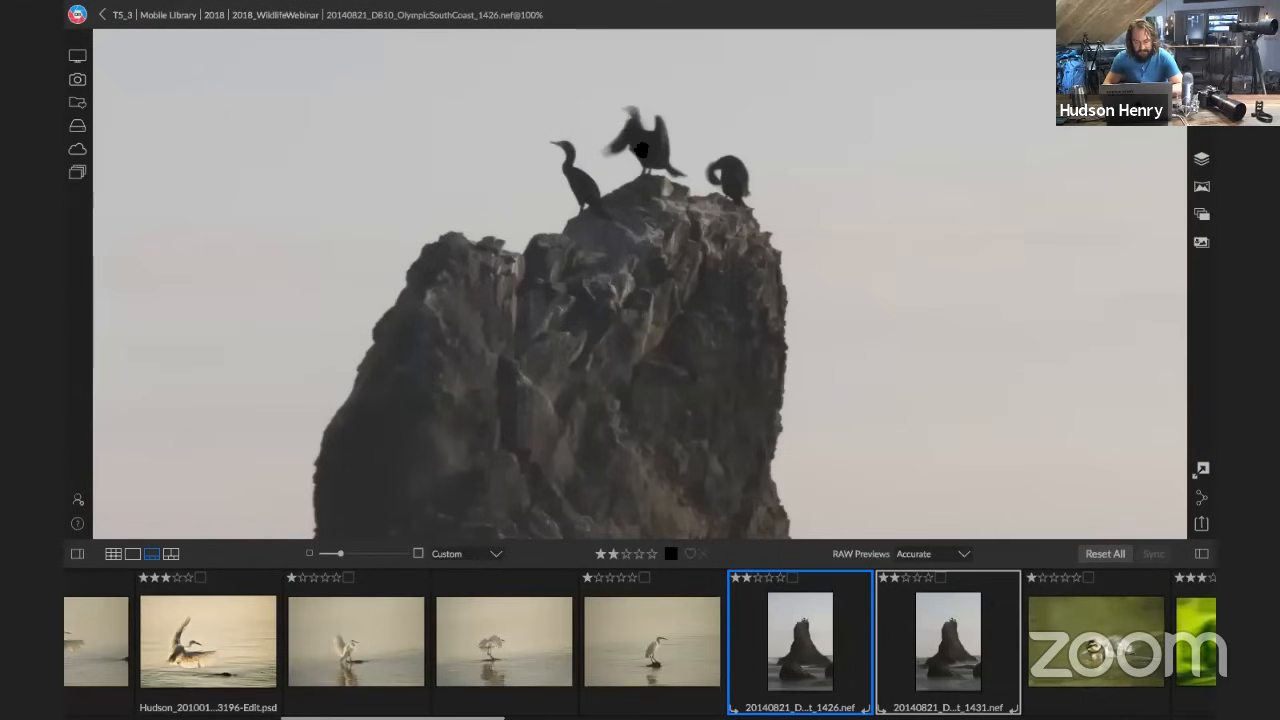
pyautogui.click(908, 626)
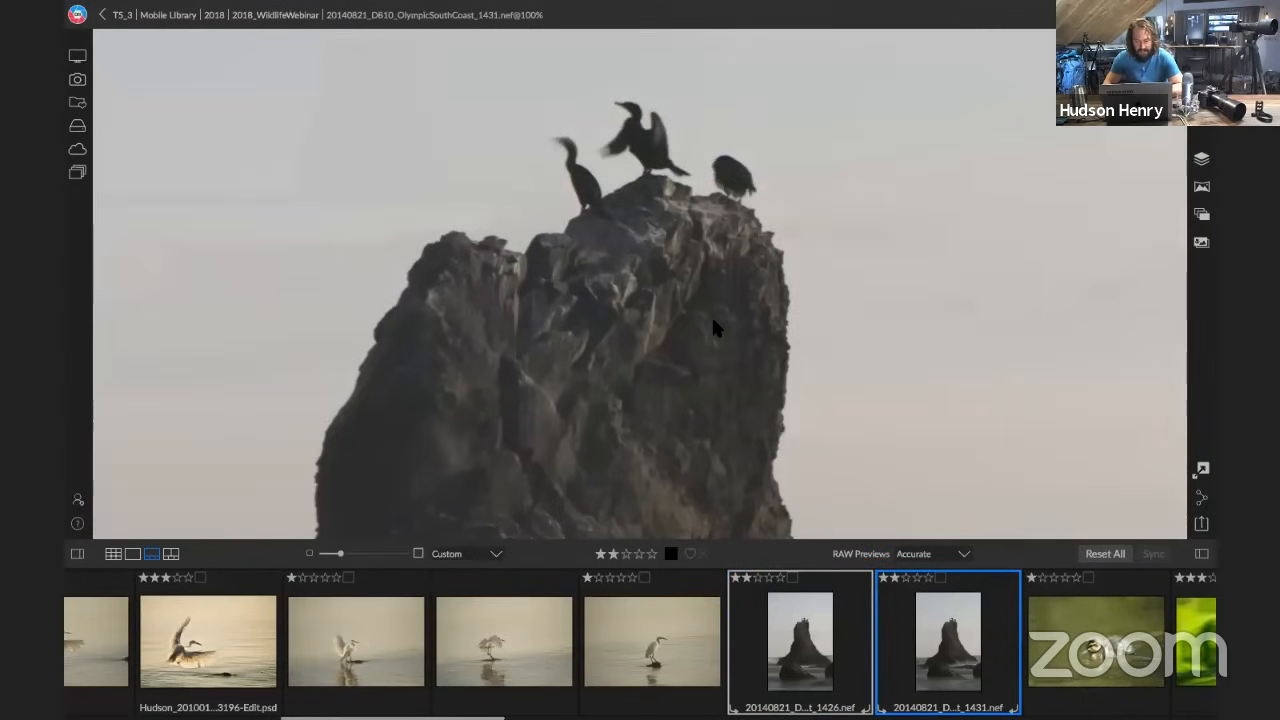
pyautogui.press('d')
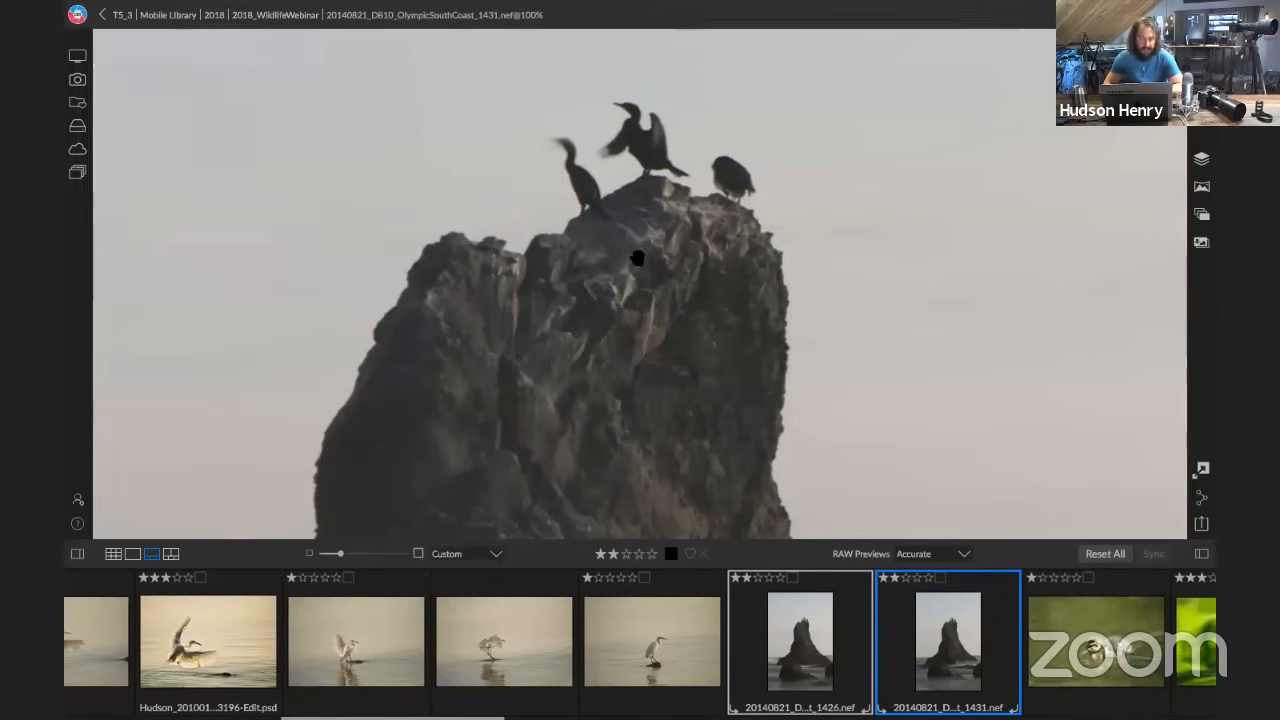
pyautogui.click(645, 262)
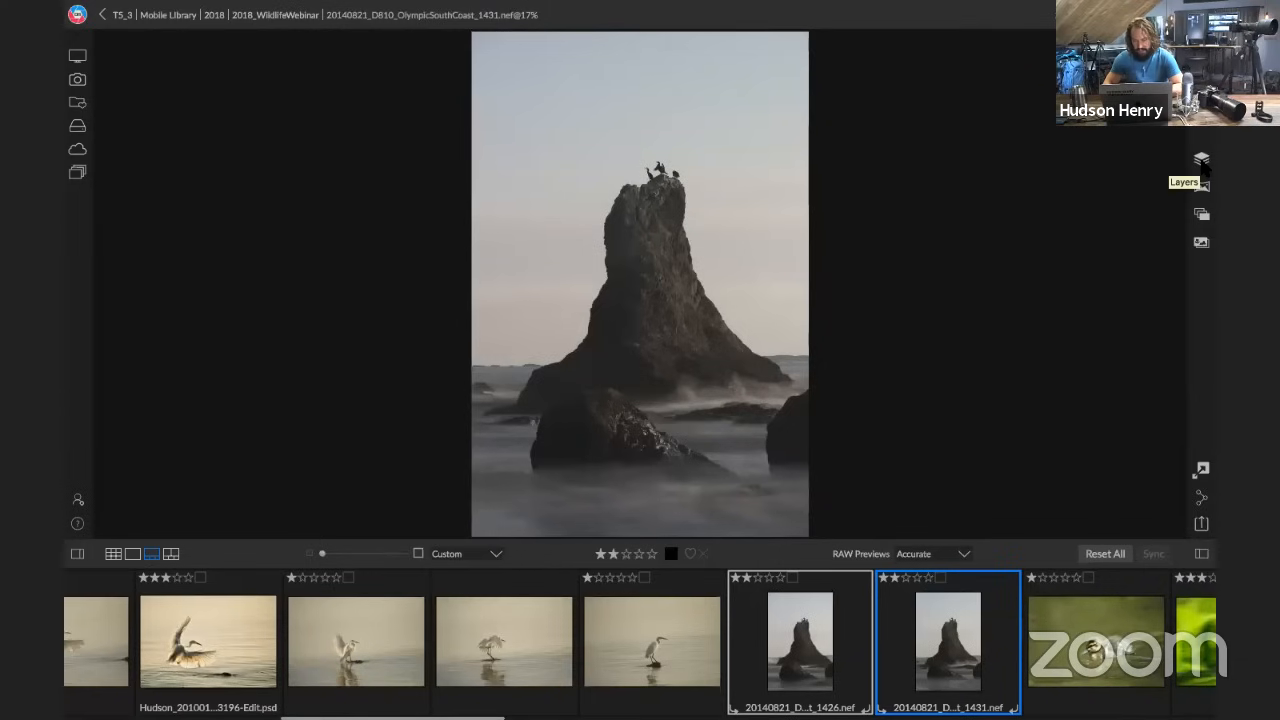
# Open both selected sea stack photos as layers in one document and hide the presets pane
pyautogui.click(1202, 162)
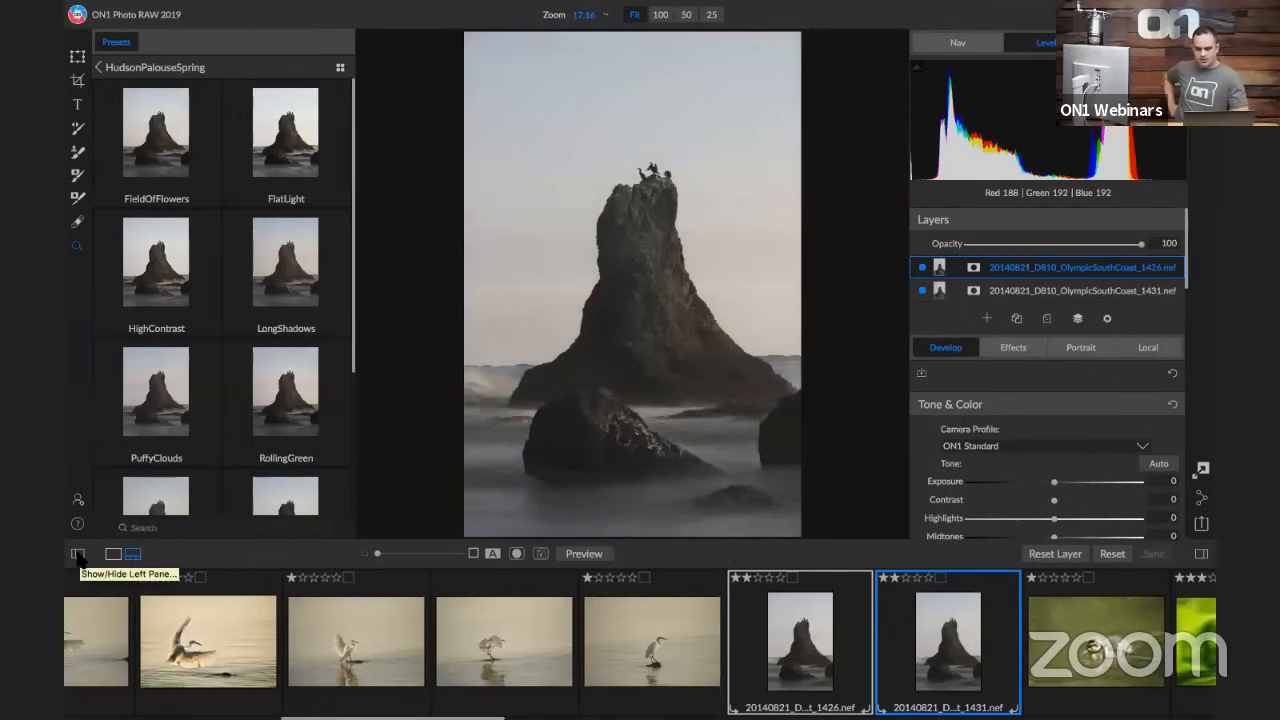
pyautogui.click(78, 556)
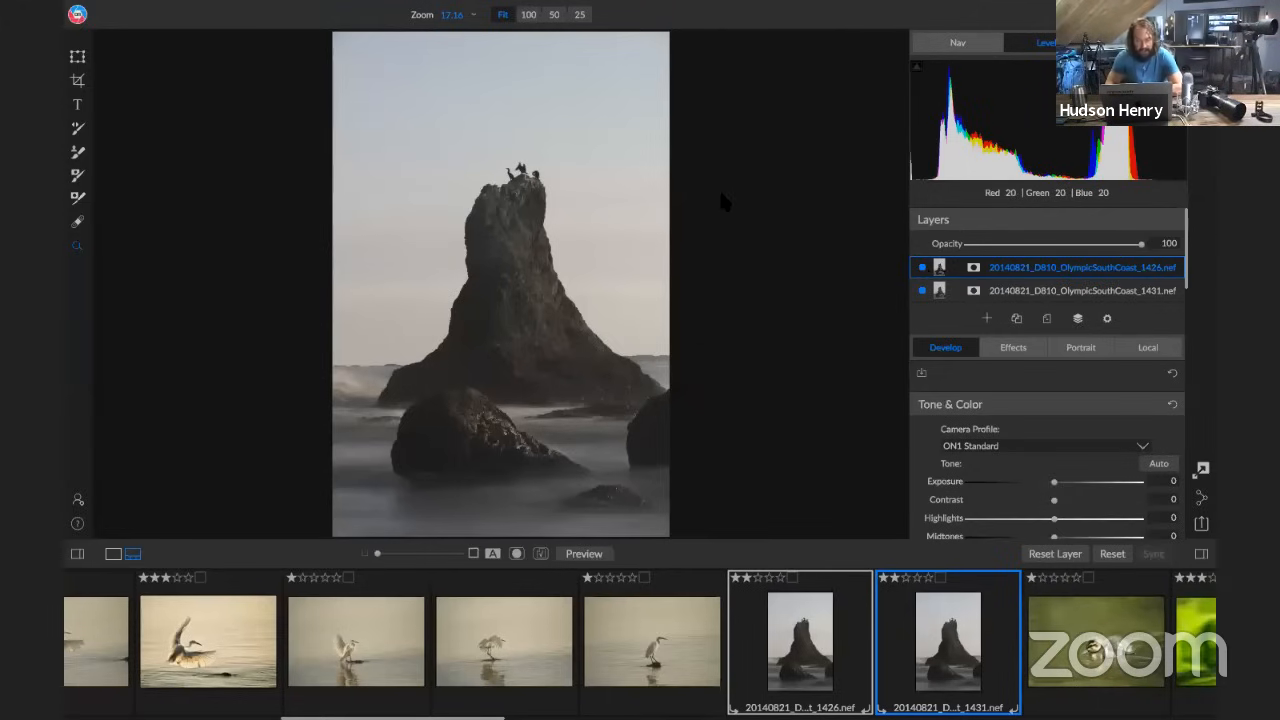
# Align the two visible layers and compare them by toggling the visibility of the top layer, 1426
pyautogui.click(320, 10)
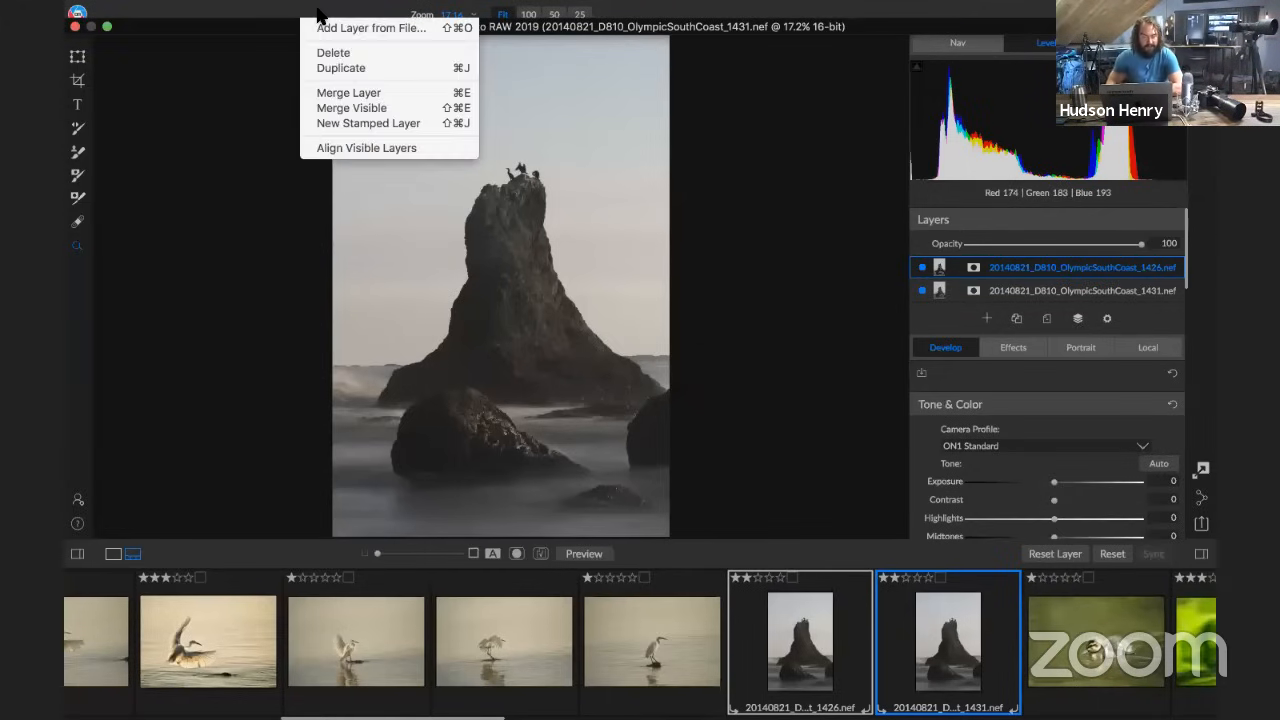
pyautogui.click(349, 143)
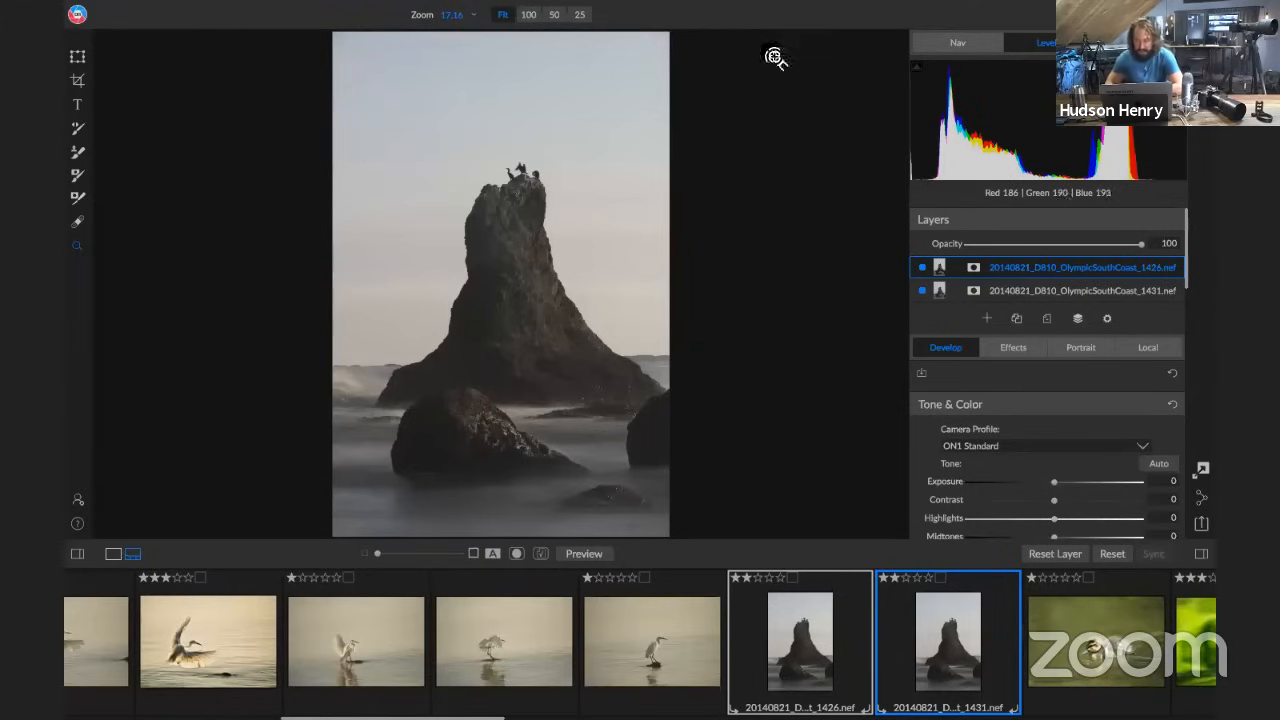
pyautogui.click(922, 267)
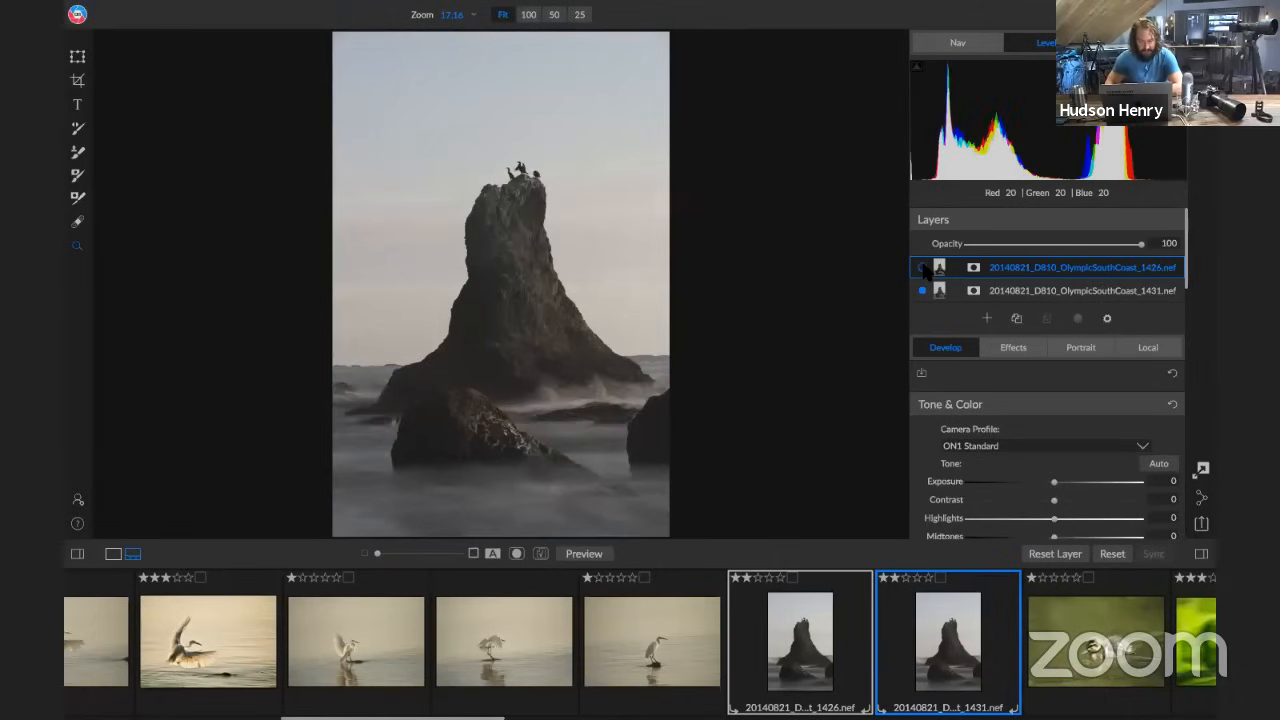
pyautogui.click(922, 267)
pyautogui.click(922, 267)
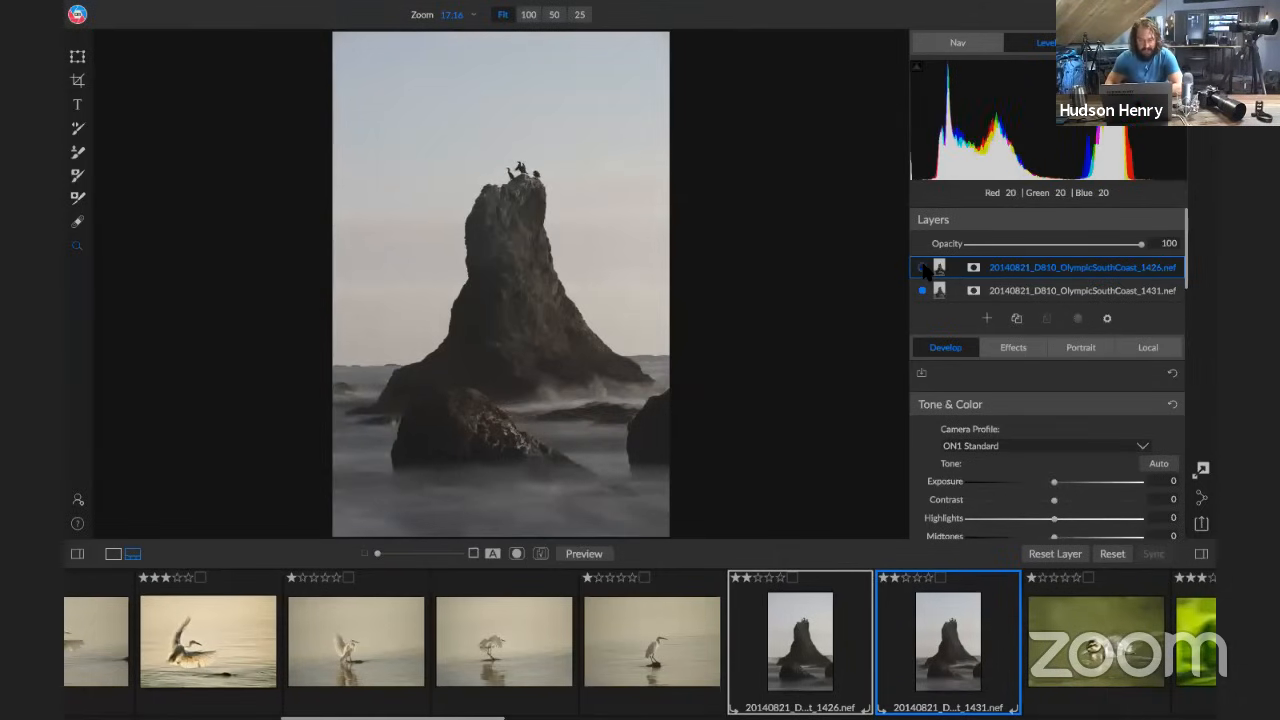
pyautogui.click(922, 267)
pyautogui.click(922, 267)
pyautogui.click(922, 267)
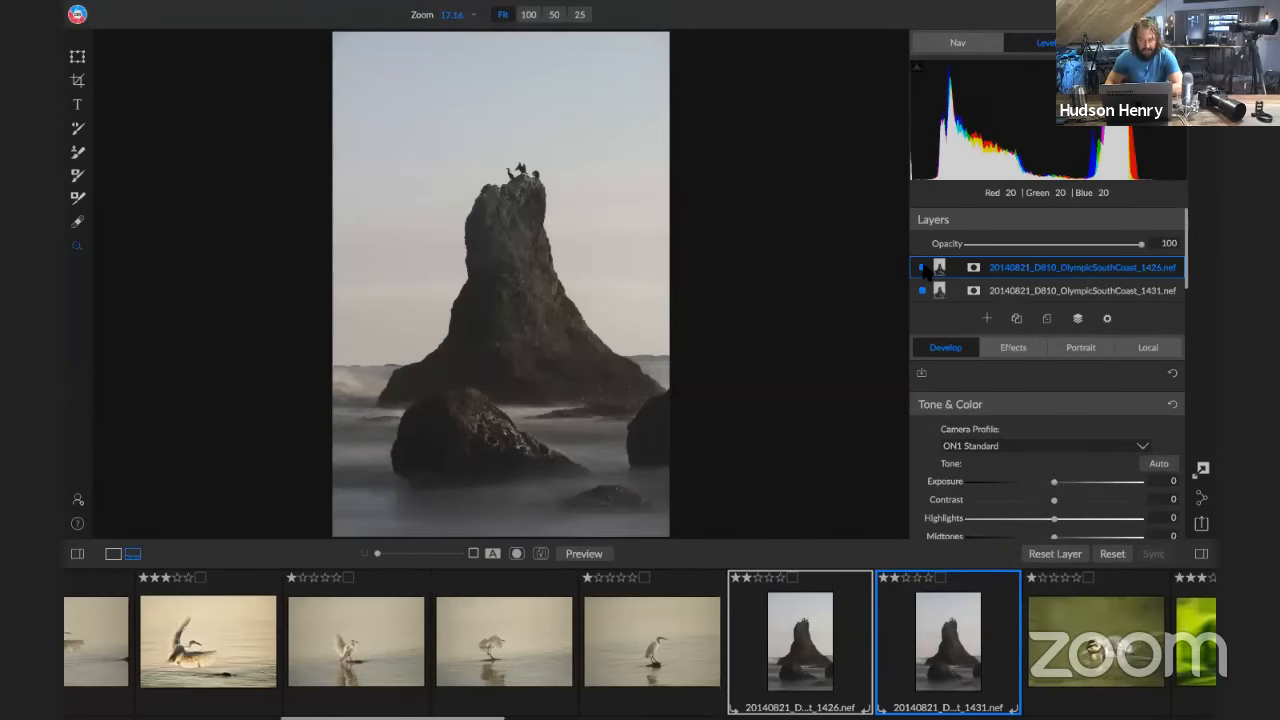
pyautogui.click(922, 267)
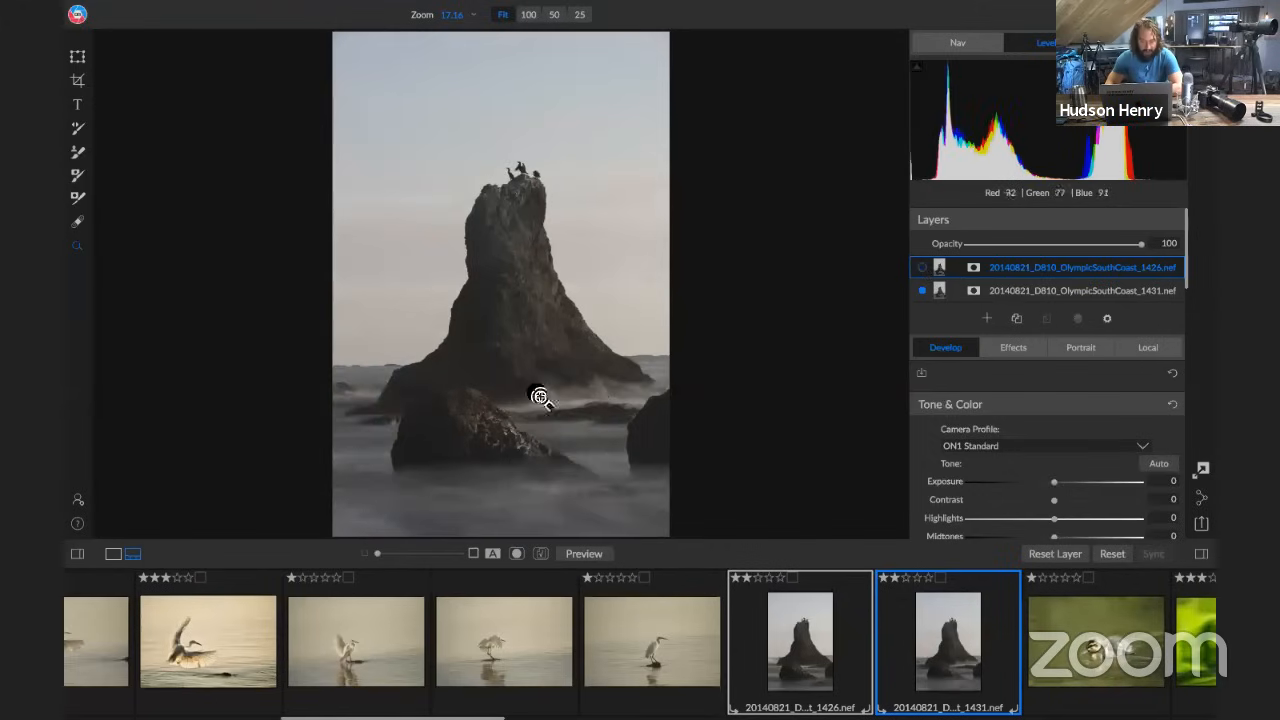
pyautogui.click(922, 267)
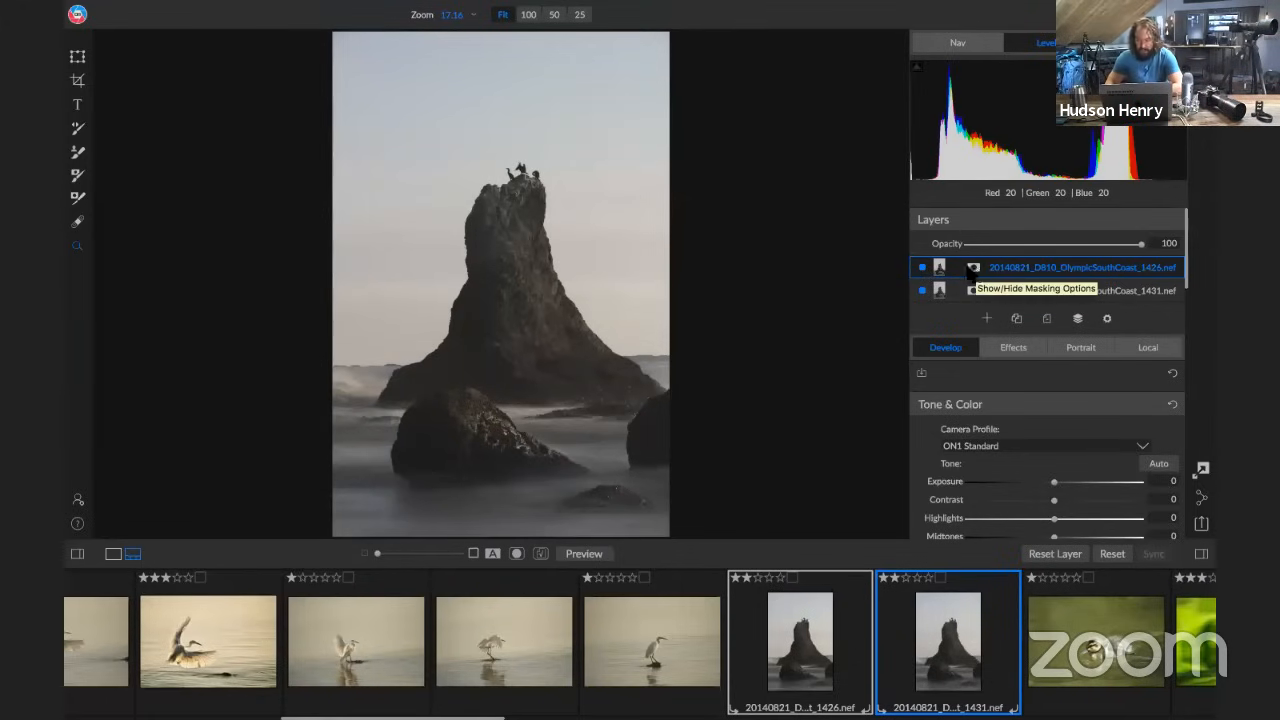
# Compare the birds on top of the sea stack at 50% zoom by toggling the visibility of the top layer, 1426
pyautogui.click(978, 44)
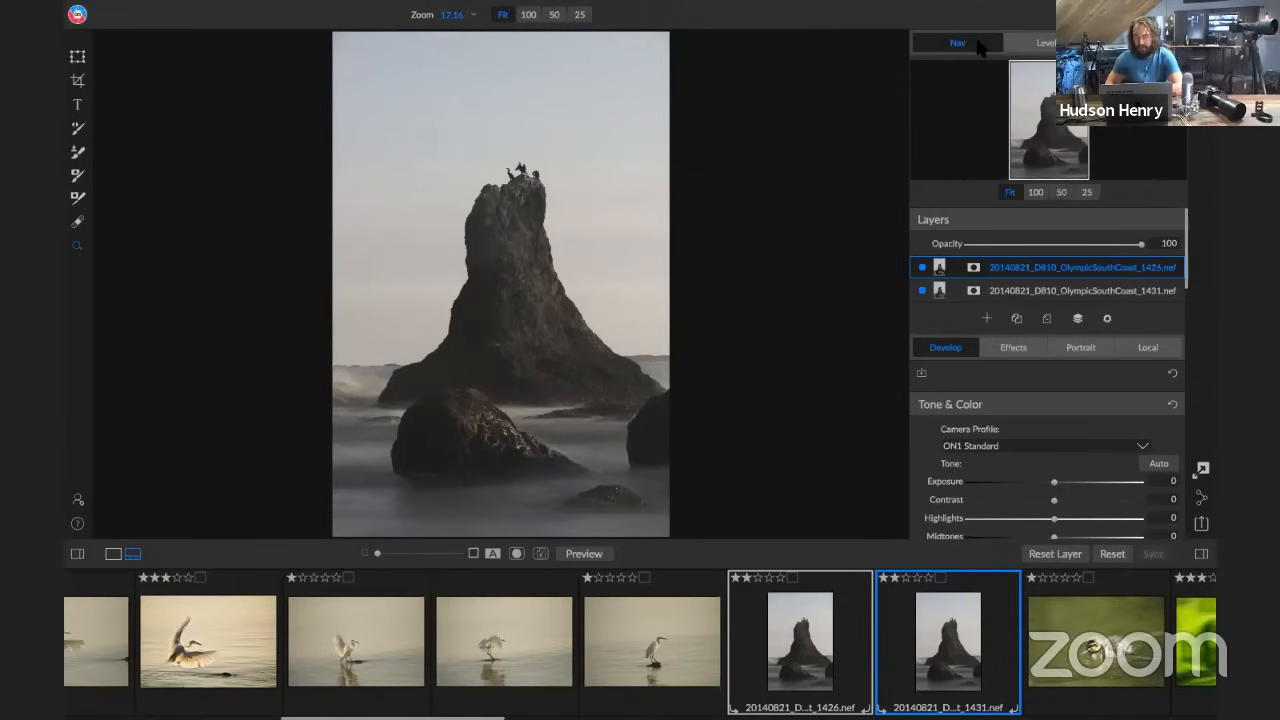
pyautogui.click(1061, 192)
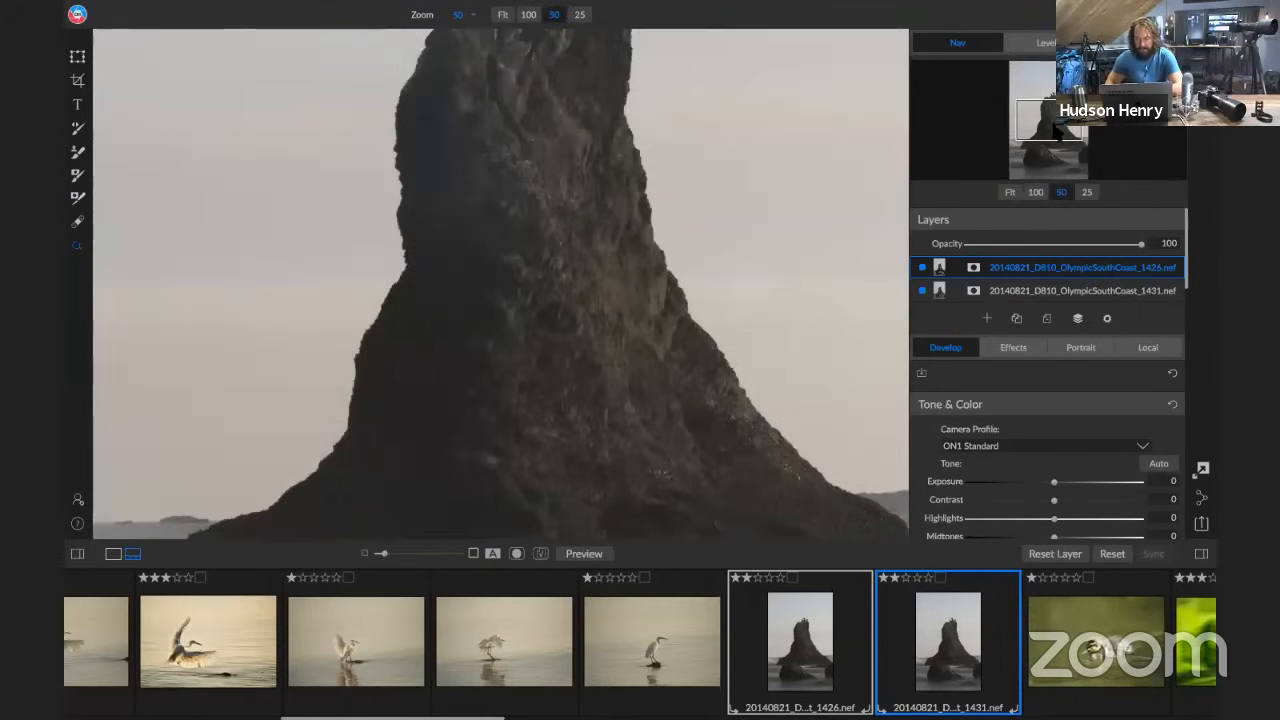
pyautogui.moveTo(1052, 105); pyautogui.dragTo(1051, 99)
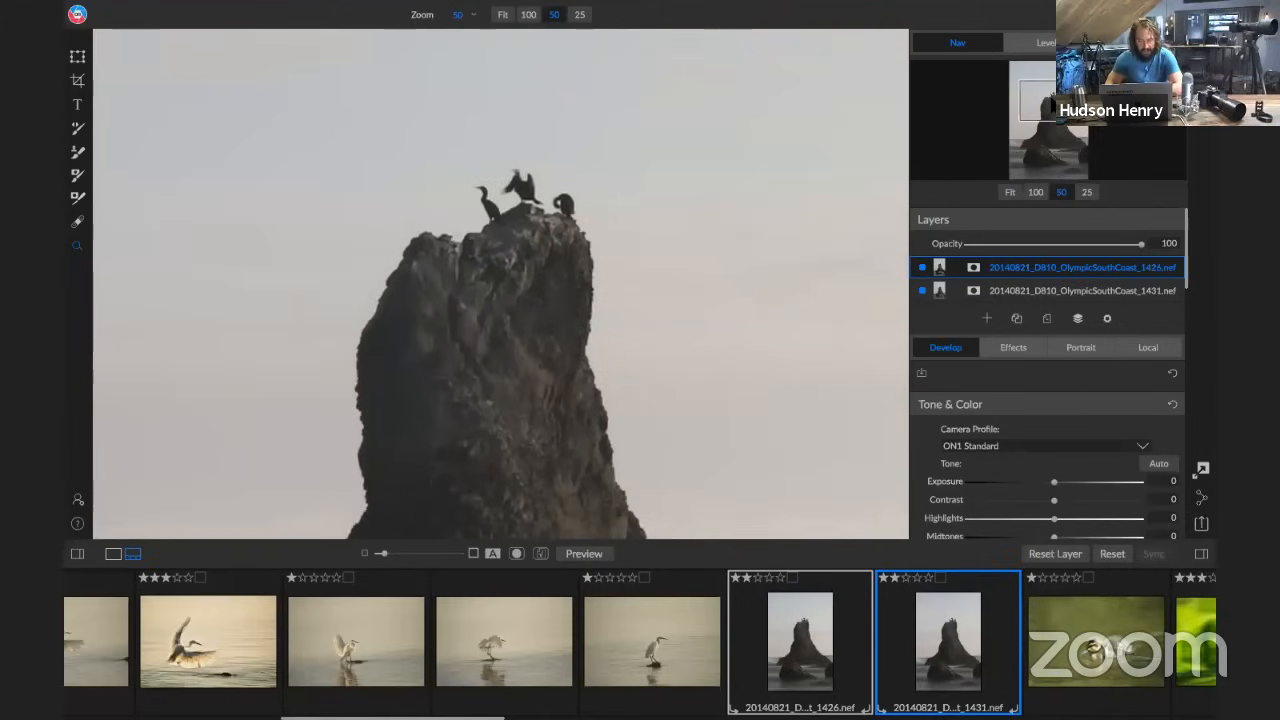
pyautogui.click(922, 267)
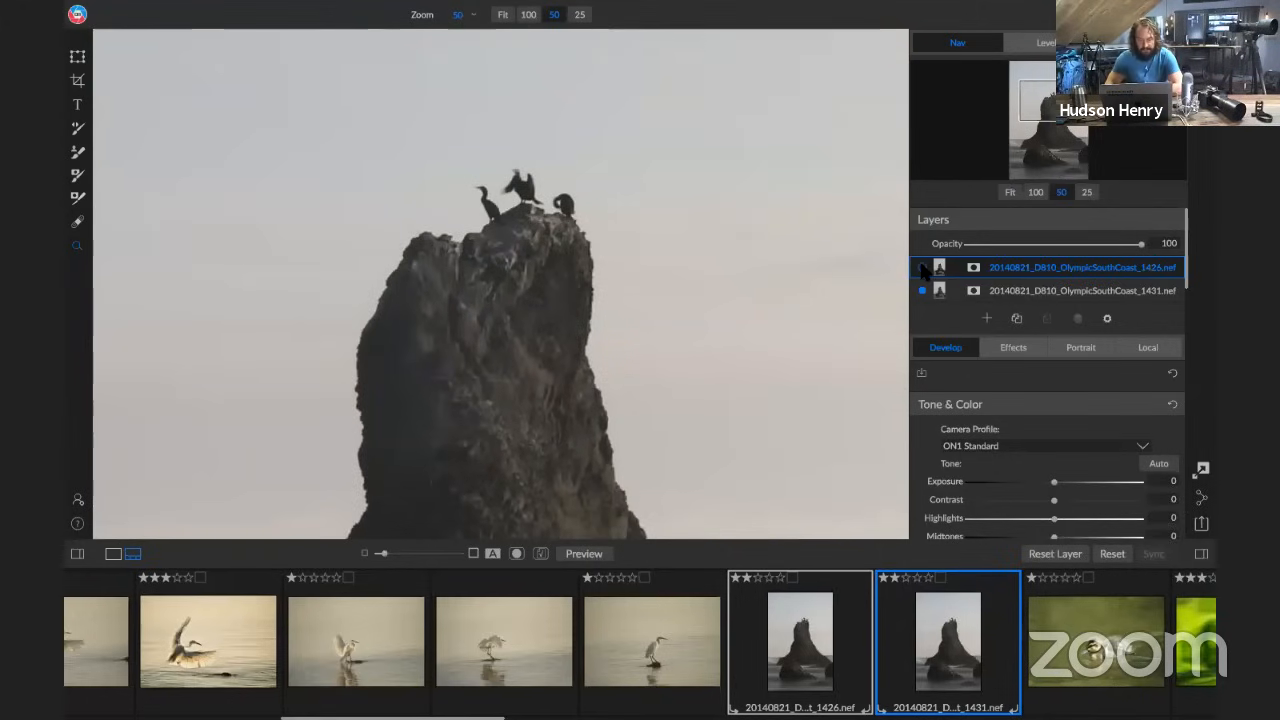
pyautogui.click(922, 267)
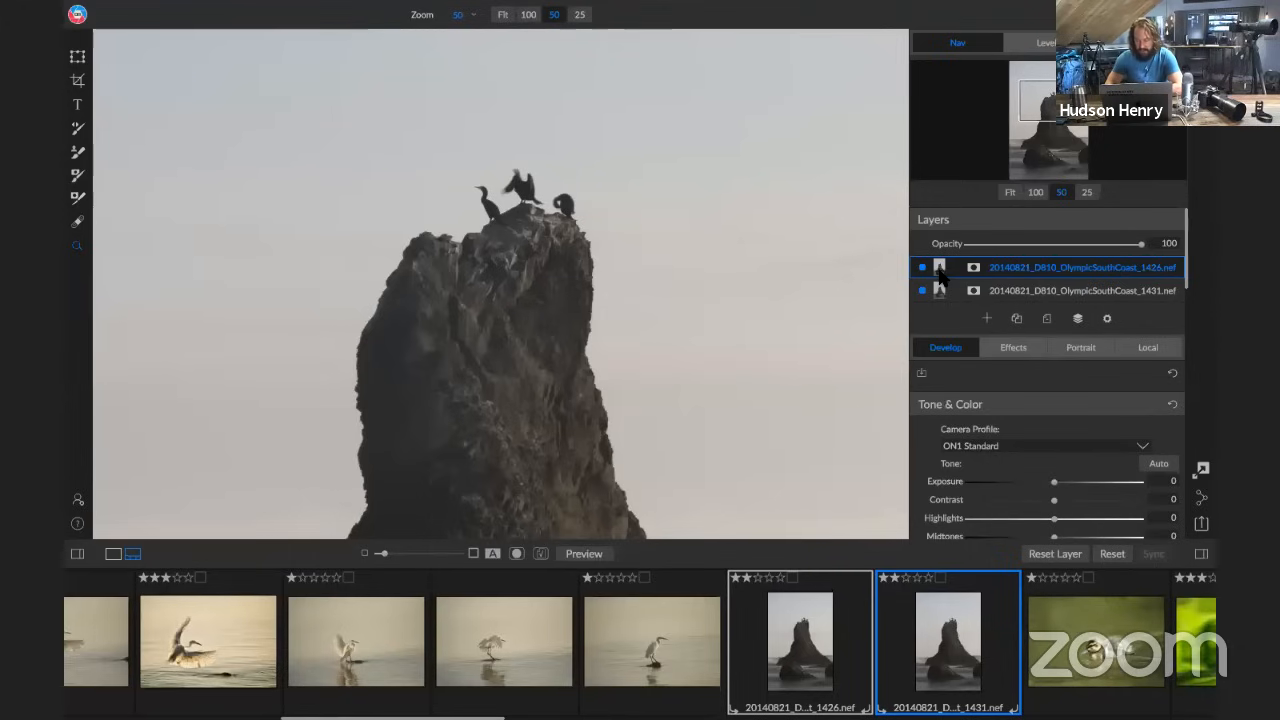
# Mask out the middle bird's head on top layer 1426 using the masking brush in Paint Out mode at size 200
pyautogui.click(972, 269)
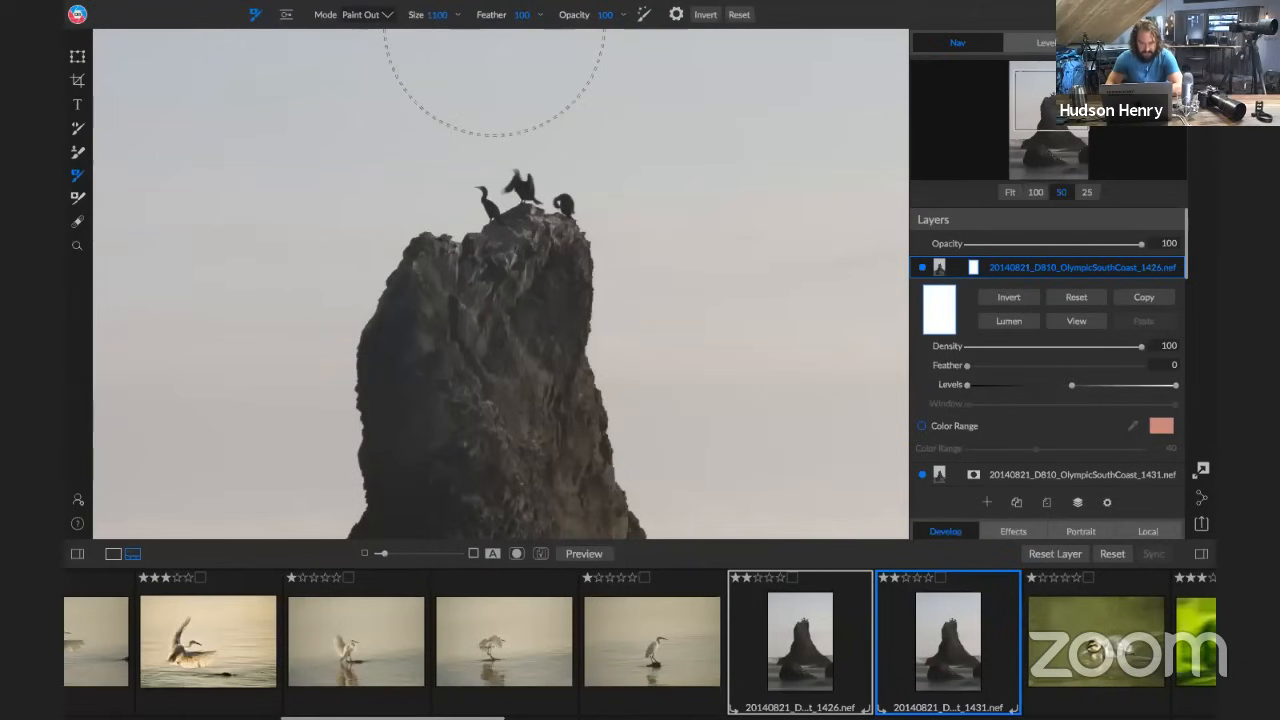
pyautogui.moveTo(560, 2)
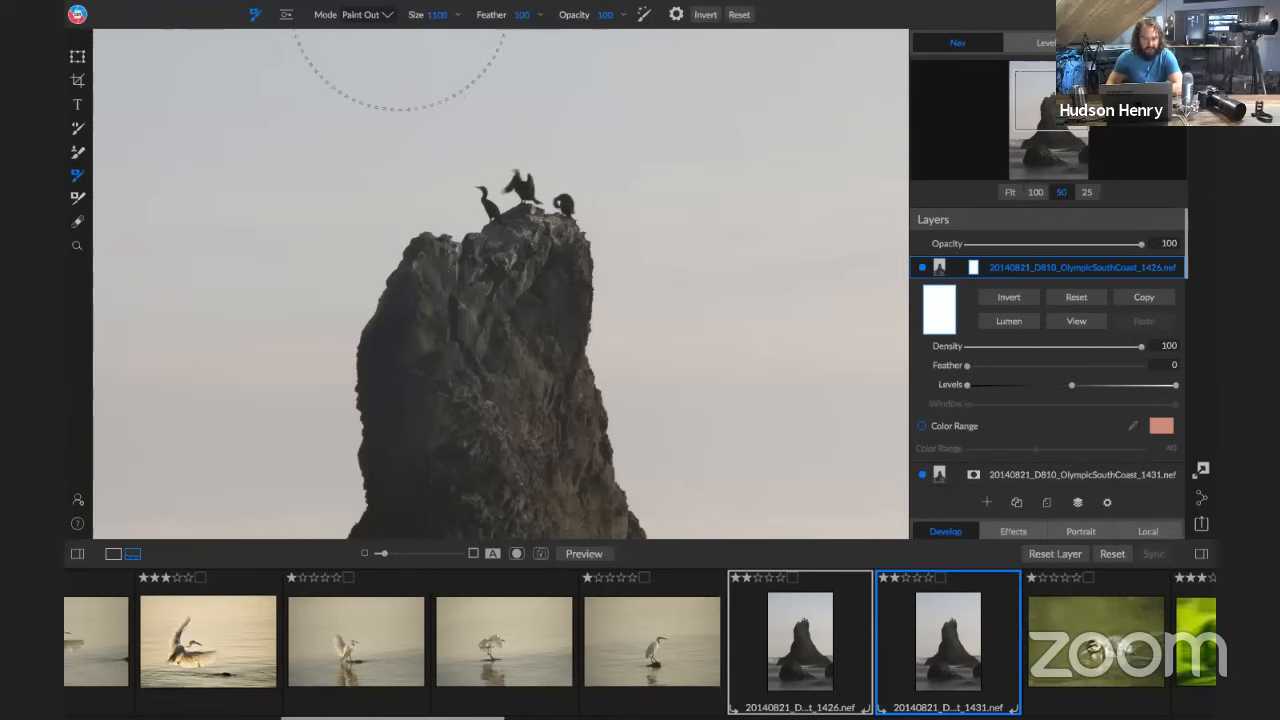
pyautogui.click(437, 16)
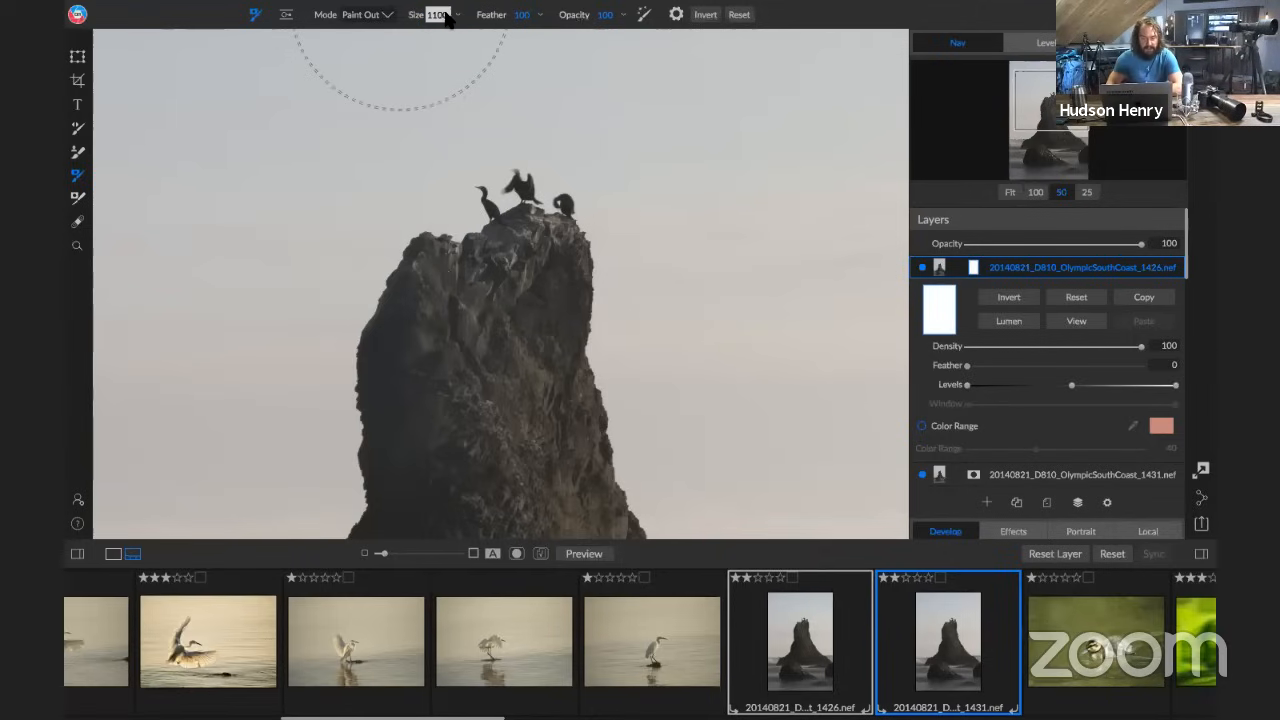
pyautogui.click(458, 15)
pyautogui.moveTo(432, 35); pyautogui.dragTo(416, 38)
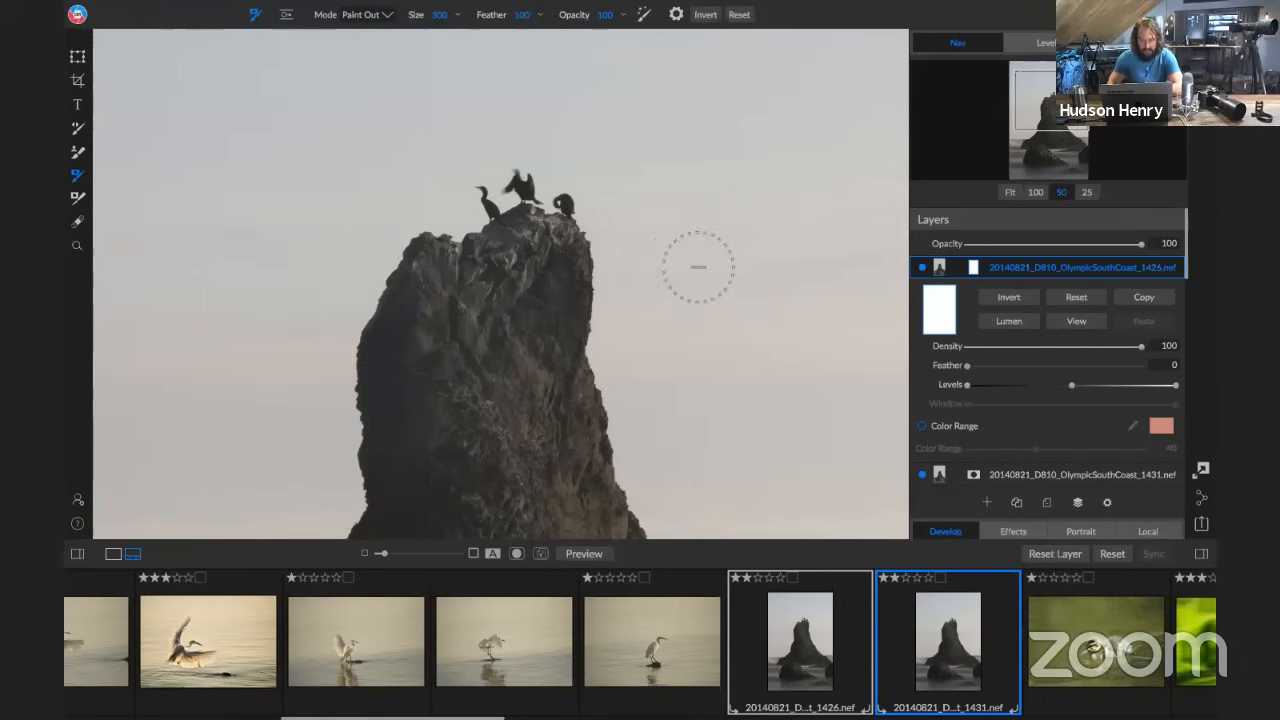
pyautogui.press('[')
pyautogui.press('[')
pyautogui.press('[')
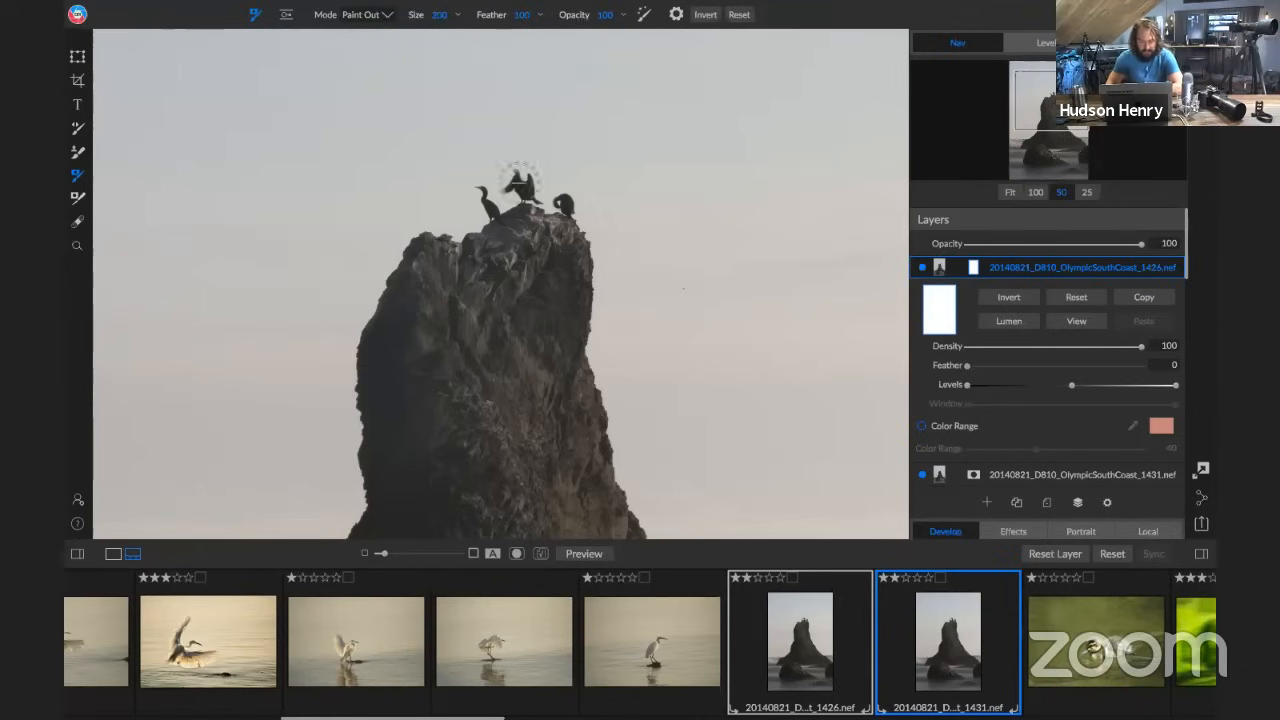
pyautogui.moveTo(520, 184)
pyautogui.mouseDown()
pyautogui.moveTo(512, 175)
pyautogui.moveTo(517, 185)
pyautogui.mouseUp()
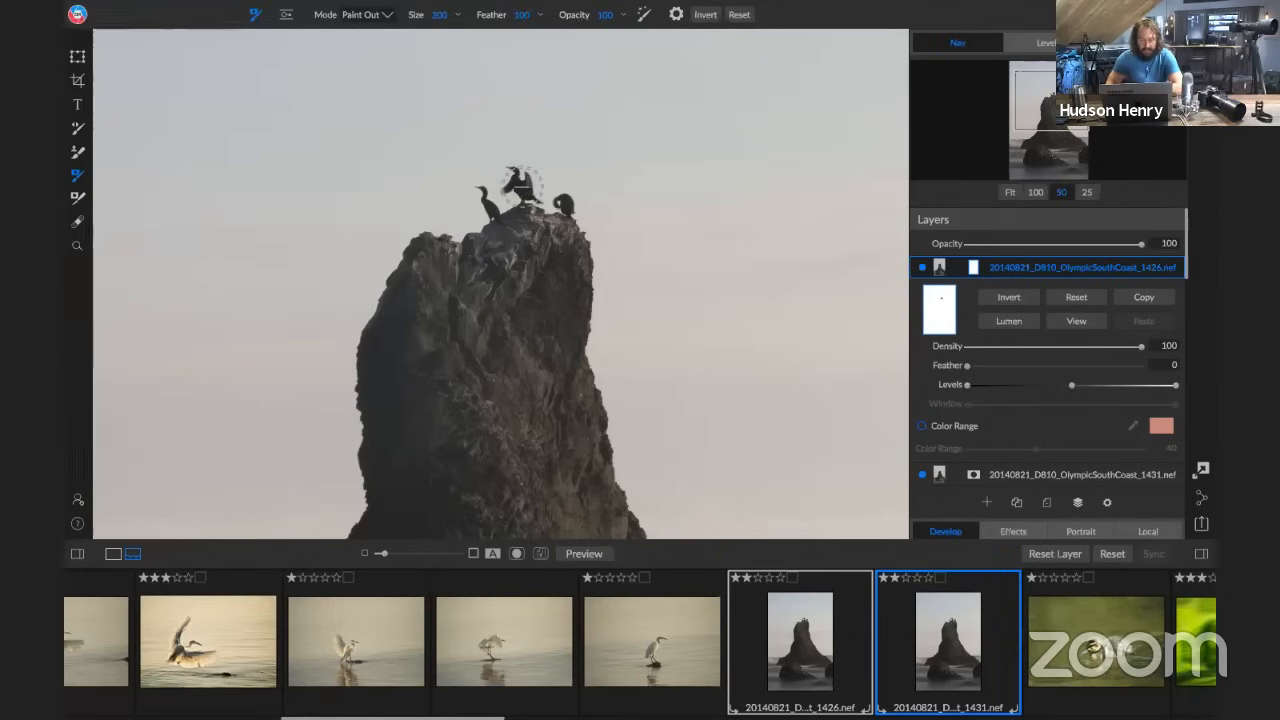
# Paint out layer 1426's water beside the sea stack's base with a size 900 brush, and compare by toggling the layer
pyautogui.click(1009, 193)
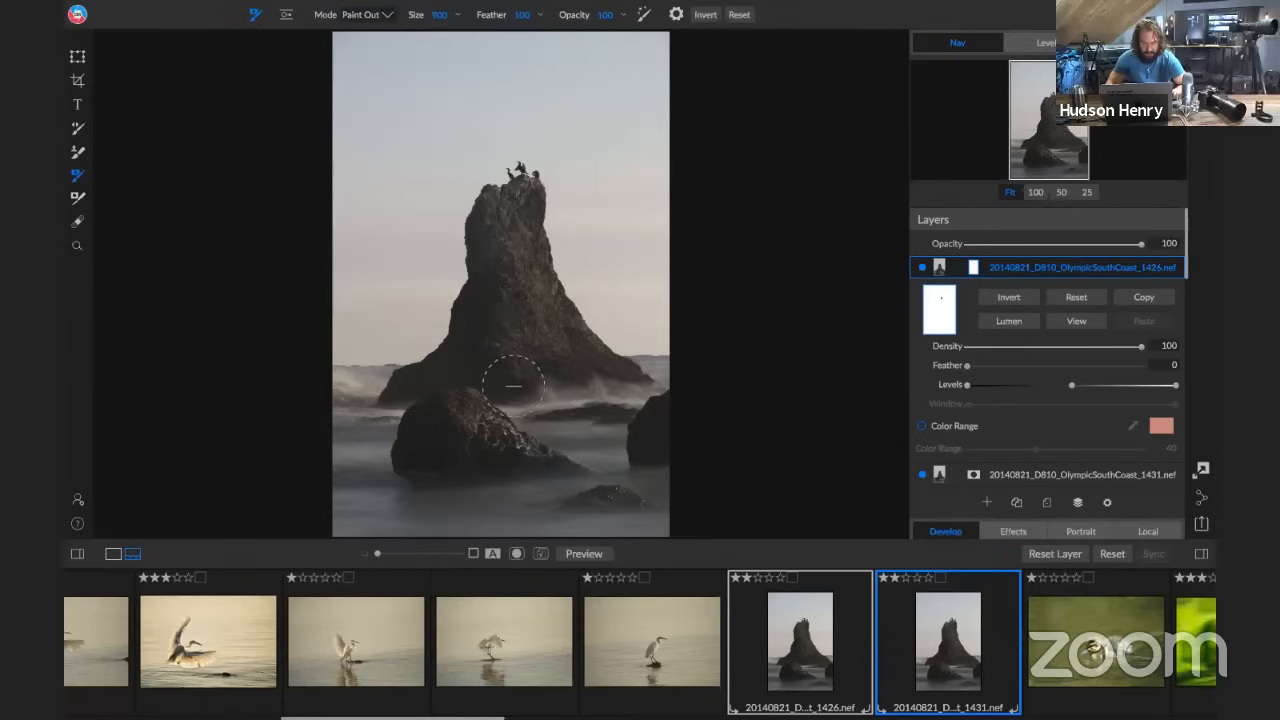
pyautogui.moveTo(517, 386)
pyautogui.mouseDown()
pyautogui.moveTo(648, 375)
pyautogui.moveTo(524, 392)
pyautogui.moveTo(590, 393)
pyautogui.mouseUp()
pyautogui.click(922, 267)
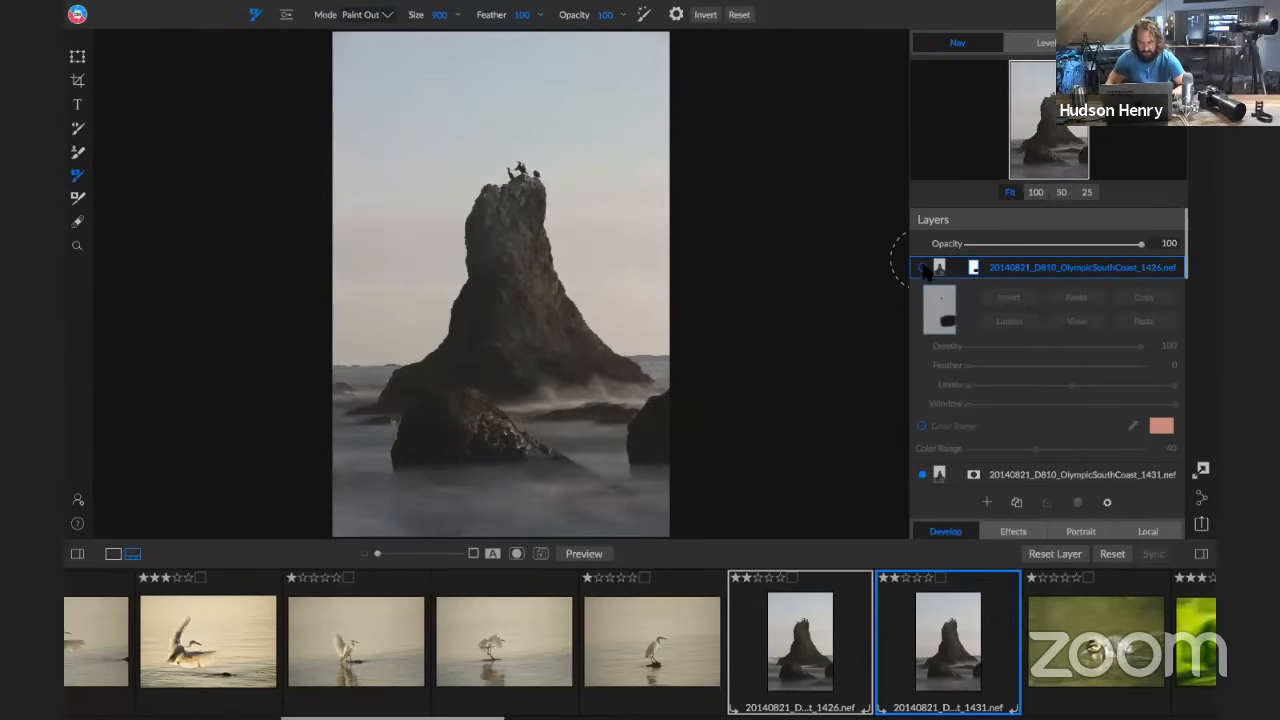
pyautogui.click(922, 267)
pyautogui.click(922, 267)
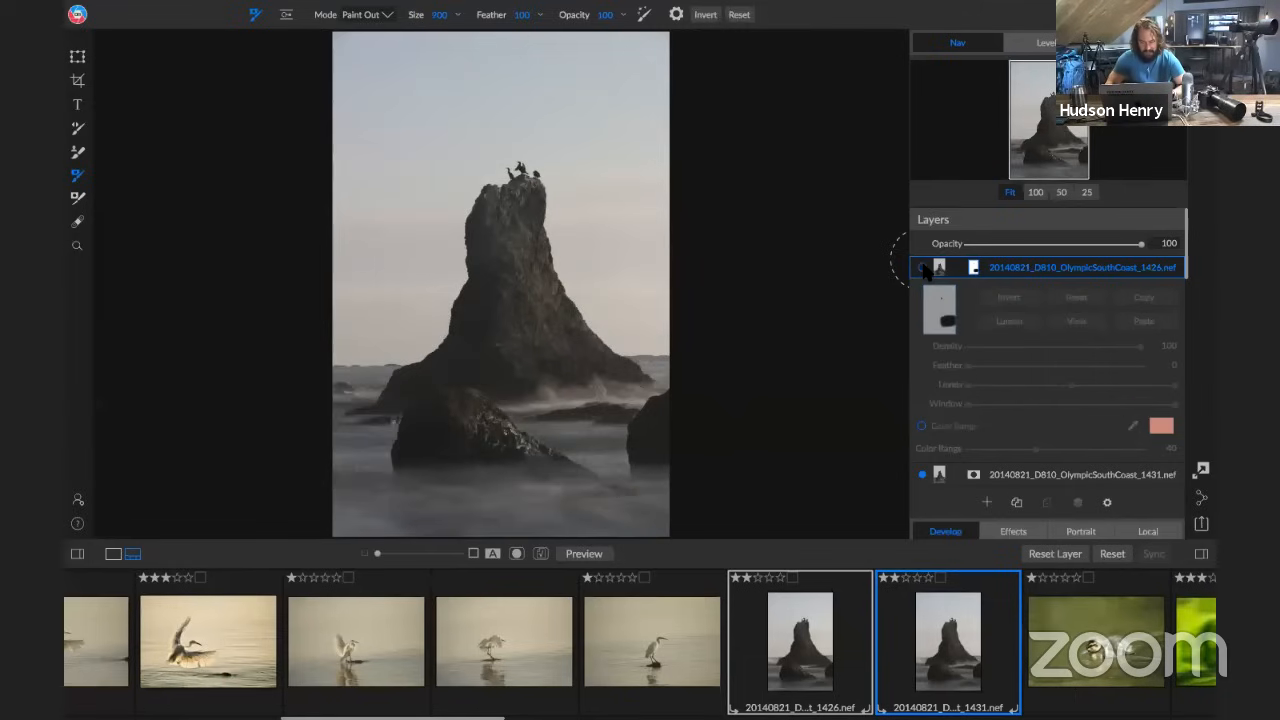
pyautogui.click(922, 267)
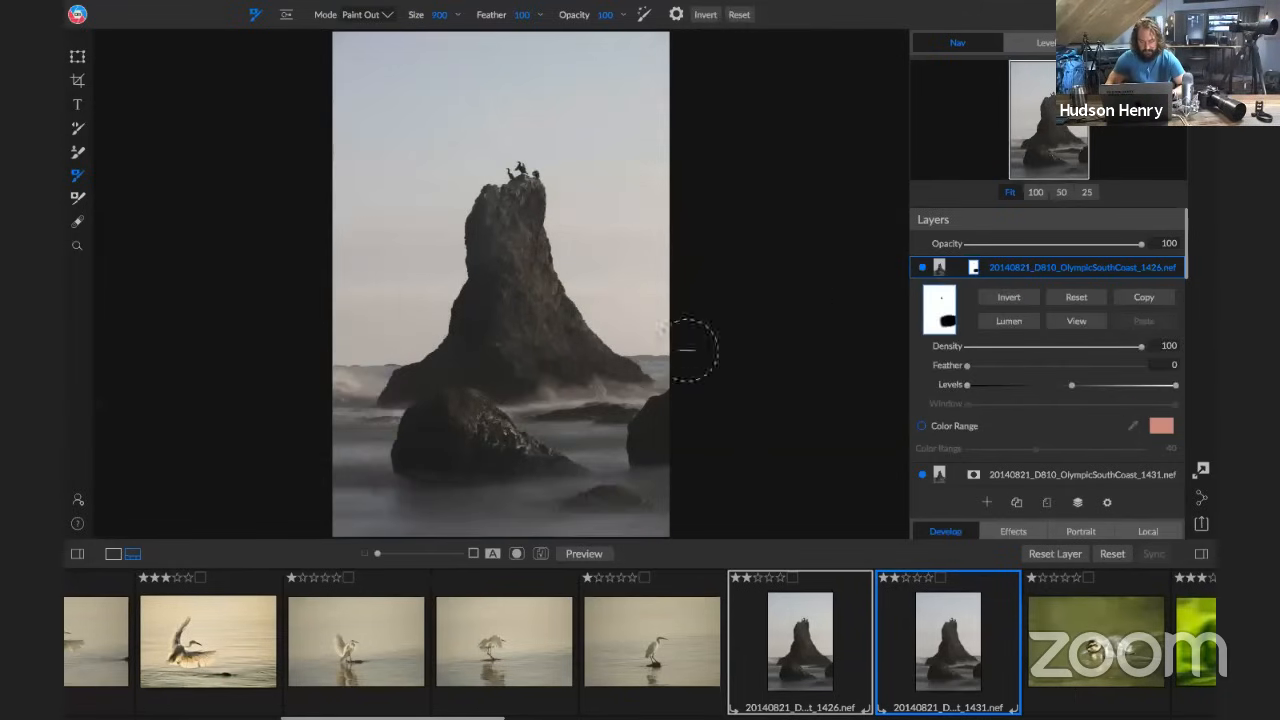
# Enlarge the masking brush to 1300 and paint out layer 1426 across the foreground water and the small rock at the photo's right edge
pyautogui.press(']')
pyautogui.press(']')
pyautogui.press(']')
pyautogui.press(']')
pyautogui.moveTo(634, 452)
pyautogui.mouseDown()
pyautogui.moveTo(326, 483)
pyautogui.moveTo(555, 504)
pyautogui.mouseUp()
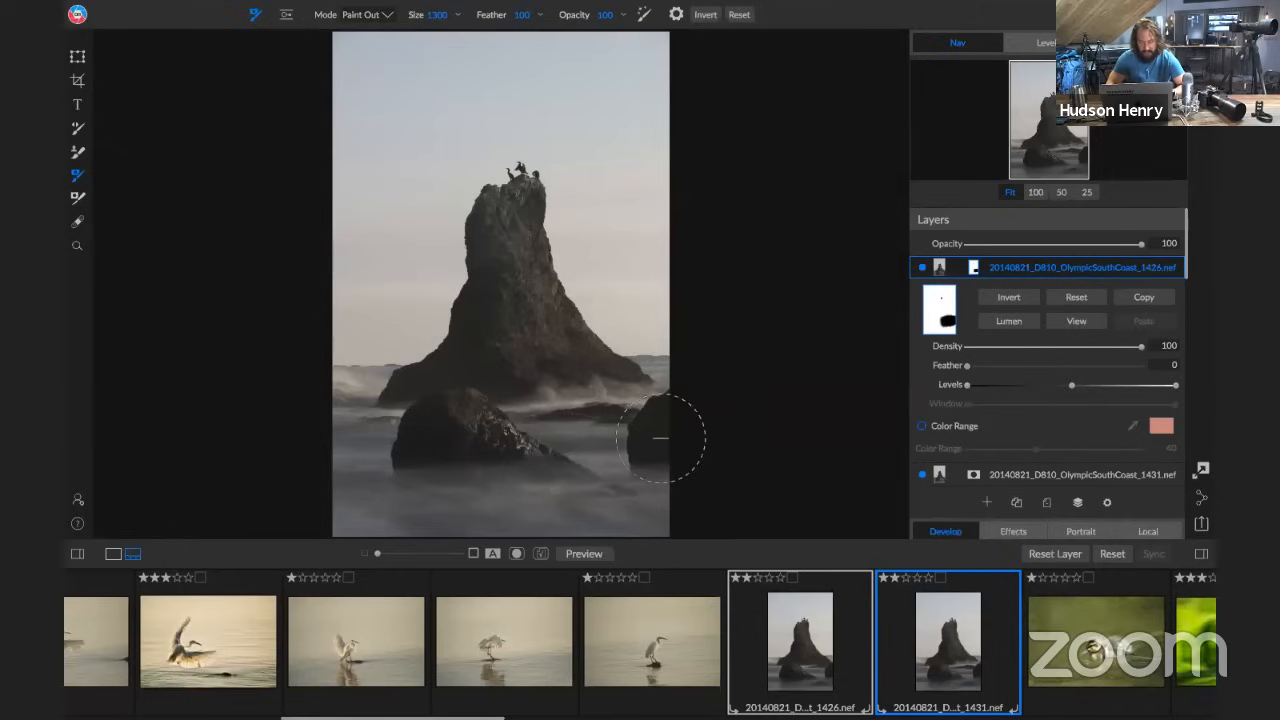
pyautogui.moveTo(655, 440)
pyautogui.mouseDown()
pyautogui.moveTo(521, 453)
pyautogui.moveTo(443, 486)
pyautogui.mouseUp()
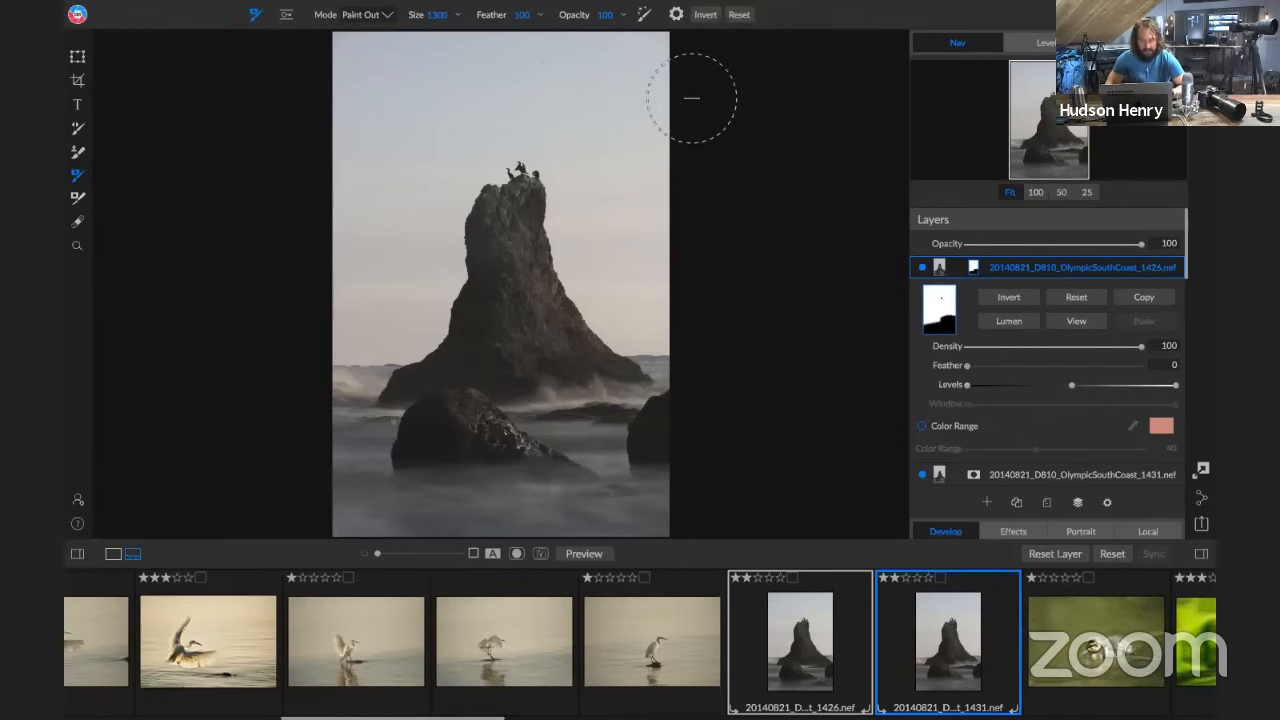
# Create a new stamped layer from the blended sea stack layers
pyautogui.click(298, 5)
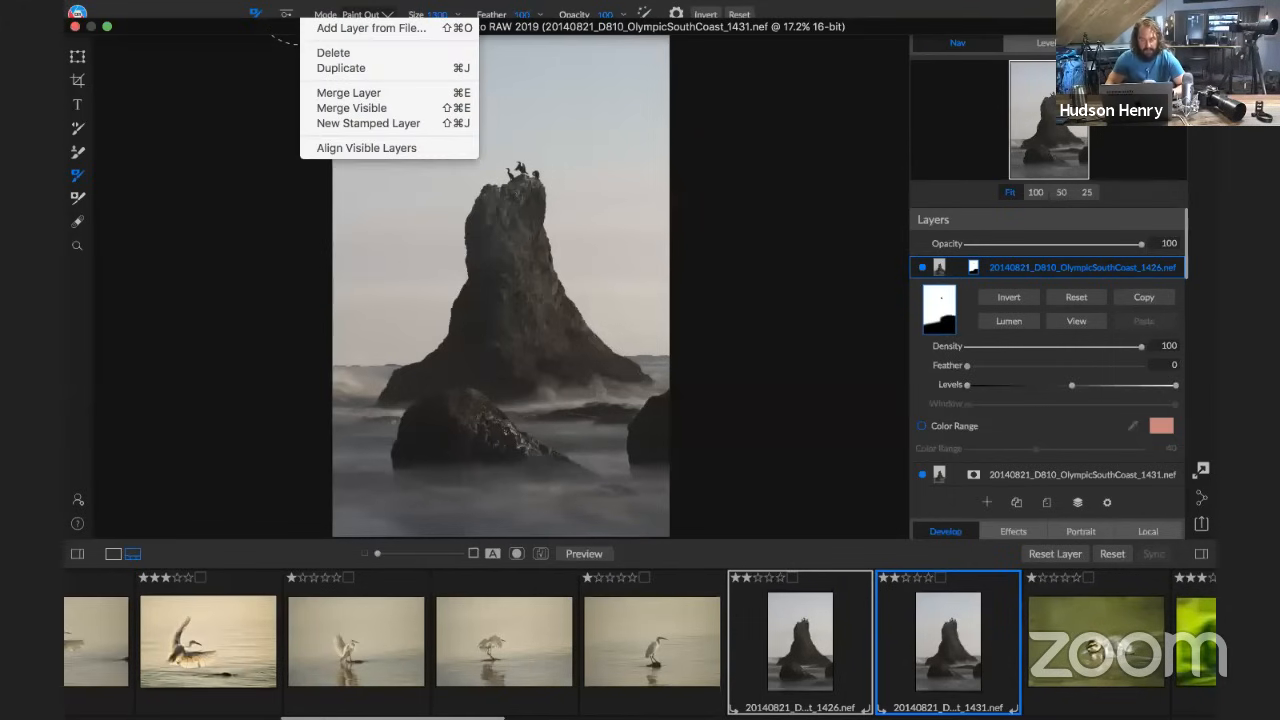
pyautogui.click(354, 121)
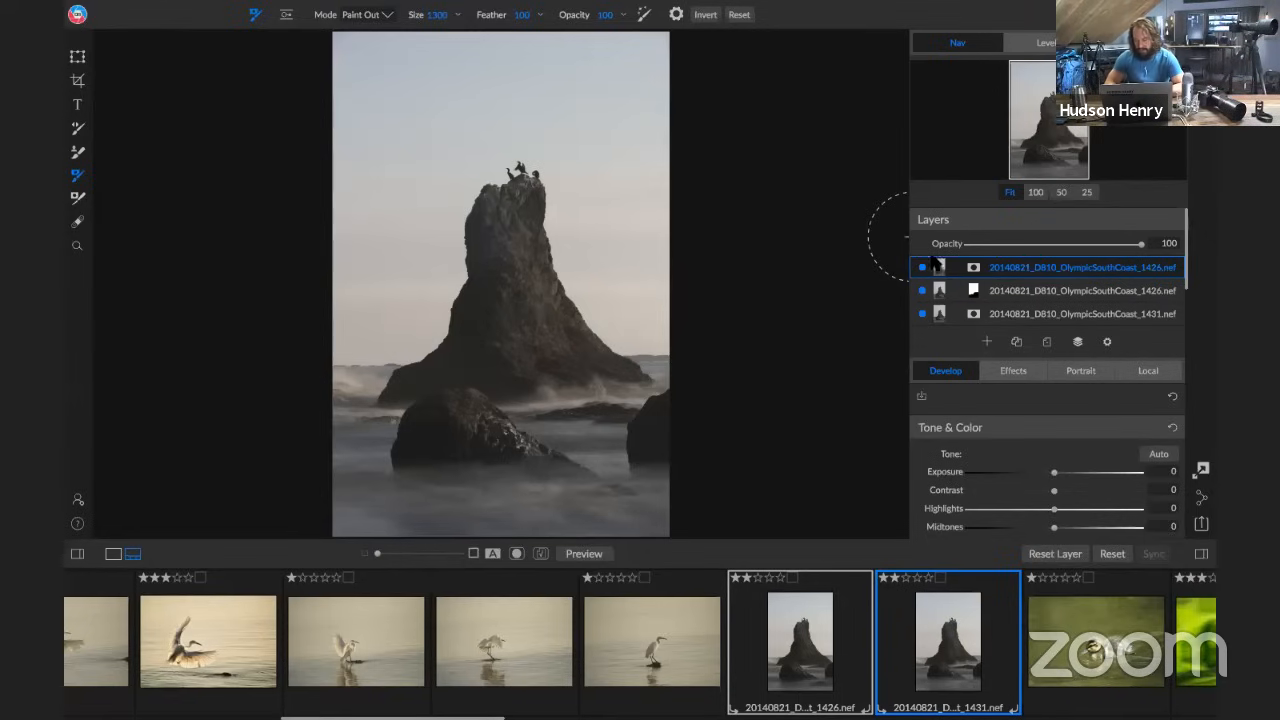
# Set the stamped layer's Whites to 29 and Blacks to -64, with the histogram displayed
pyautogui.scroll(-5, 1090, 412)
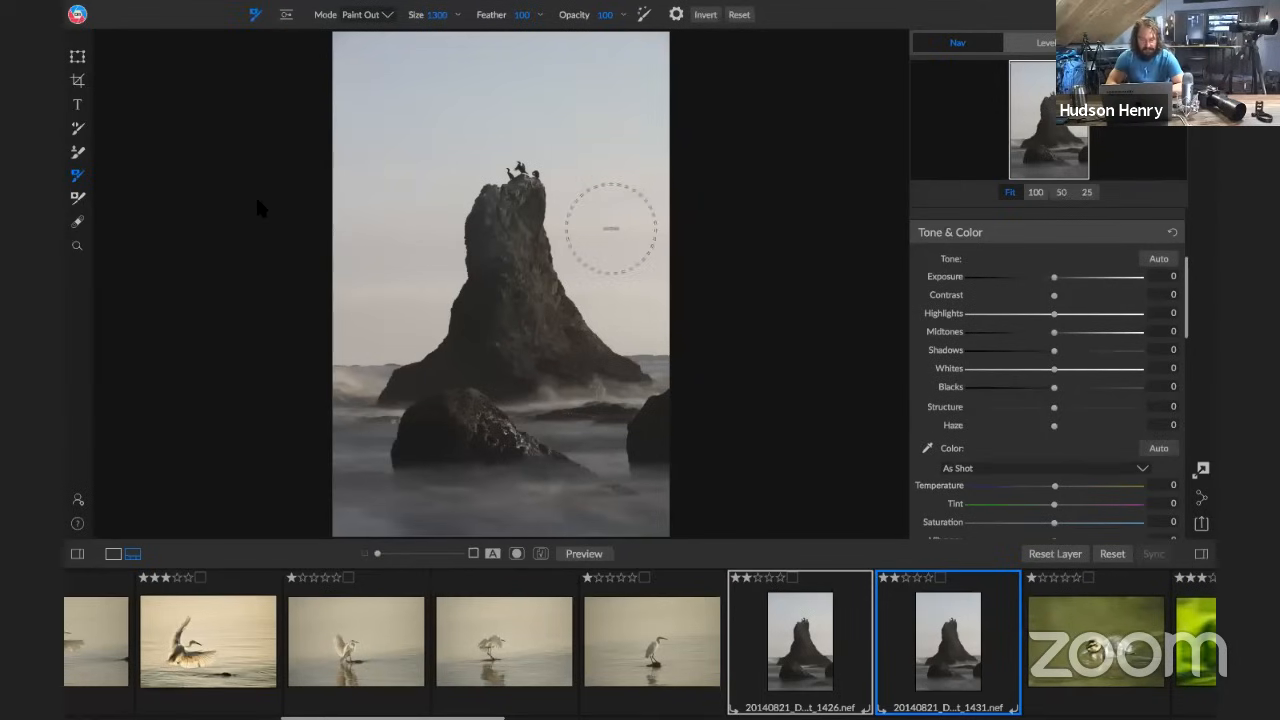
pyautogui.scroll(-1, 1062, 314)
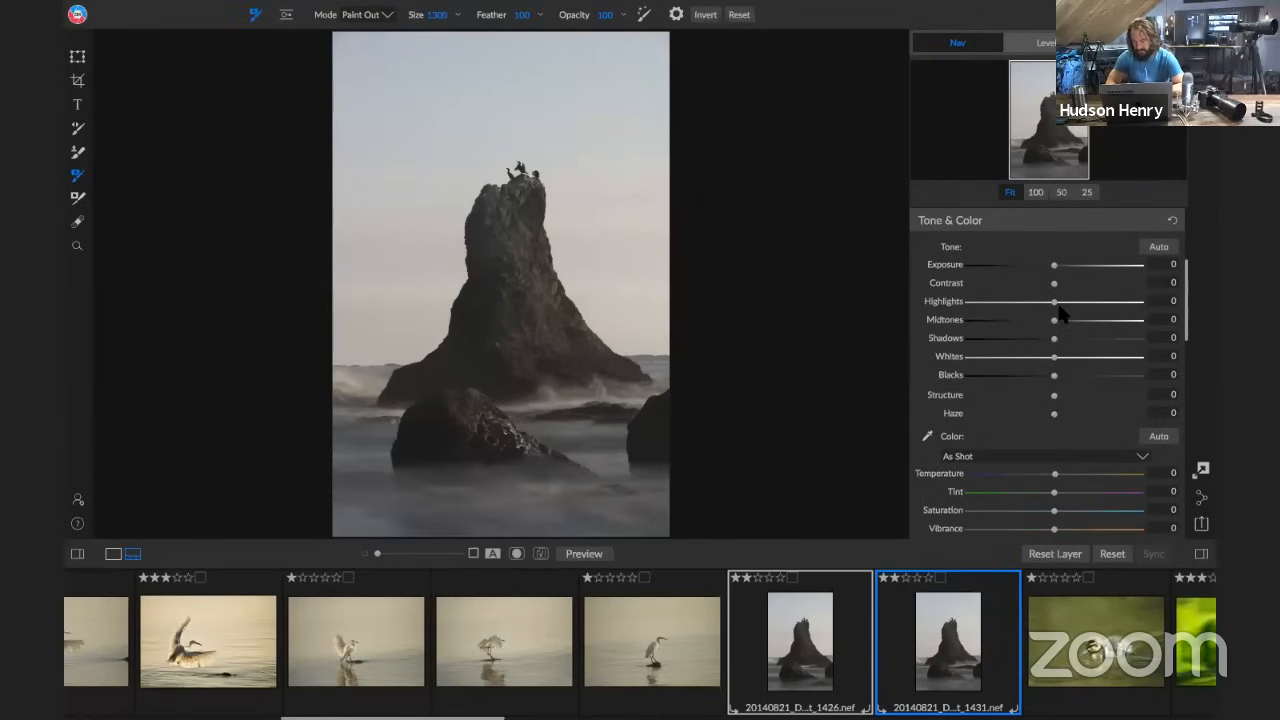
pyautogui.scroll(1, 1062, 314)
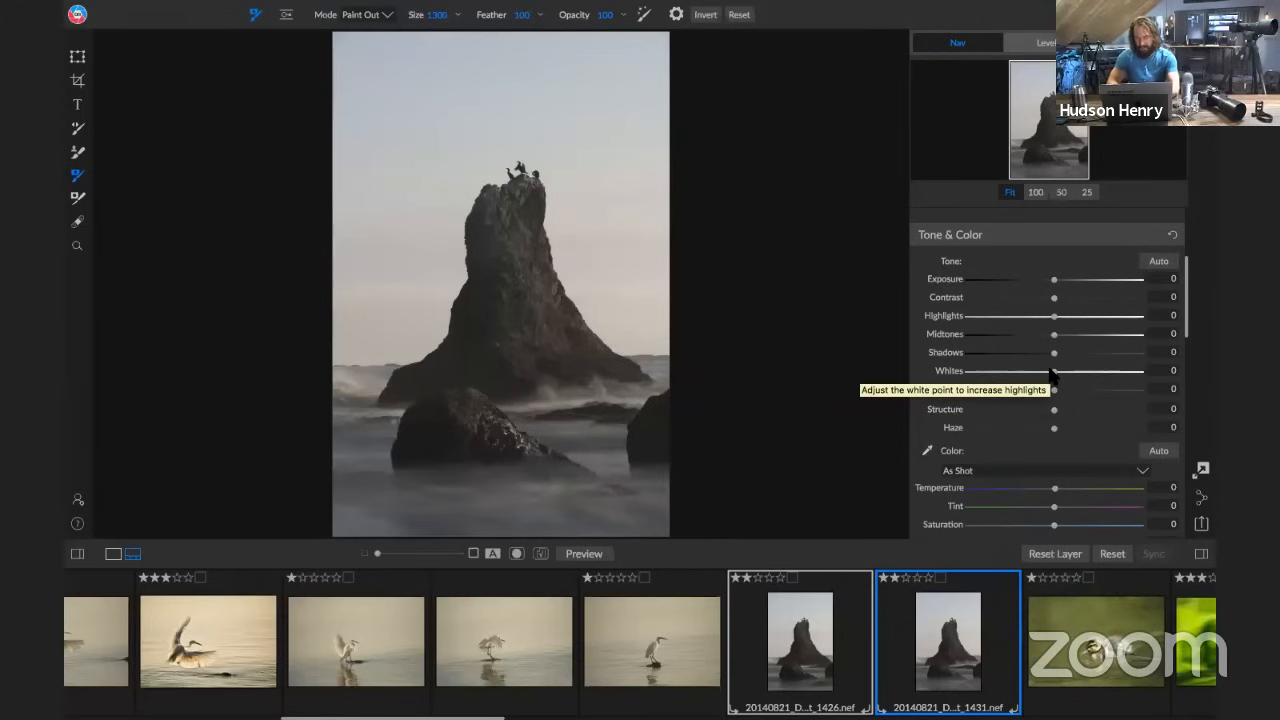
pyautogui.moveTo(1052, 374); pyautogui.dragTo(1079, 384)
pyautogui.click(1047, 44)
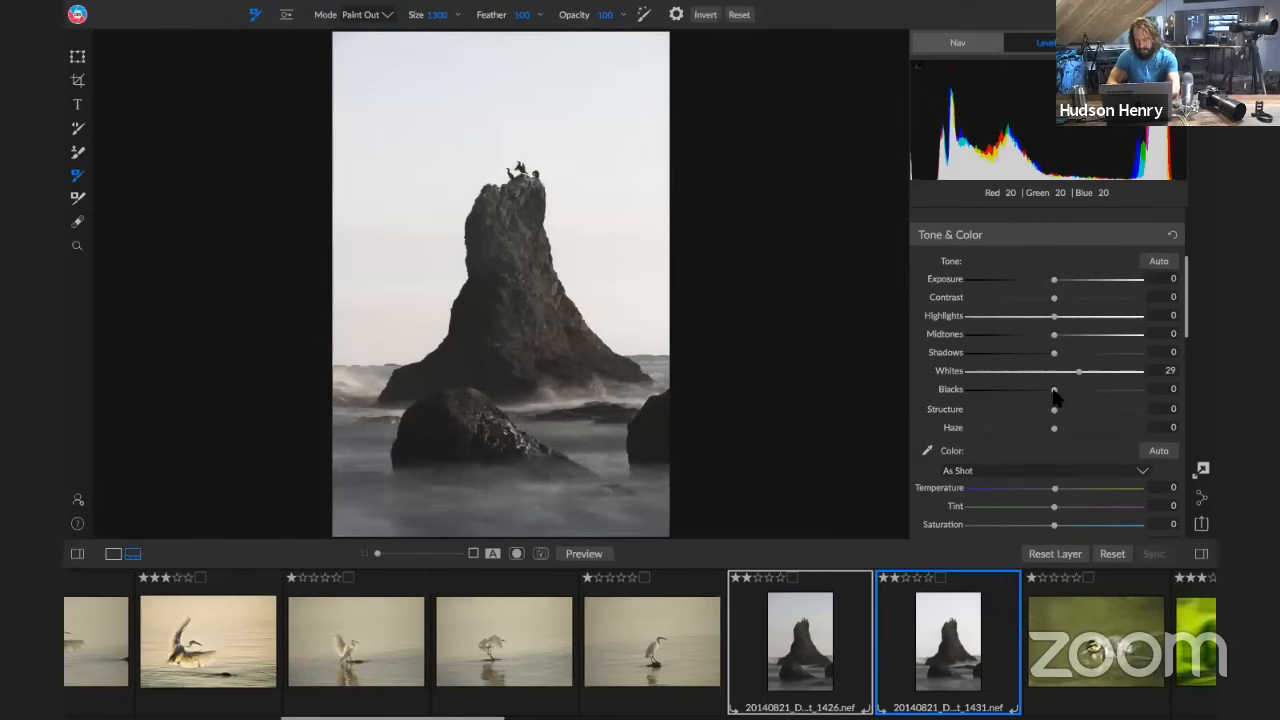
pyautogui.moveTo(1054, 392); pyautogui.dragTo(997, 397)
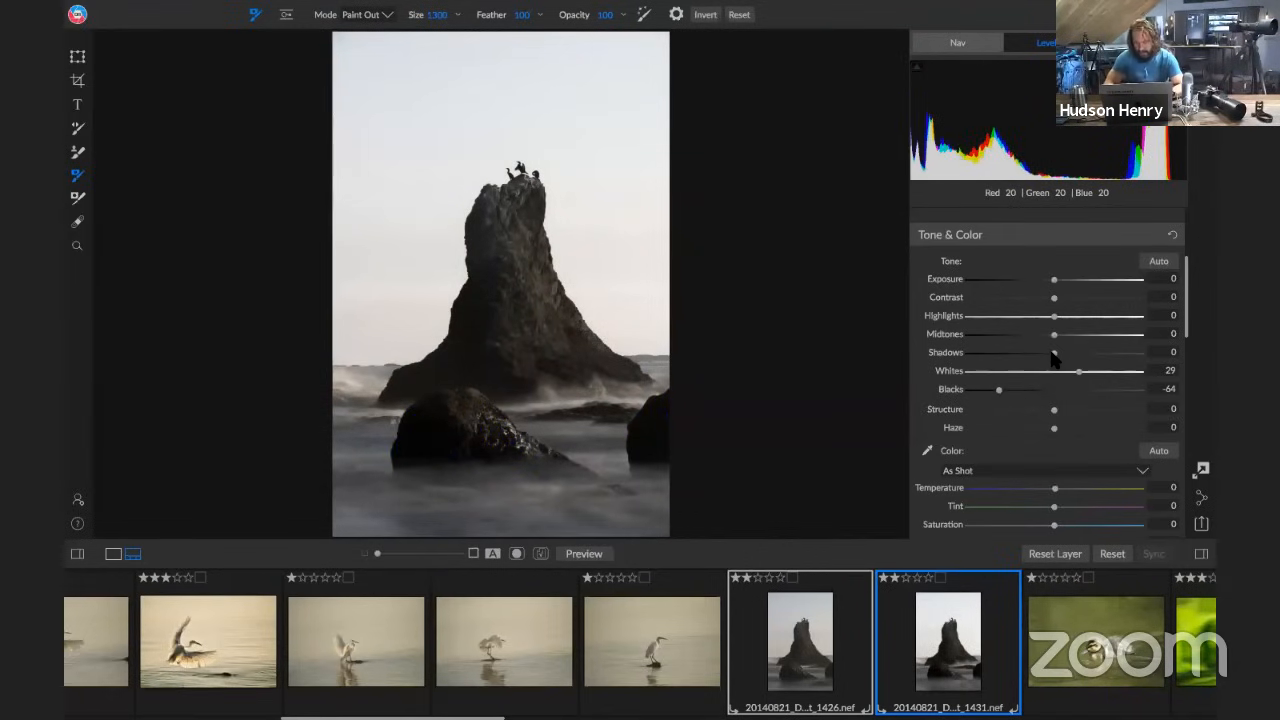
# Set the stamped layer's Shadows to 24, Highlights to -84, Midtones to 12 and Whites to 2
pyautogui.moveTo(1053, 354); pyautogui.dragTo(1073, 357)
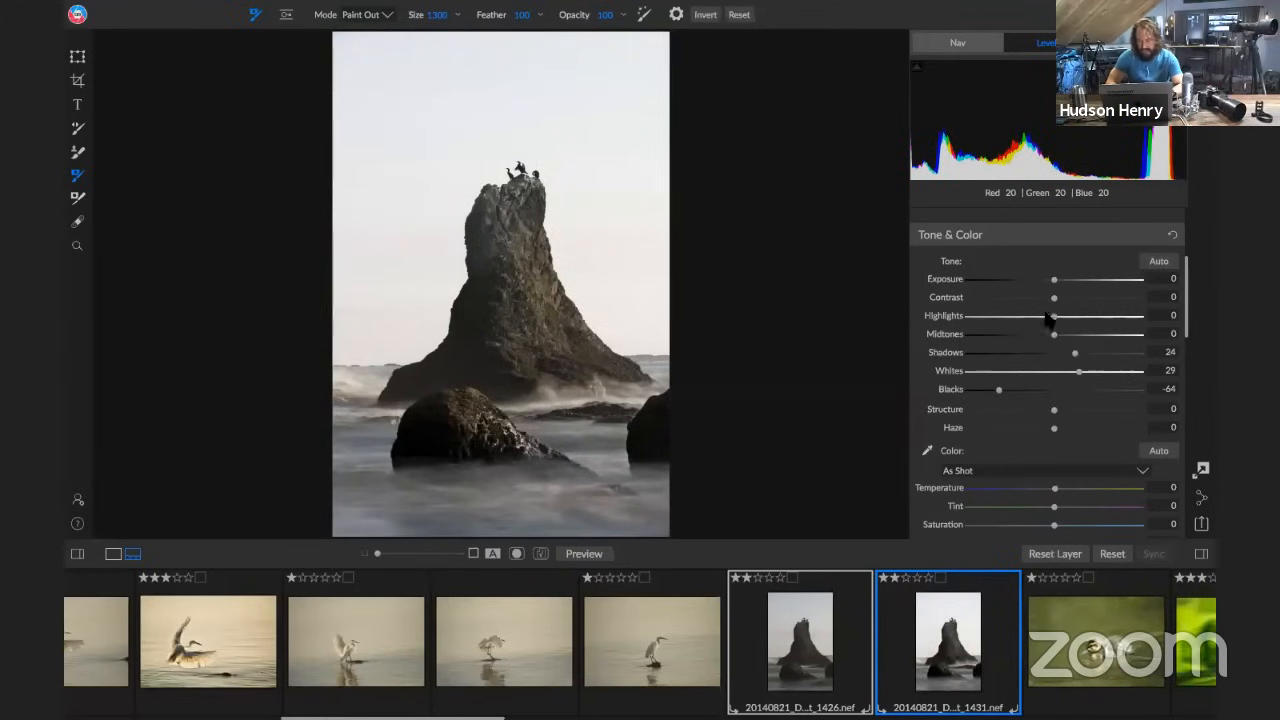
pyautogui.moveTo(1049, 318); pyautogui.dragTo(1064, 340)
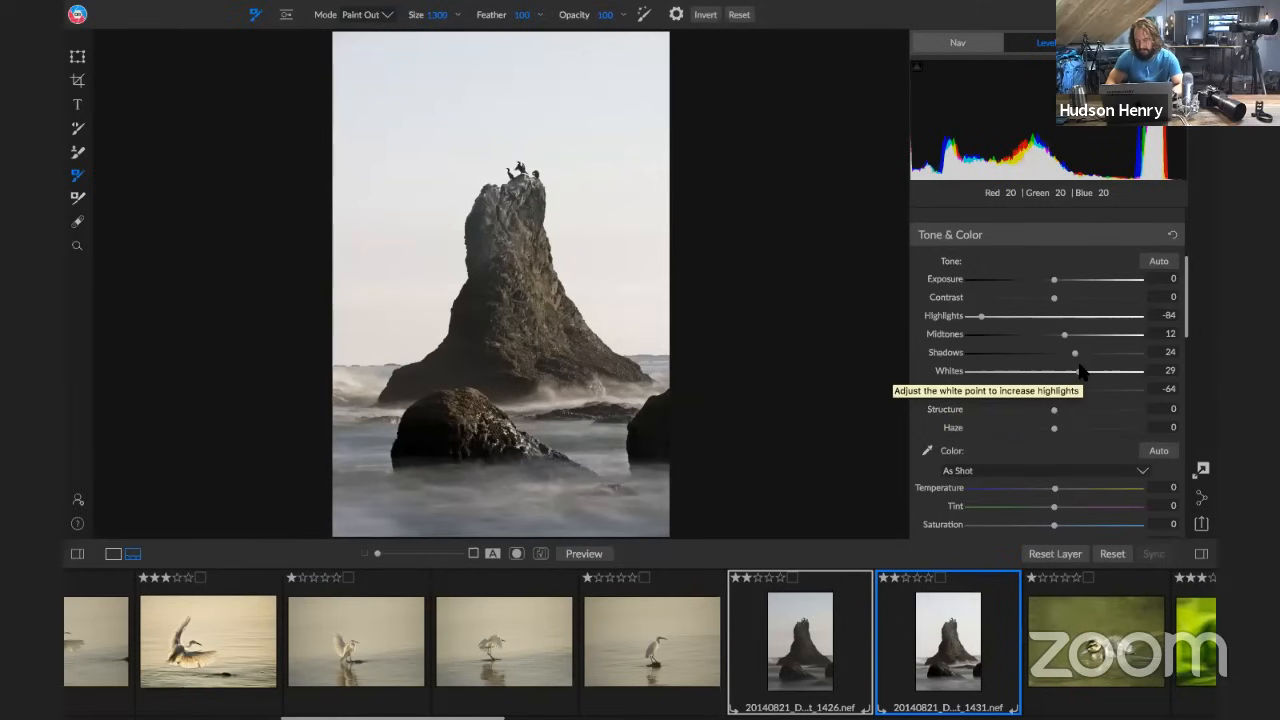
pyautogui.click(1077, 372)
pyautogui.moveTo(1075, 370); pyautogui.dragTo(1057, 372)
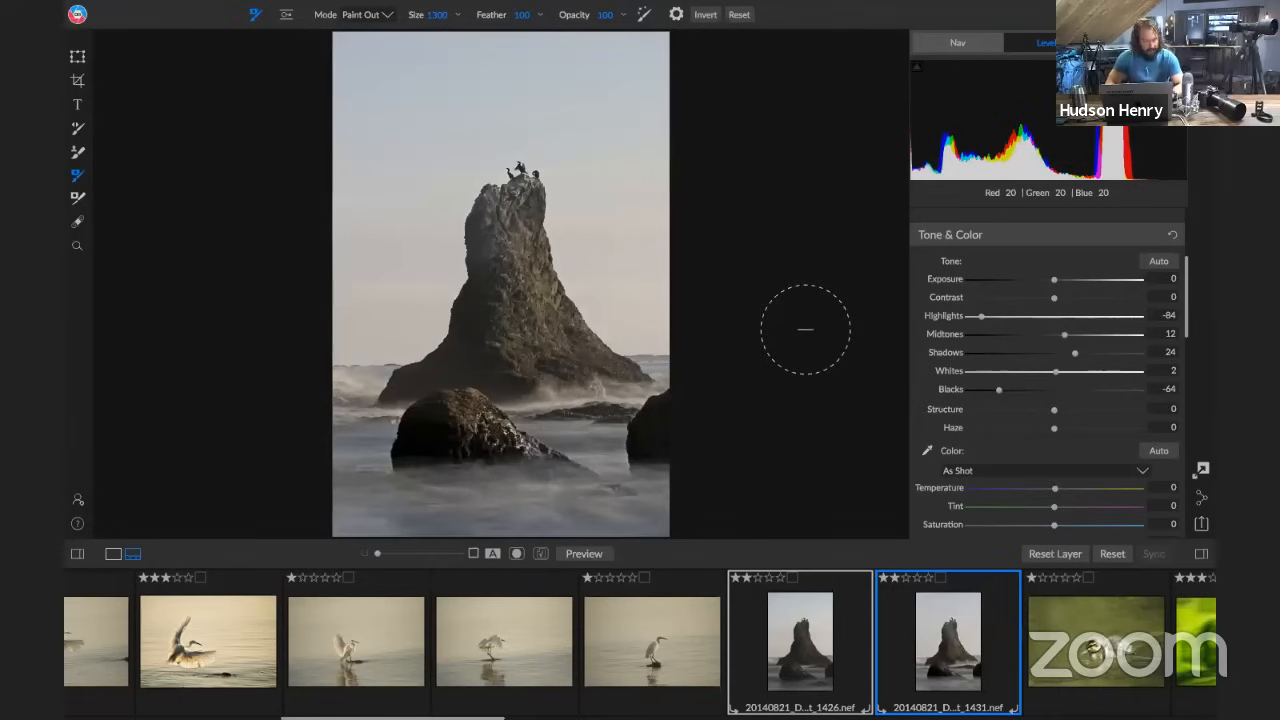
# Show the presets, browse the HudsonDeathValleySummer category in the enlarged view and apply the Rimlight preset to the stamped layer
pyautogui.click(77, 554)
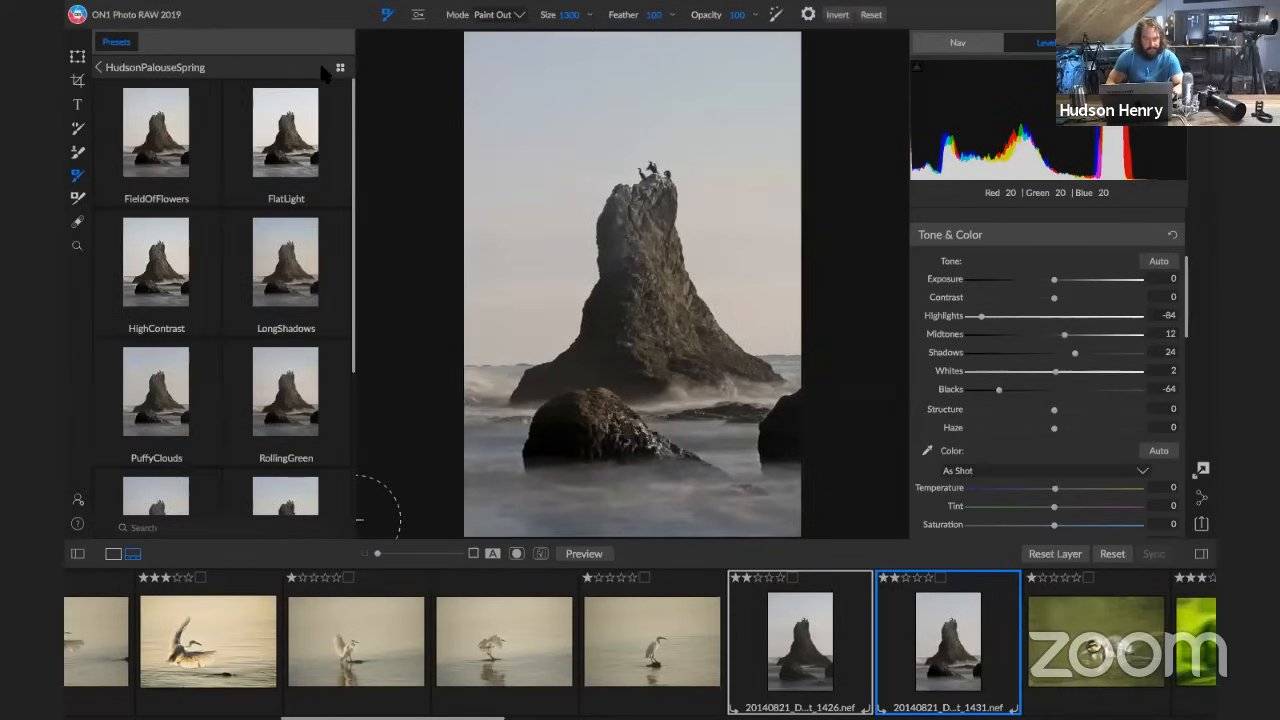
pyautogui.click(99, 68)
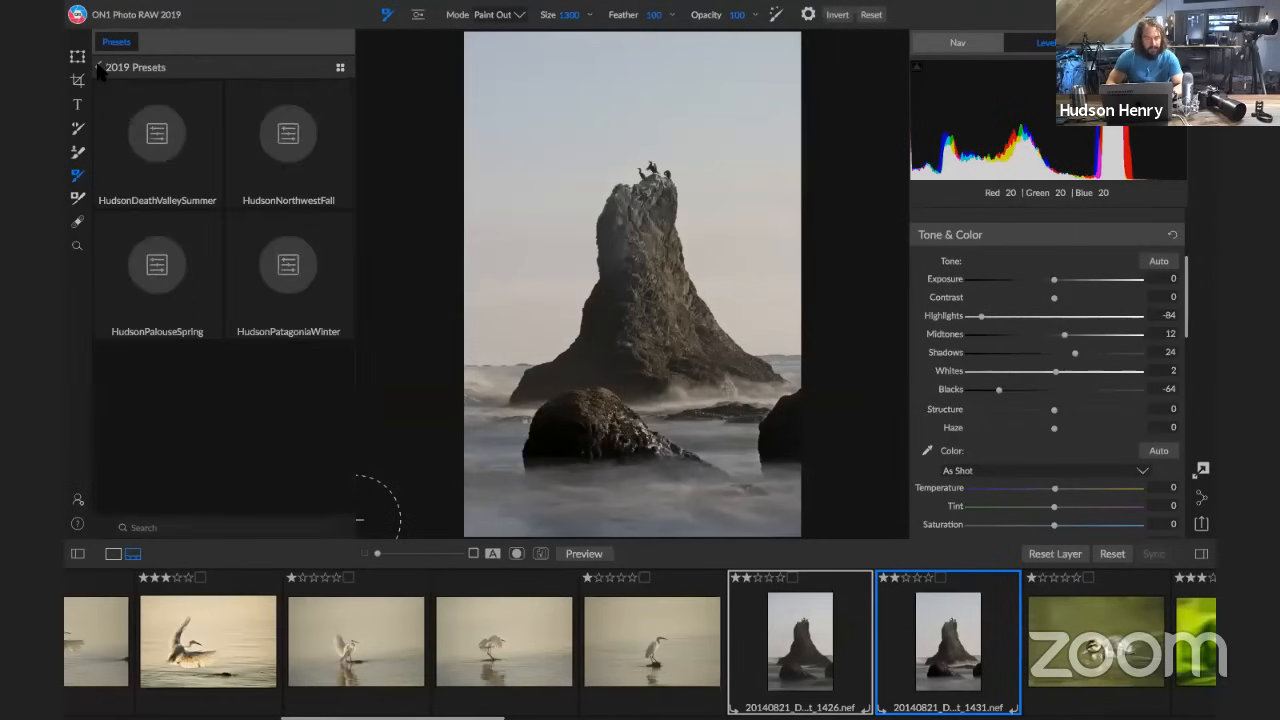
pyautogui.click(146, 148)
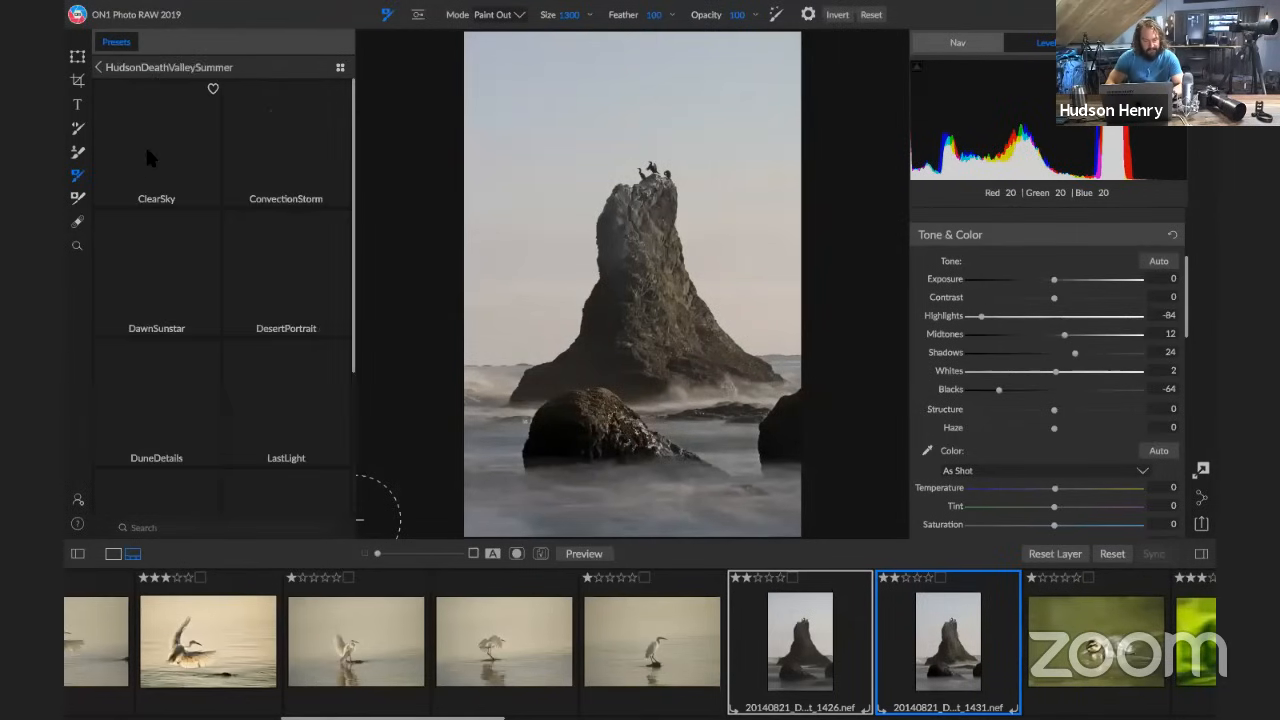
pyautogui.click(340, 68)
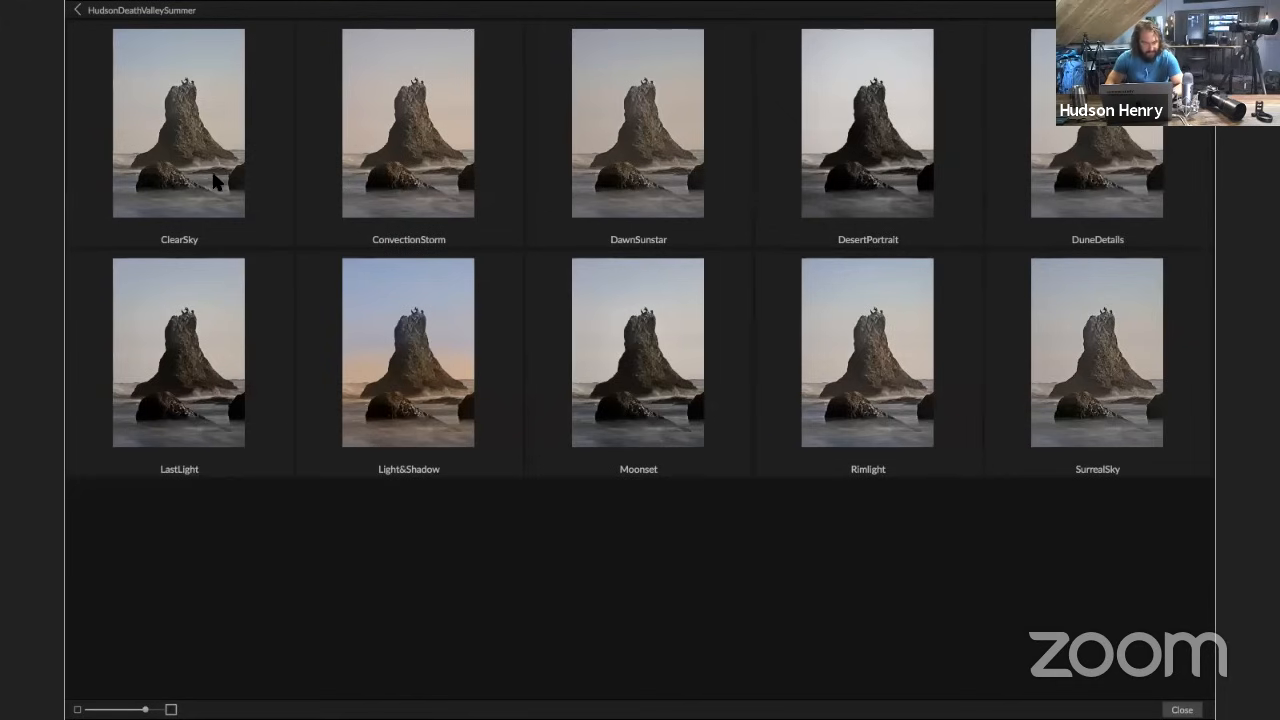
pyautogui.click(868, 338)
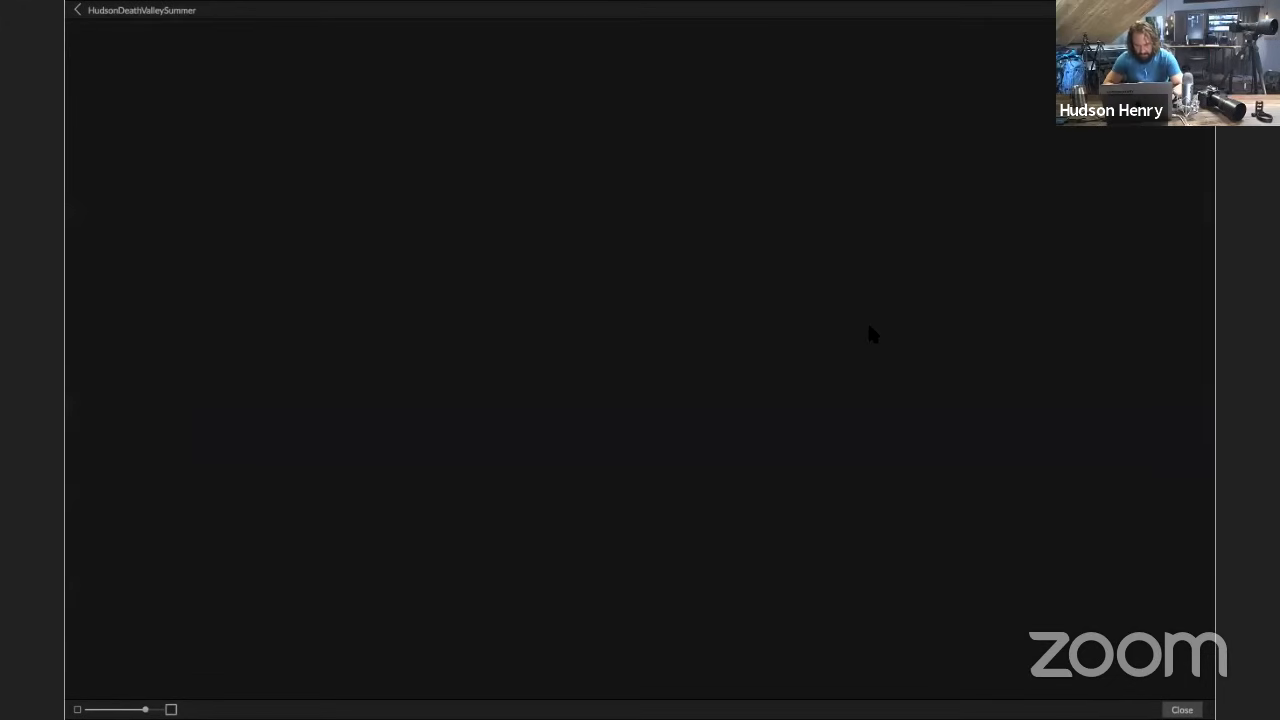
# In the stamped layer's first Color Enhancer effect, set the Blue range's Hue to 6 and Saturation to 12
pyautogui.press('z')
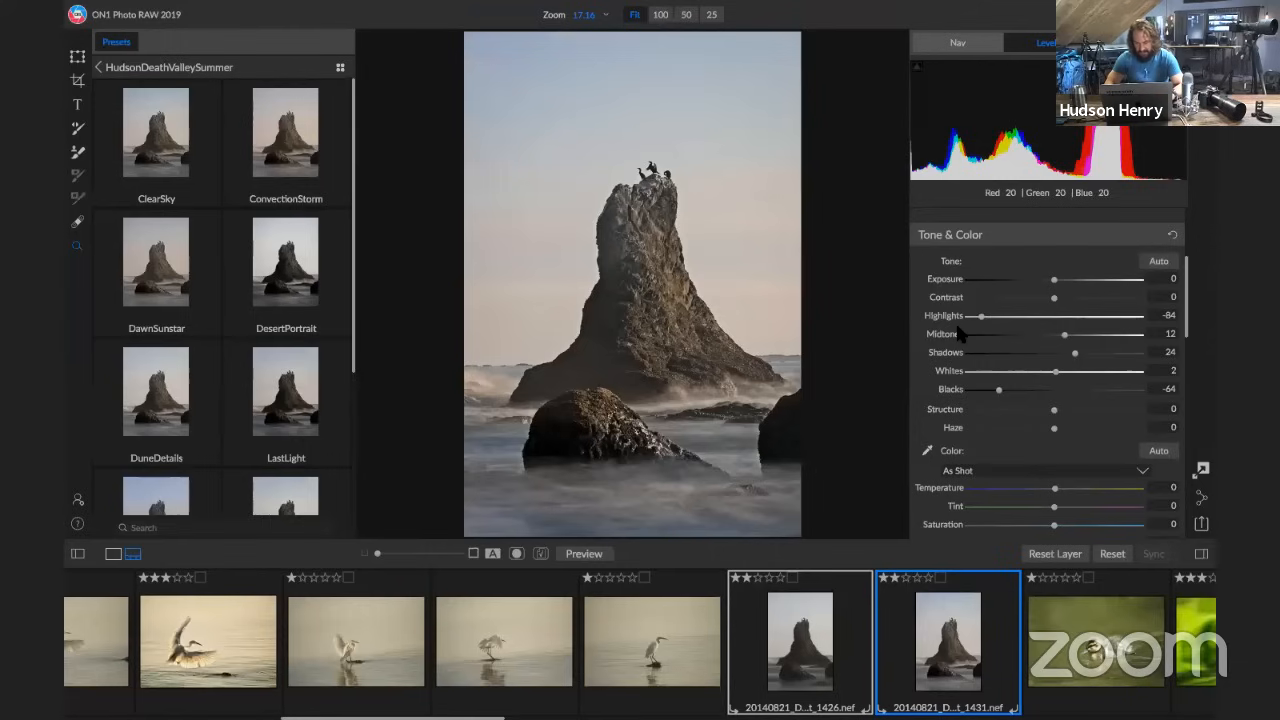
pyautogui.scroll(5, 1003, 279)
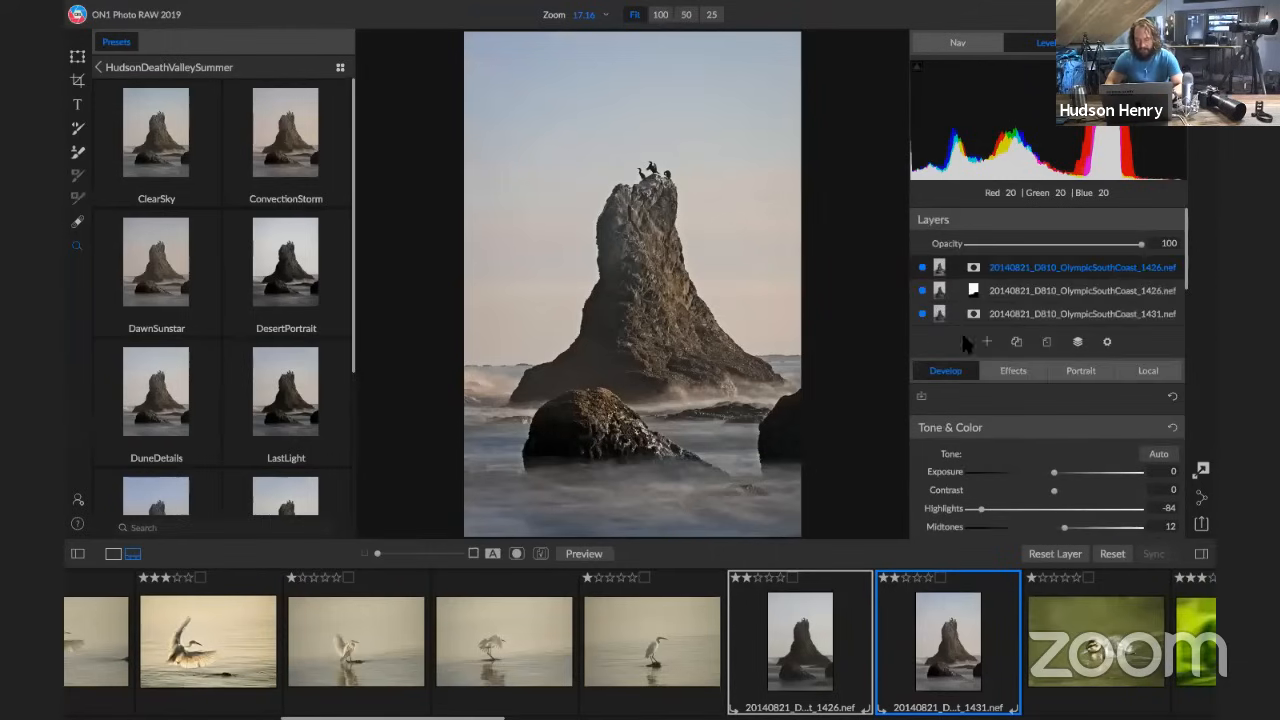
pyautogui.click(1018, 372)
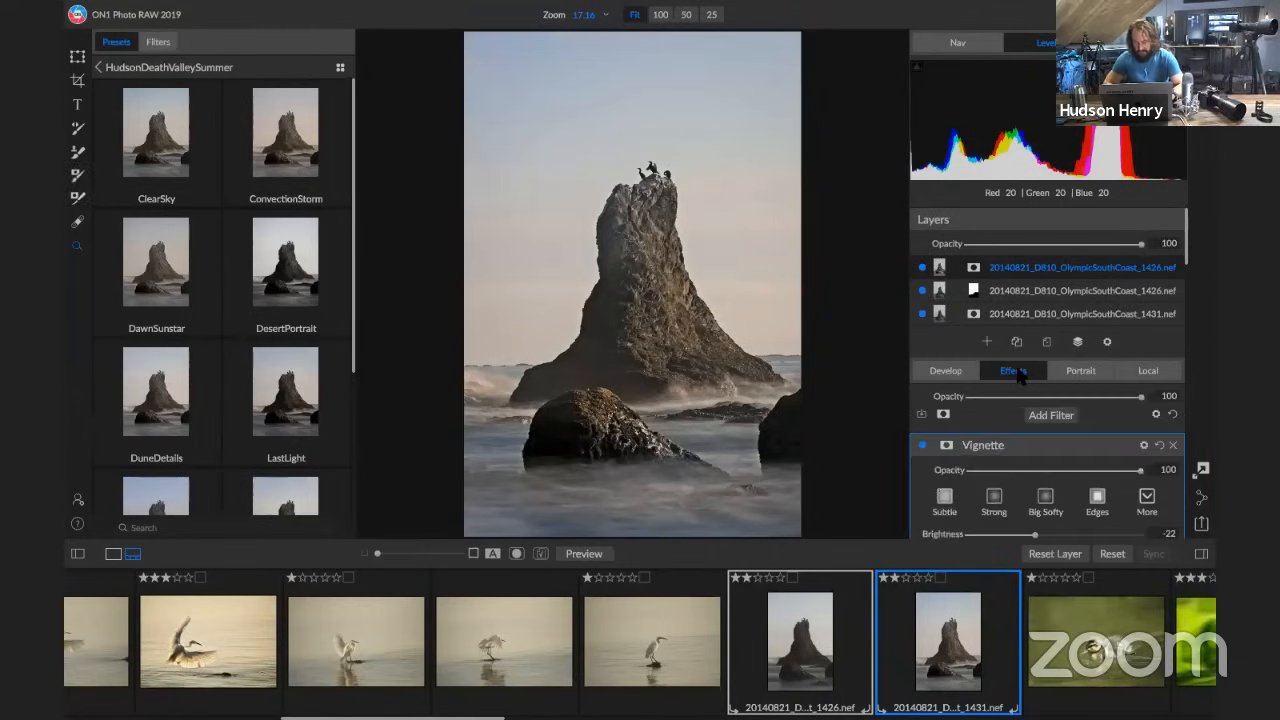
pyautogui.scroll(-2, 1019, 393)
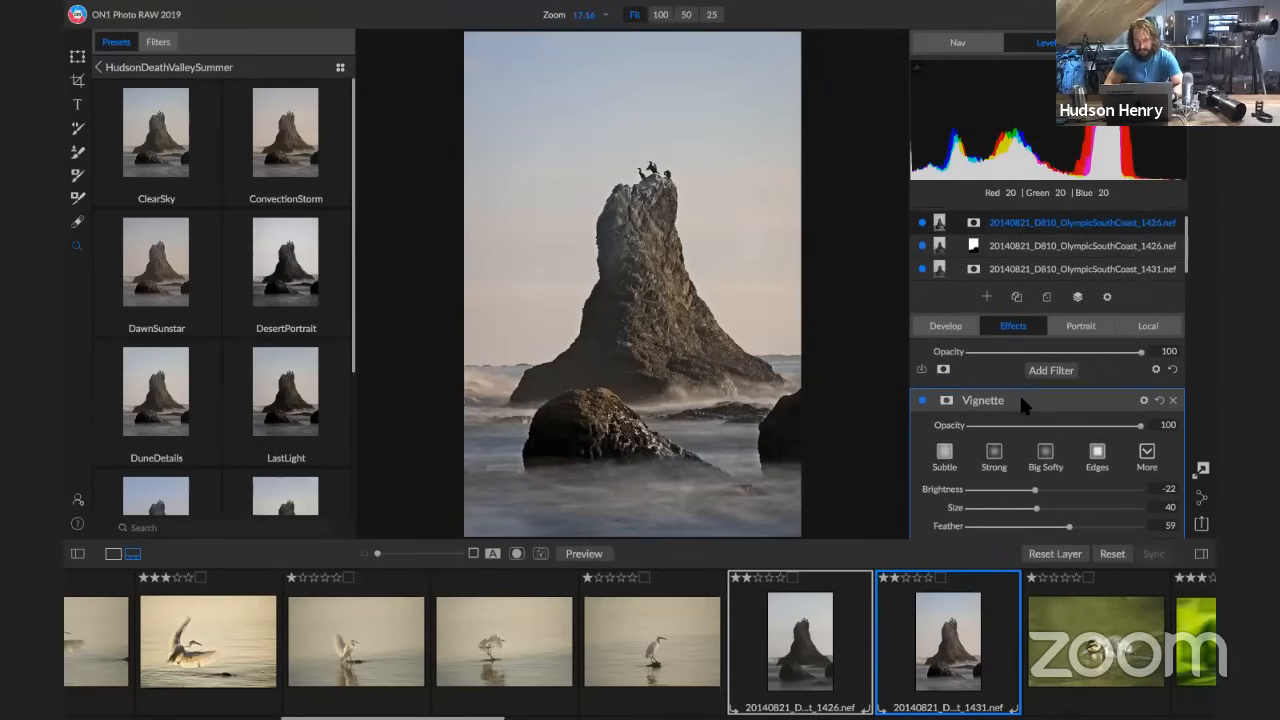
pyautogui.scroll(-10, 1021, 400)
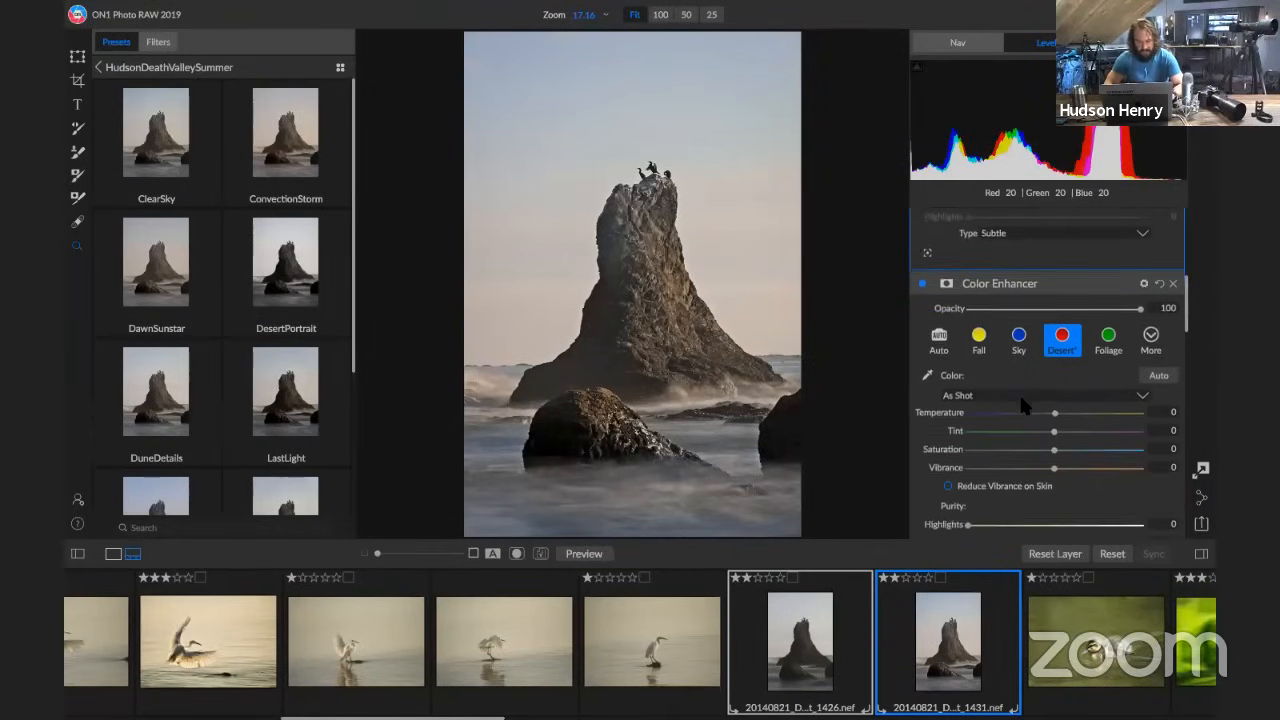
pyautogui.scroll(-10, 1024, 403)
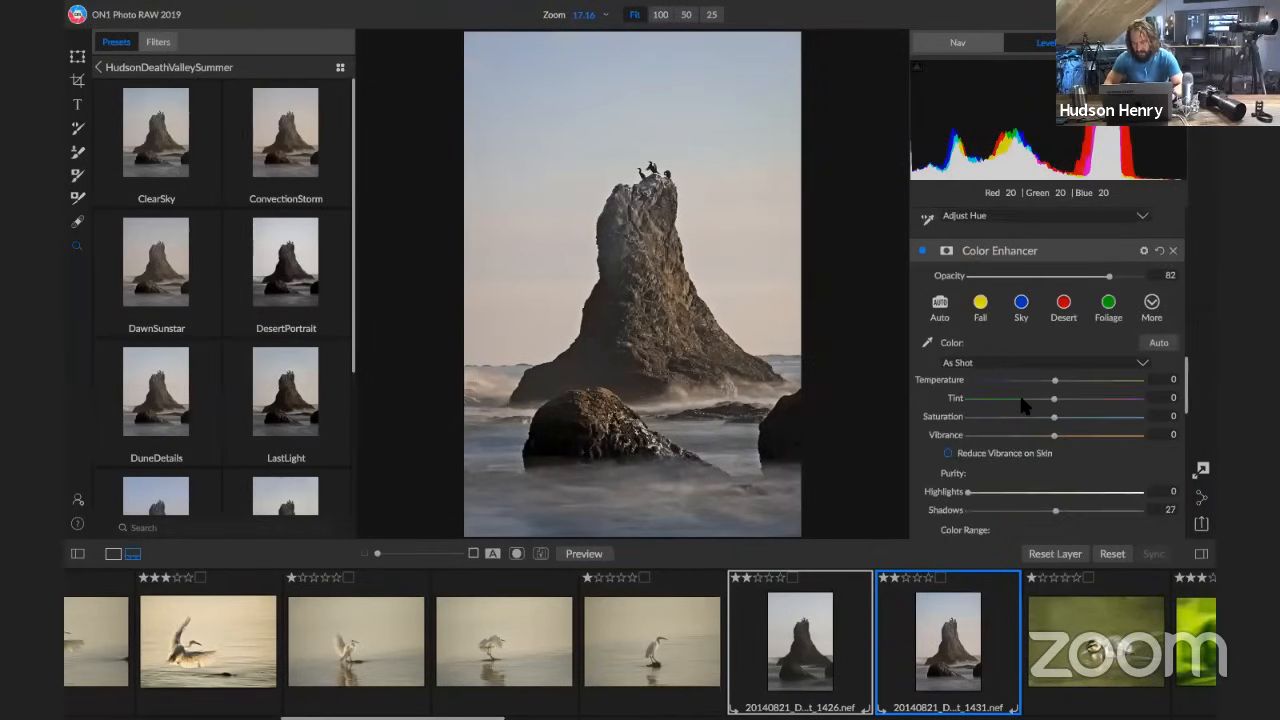
pyautogui.scroll(3, 1021, 404)
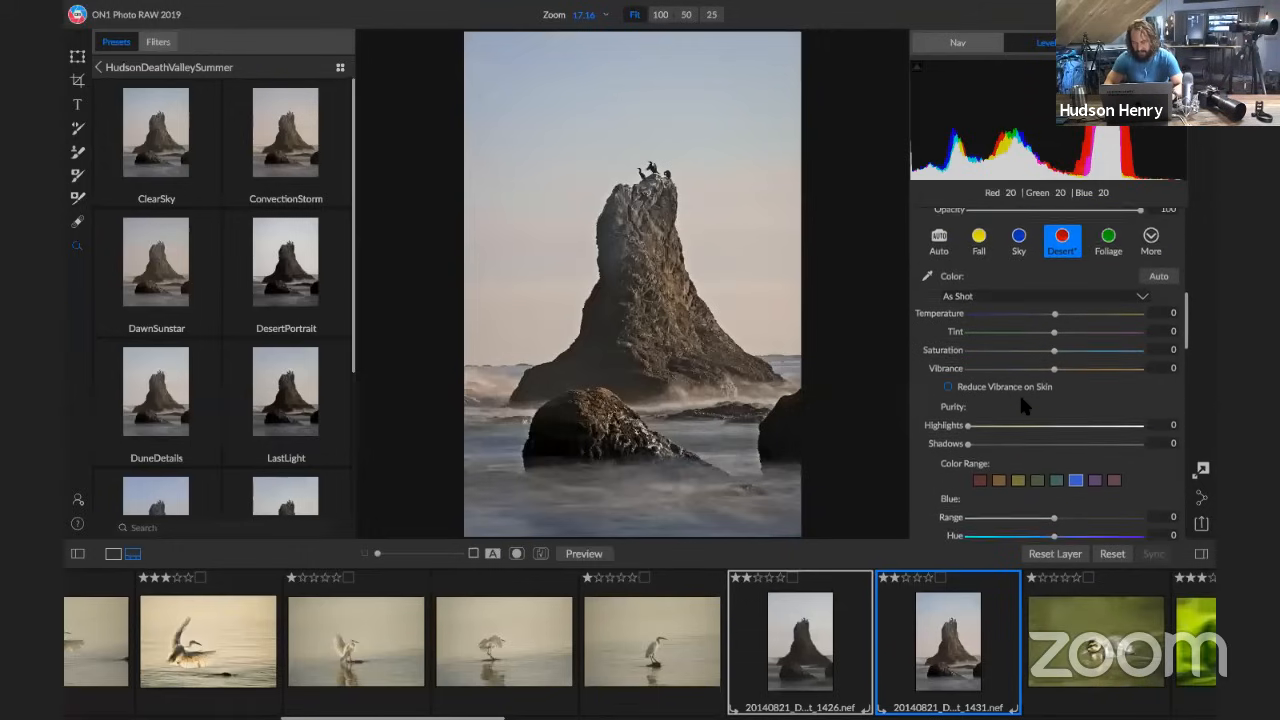
pyautogui.scroll(-3, 1024, 405)
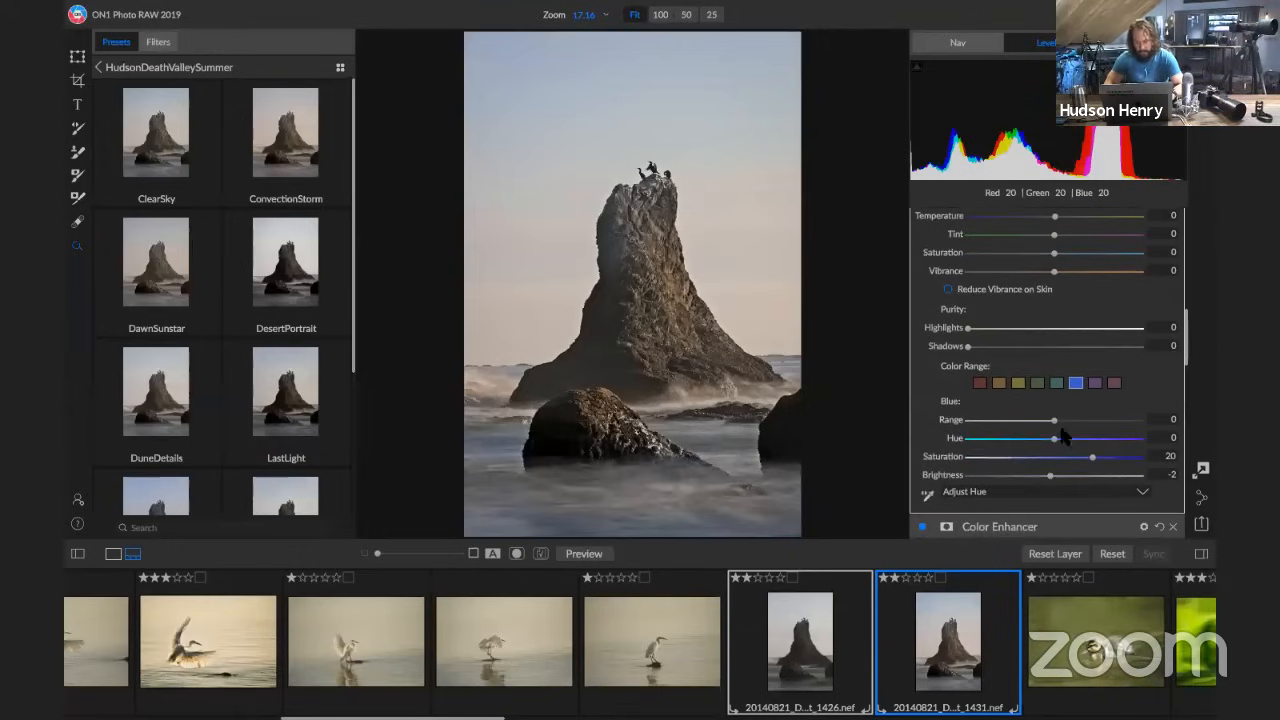
pyautogui.moveTo(1056, 439); pyautogui.dragTo(1010, 478)
# Set the Vignette effect's Feather to 0, Roundness to 9 and Size to 5
pyautogui.scroll(3, 1012, 400)
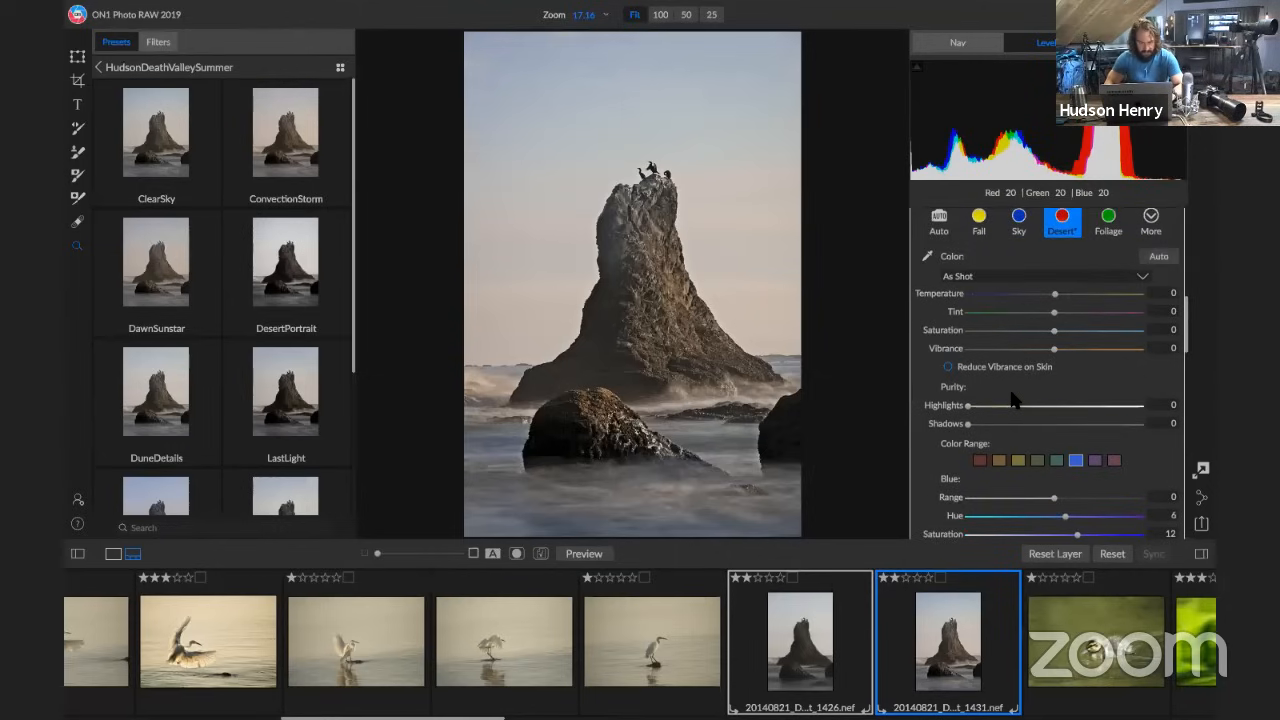
pyautogui.scroll(12, 1012, 400)
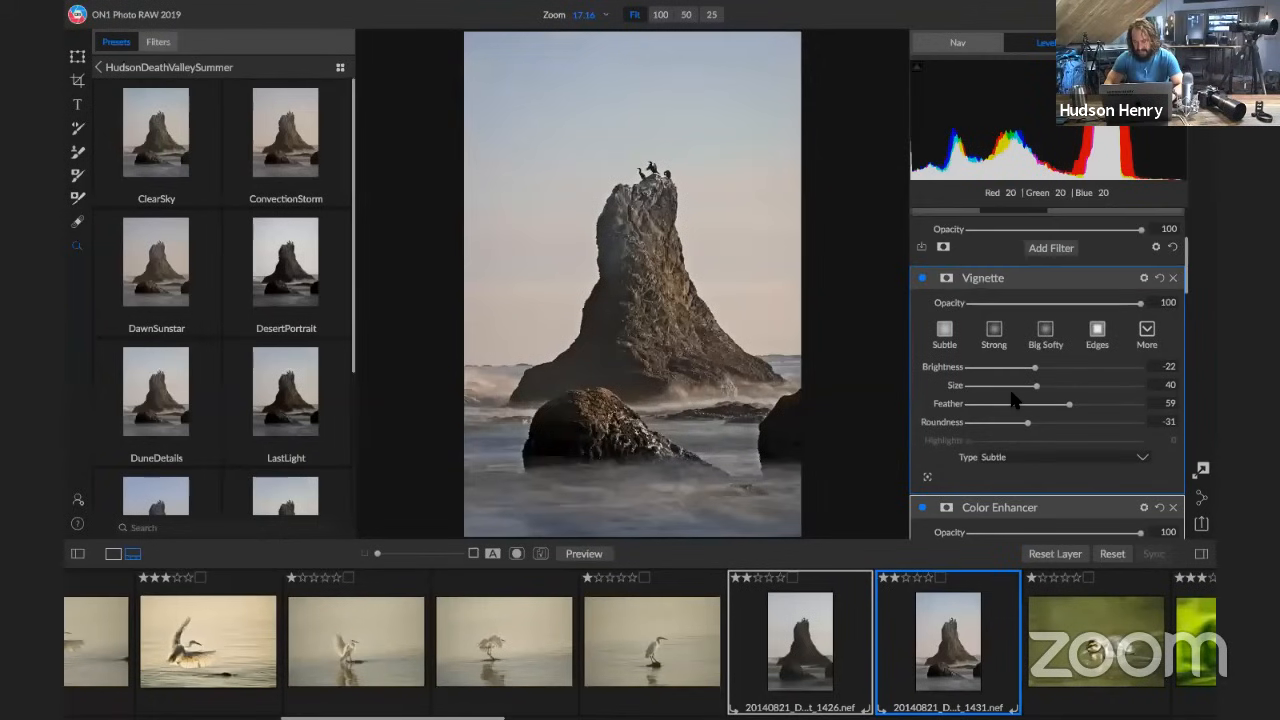
pyautogui.moveTo(1069, 403); pyautogui.dragTo(872, 392)
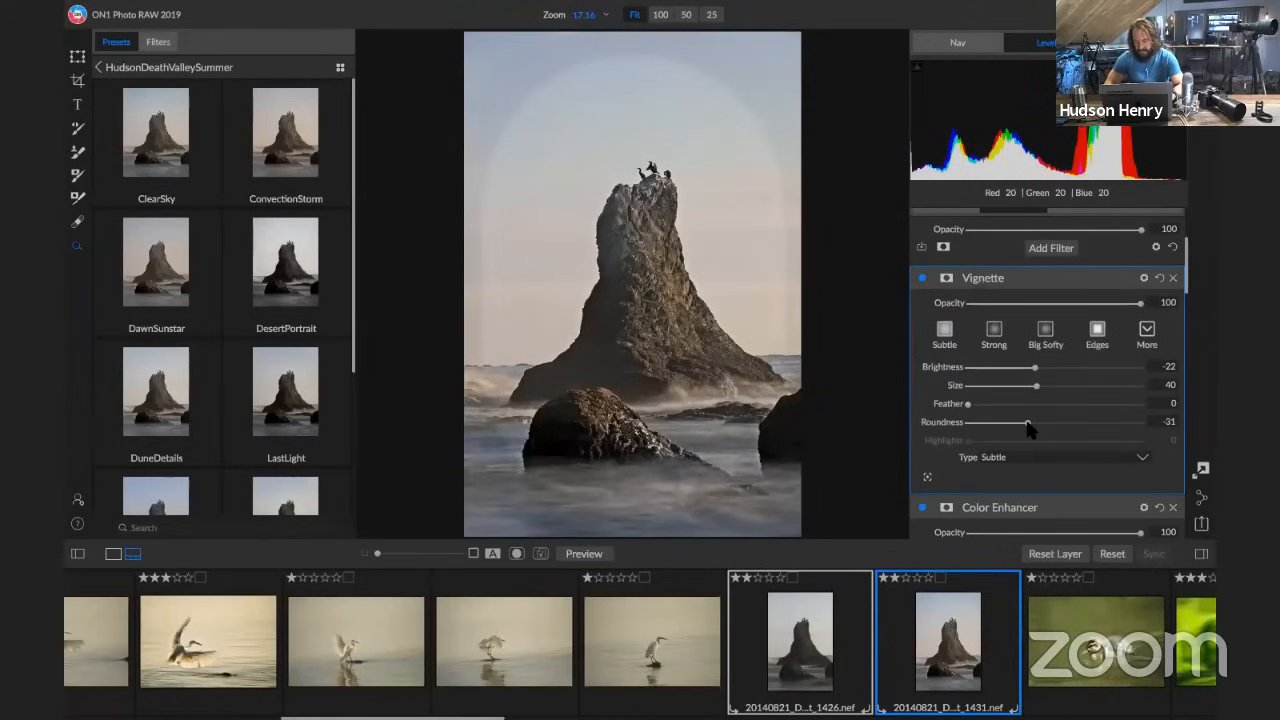
pyautogui.moveTo(1029, 427); pyautogui.dragTo(1061, 427)
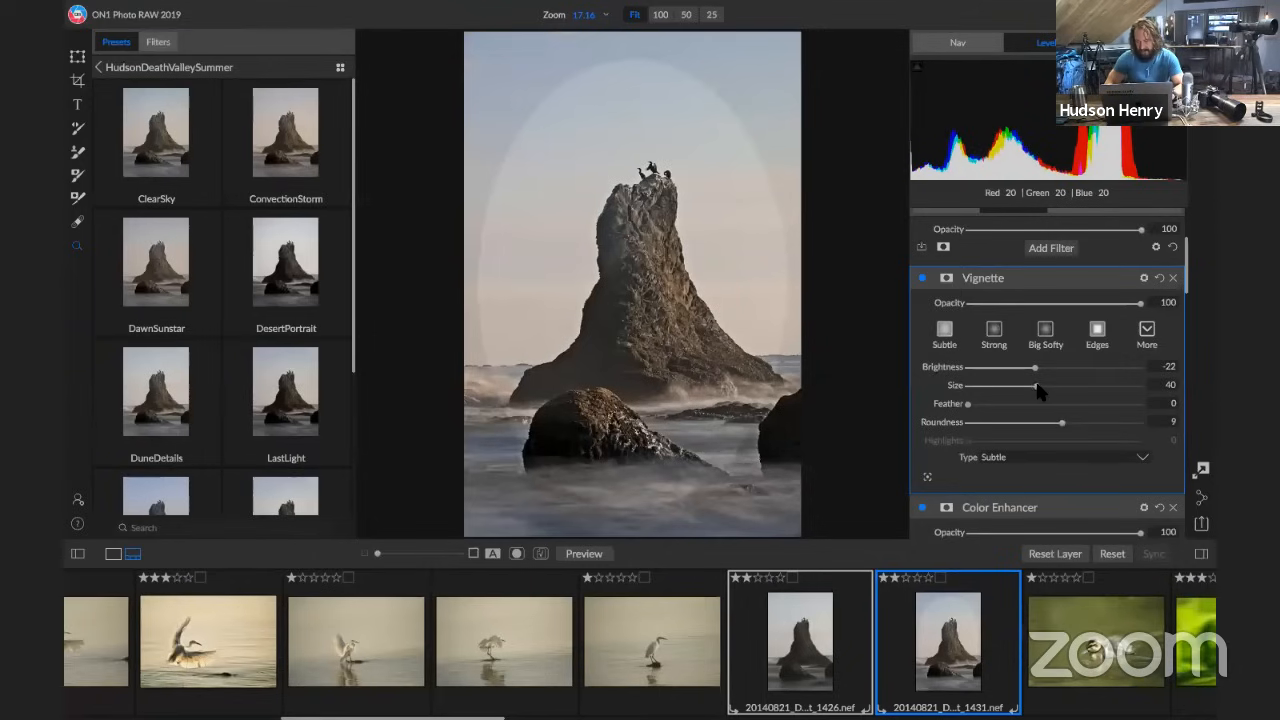
pyautogui.moveTo(1036, 385); pyautogui.dragTo(982, 390)
pyautogui.moveTo(978, 392); pyautogui.dragTo(975, 393)
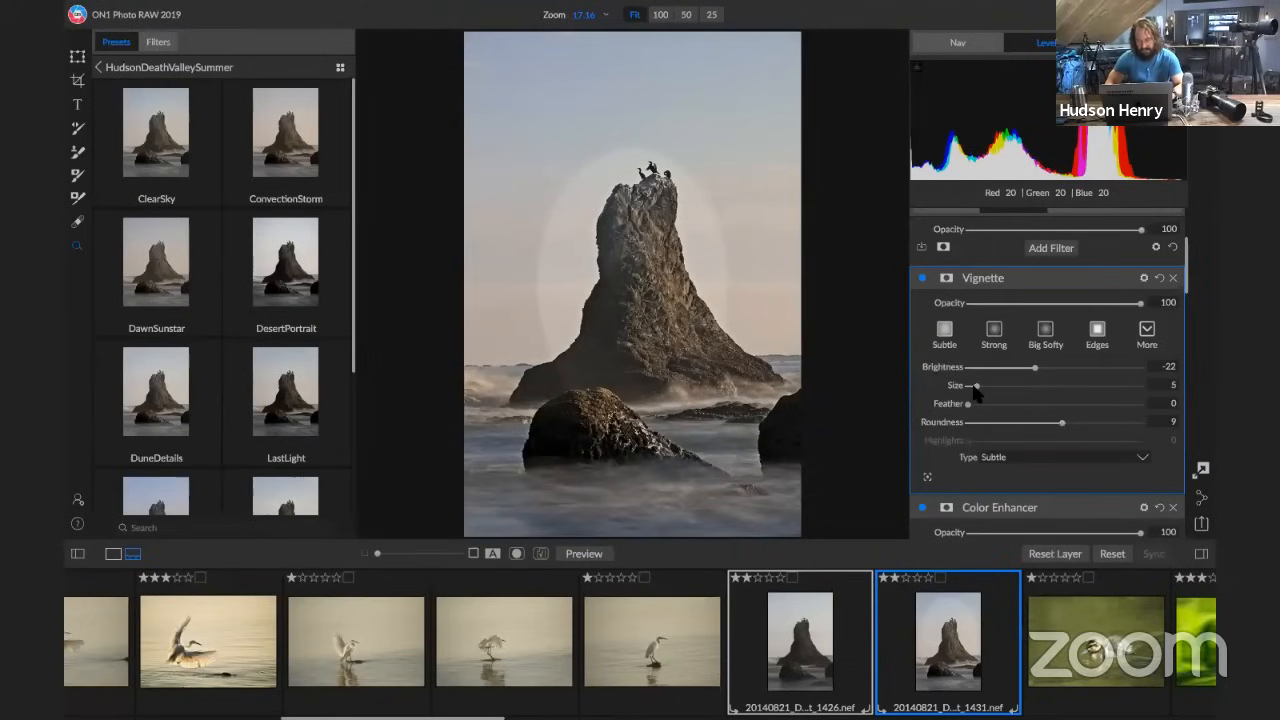
# Recentre the vignette on the upper part of the sea stack and set its Feather to 100 and Brightness to -40
pyautogui.click(661, 271)
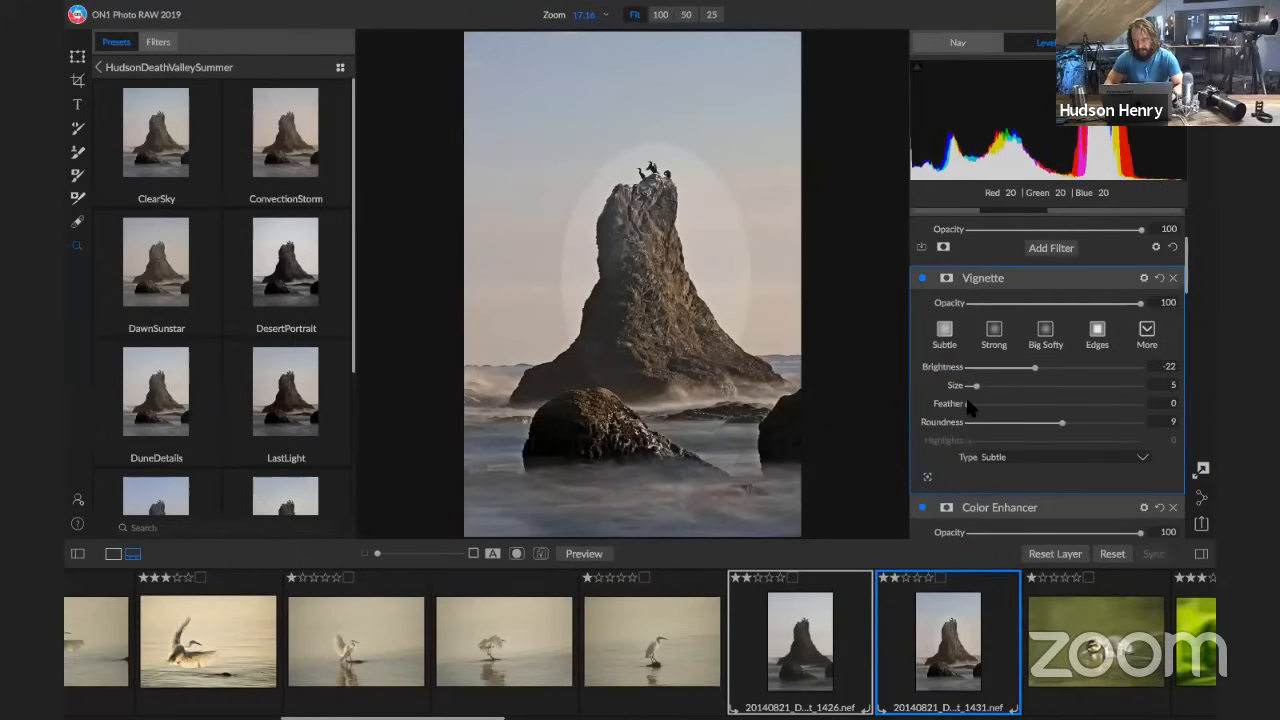
pyautogui.moveTo(969, 404); pyautogui.dragTo(1213, 402)
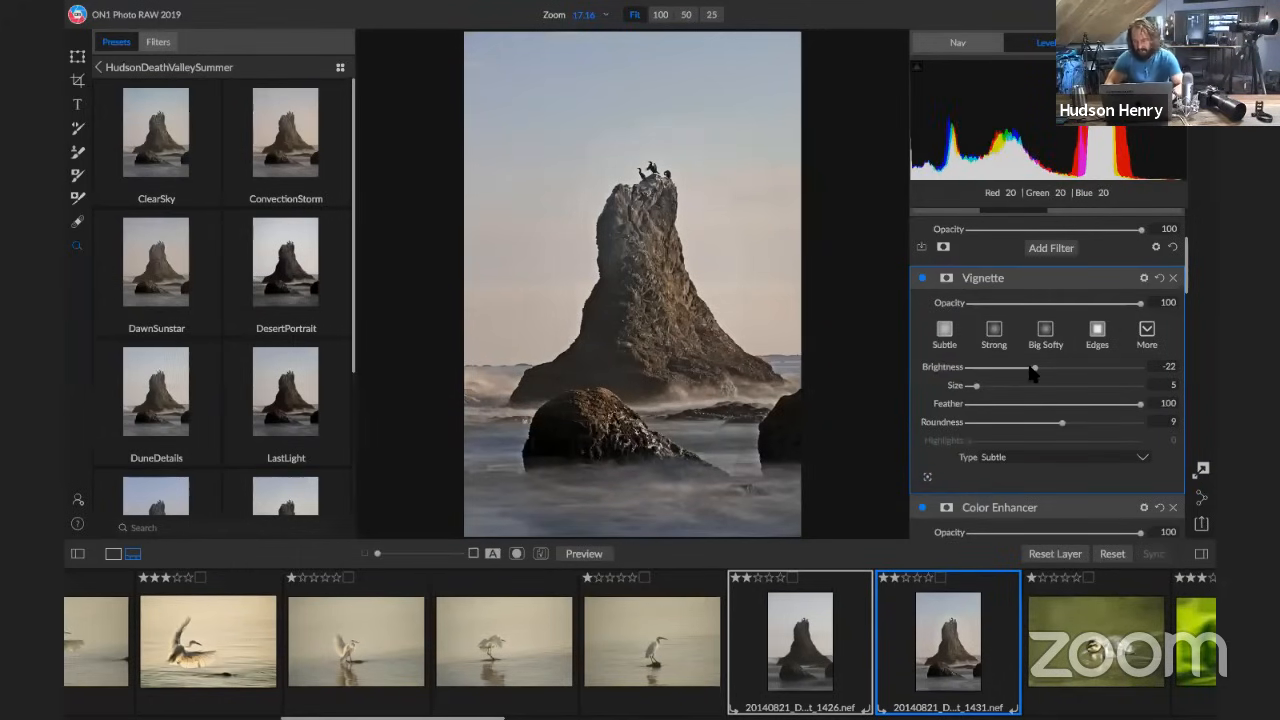
pyautogui.moveTo(1036, 368); pyautogui.dragTo(1019, 371)
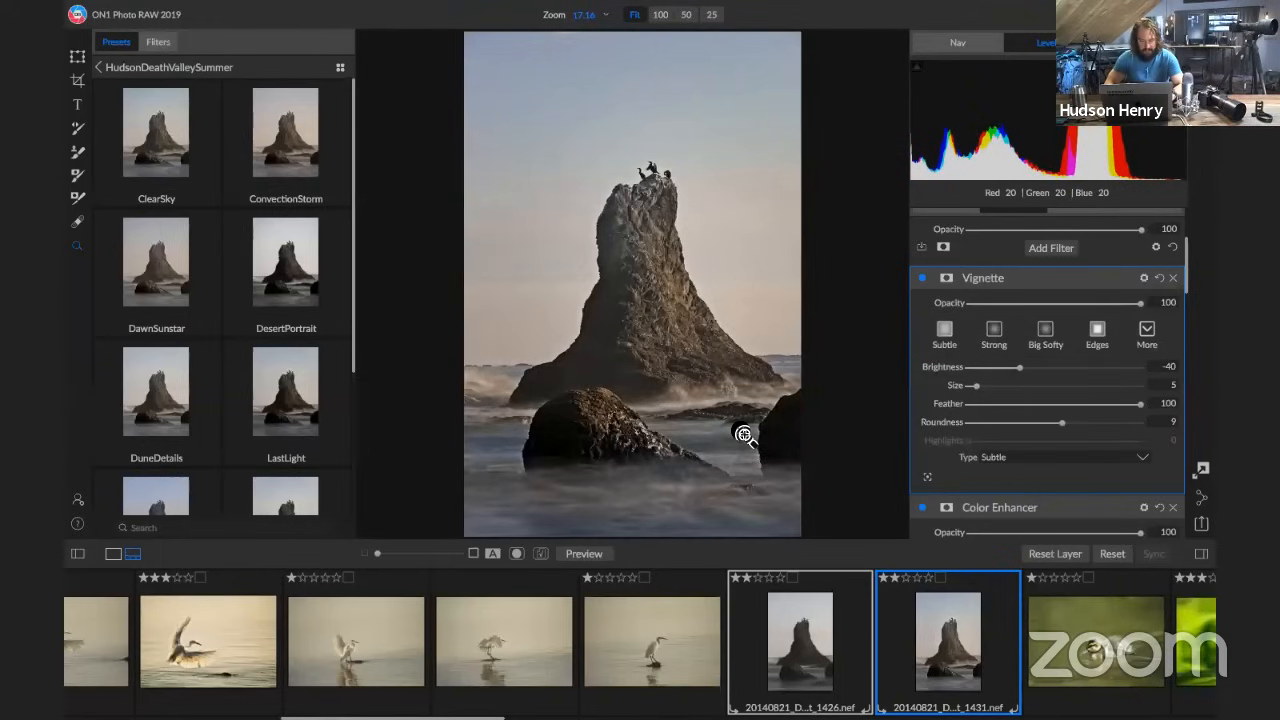
pyautogui.moveTo(593, 560); pyautogui.dragTo(594, 561)
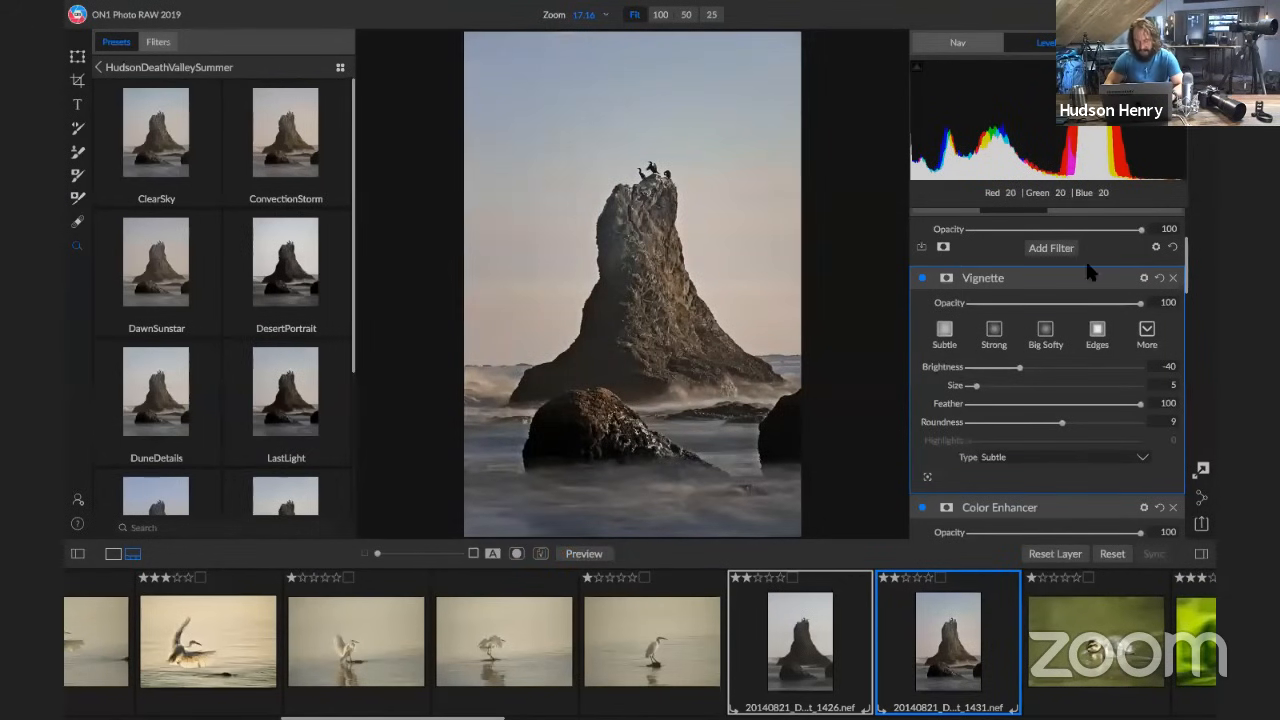
# Open the unedited duckling photo ending in 0074.dng, hide the presets and show the photo in the Browse module with the filmstrip
pyautogui.click(1071, 636)
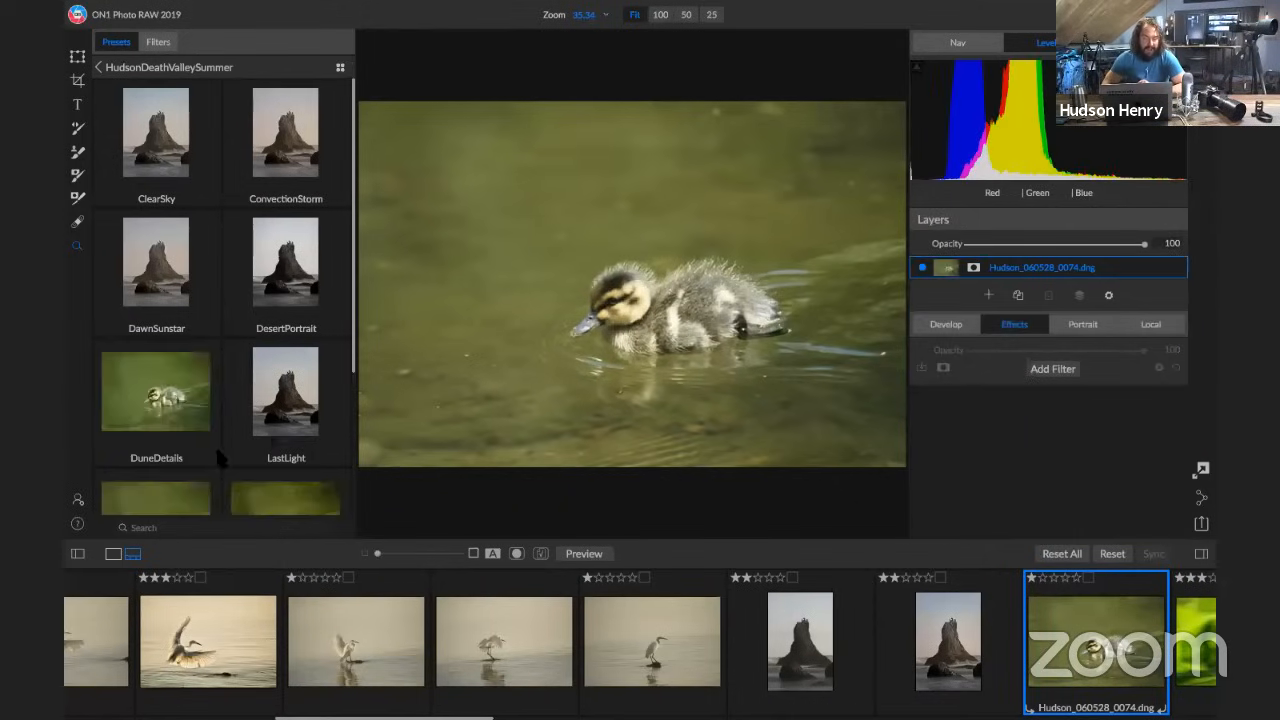
pyautogui.click(78, 555)
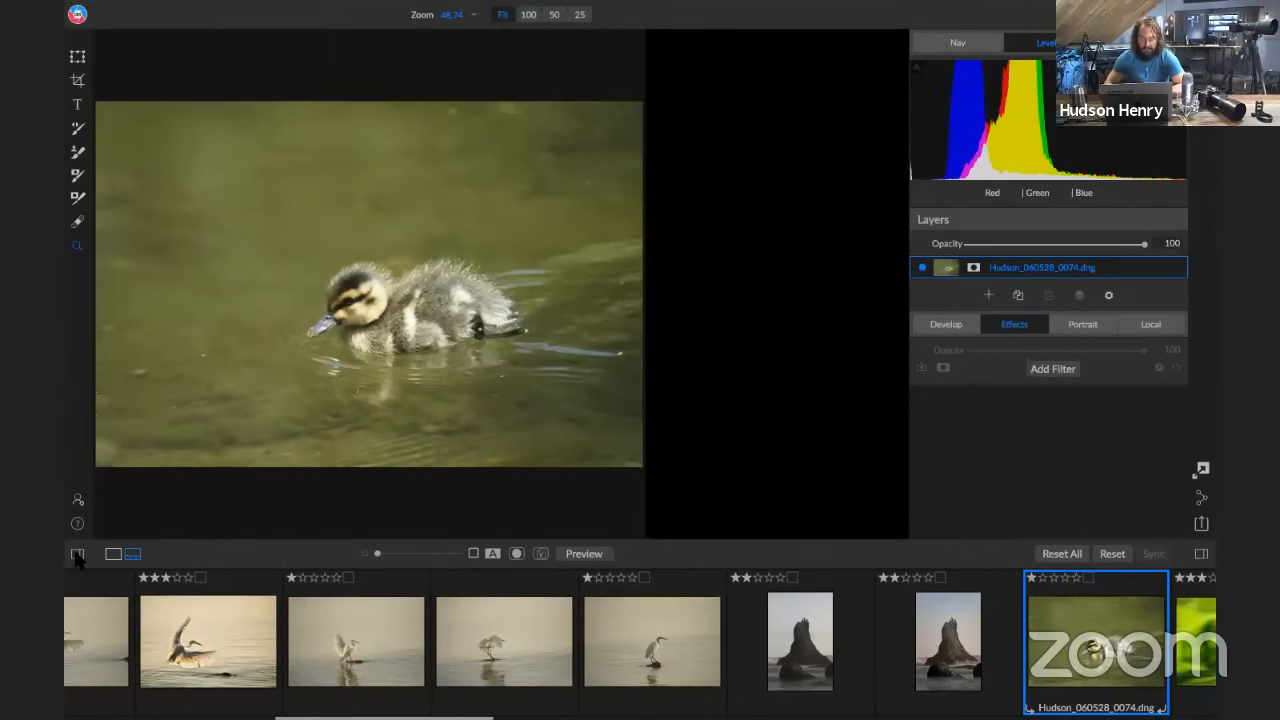
pyautogui.press('e')
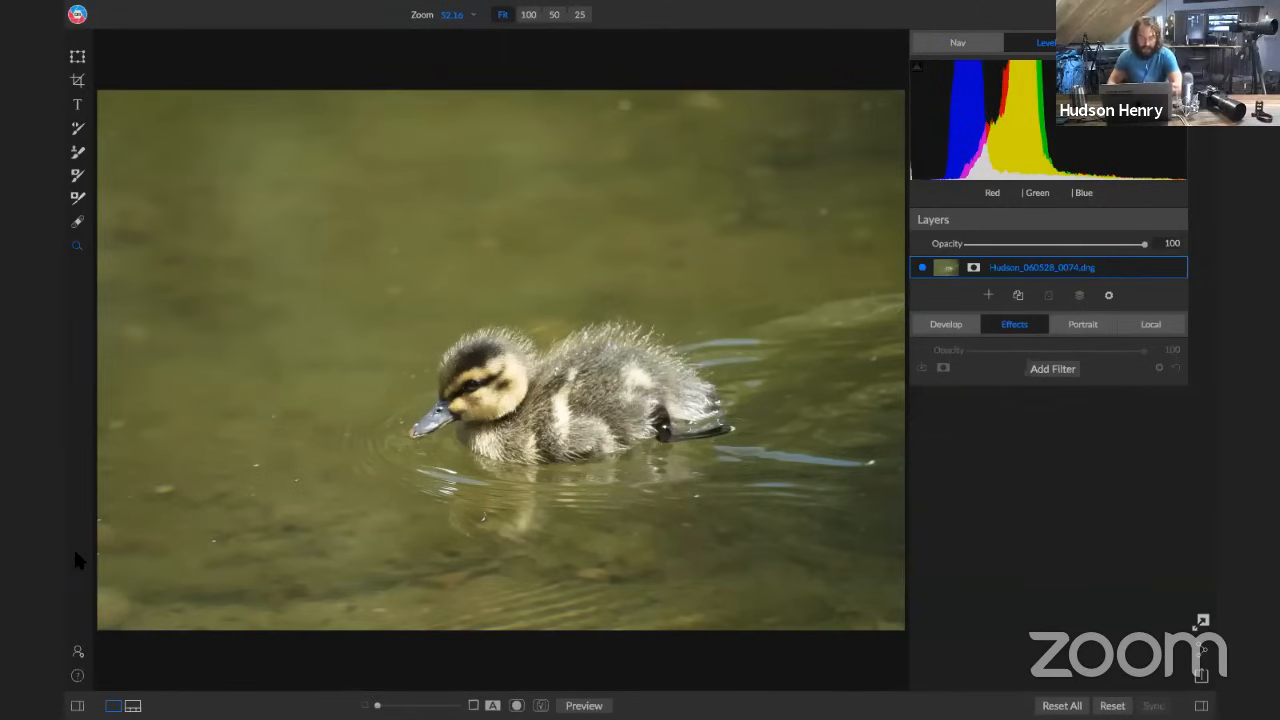
pyautogui.press('n')
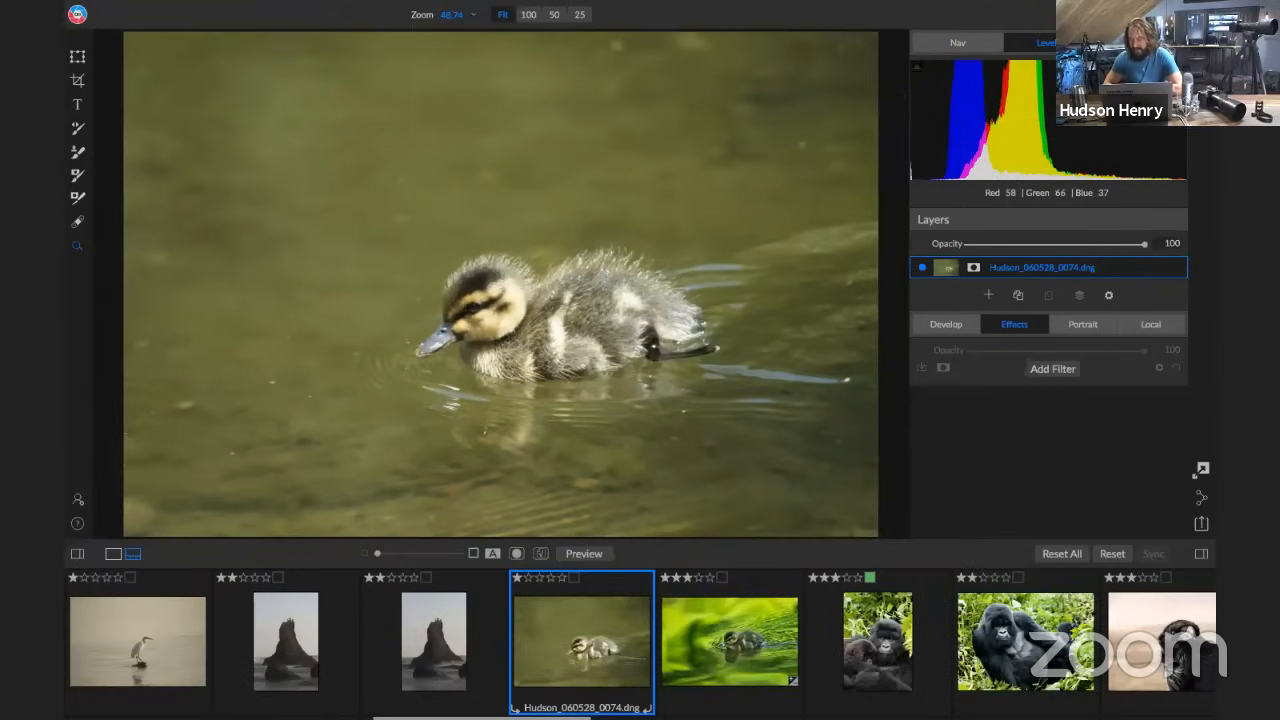
pyautogui.click(1201, 57)
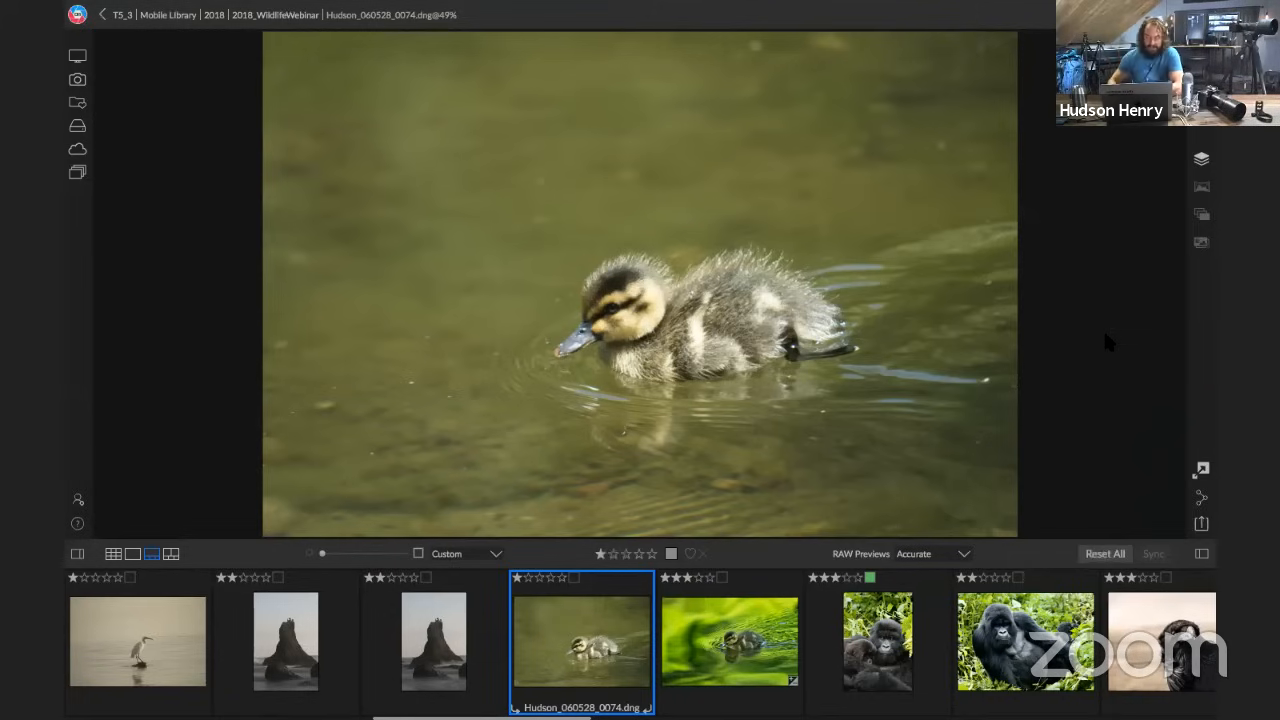
# Compare the unedited duckling photo with the vivid green duckling photo beside it by switching back and forth between them
pyautogui.press('Right')
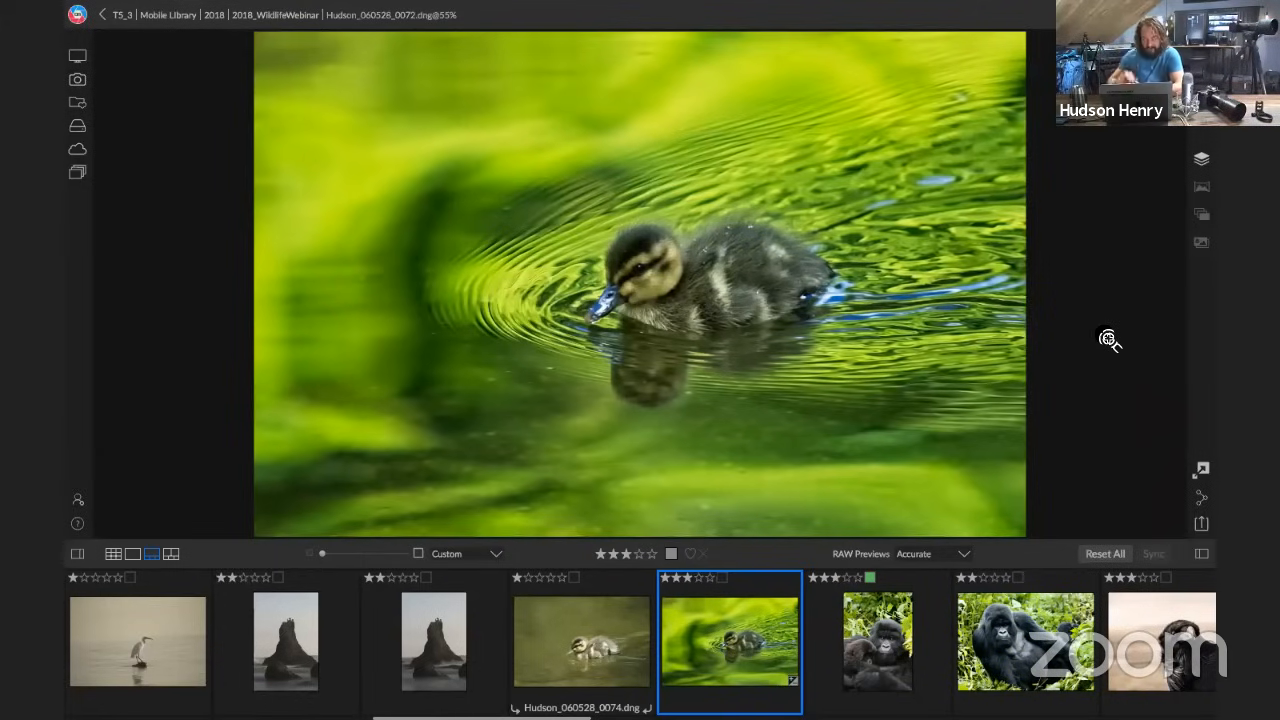
pyautogui.press('Left')
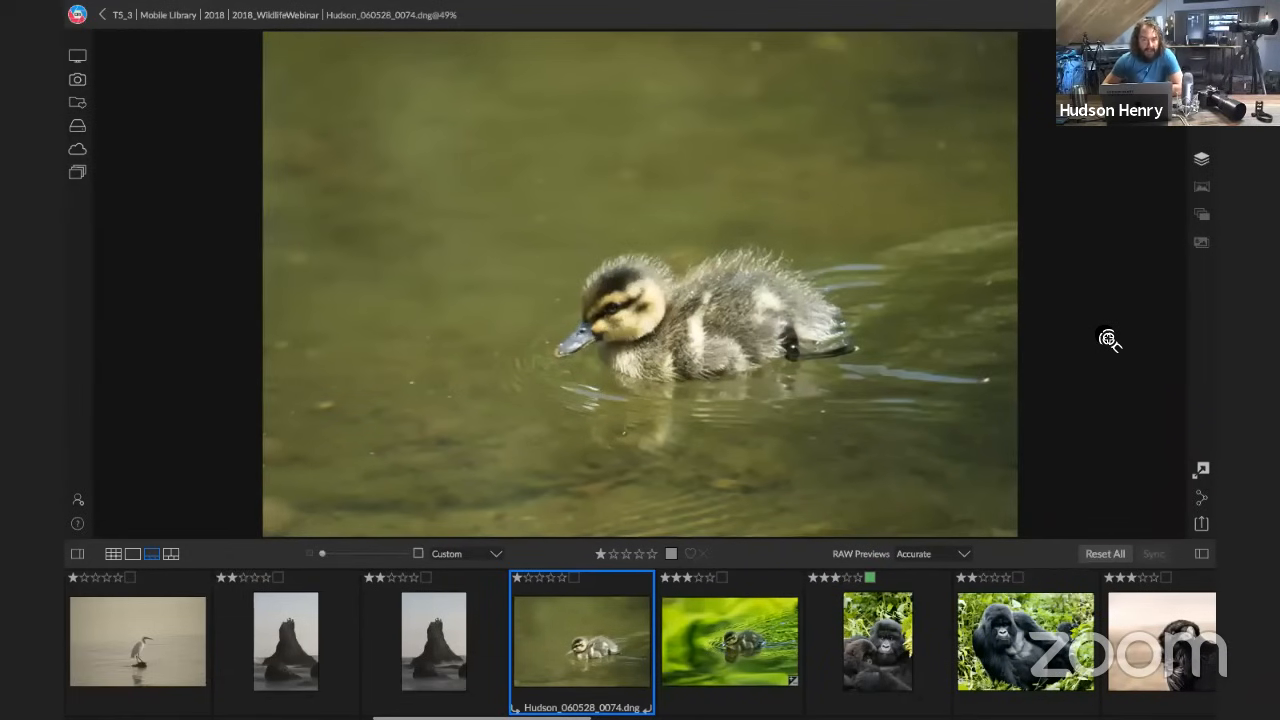
pyautogui.press('Right')
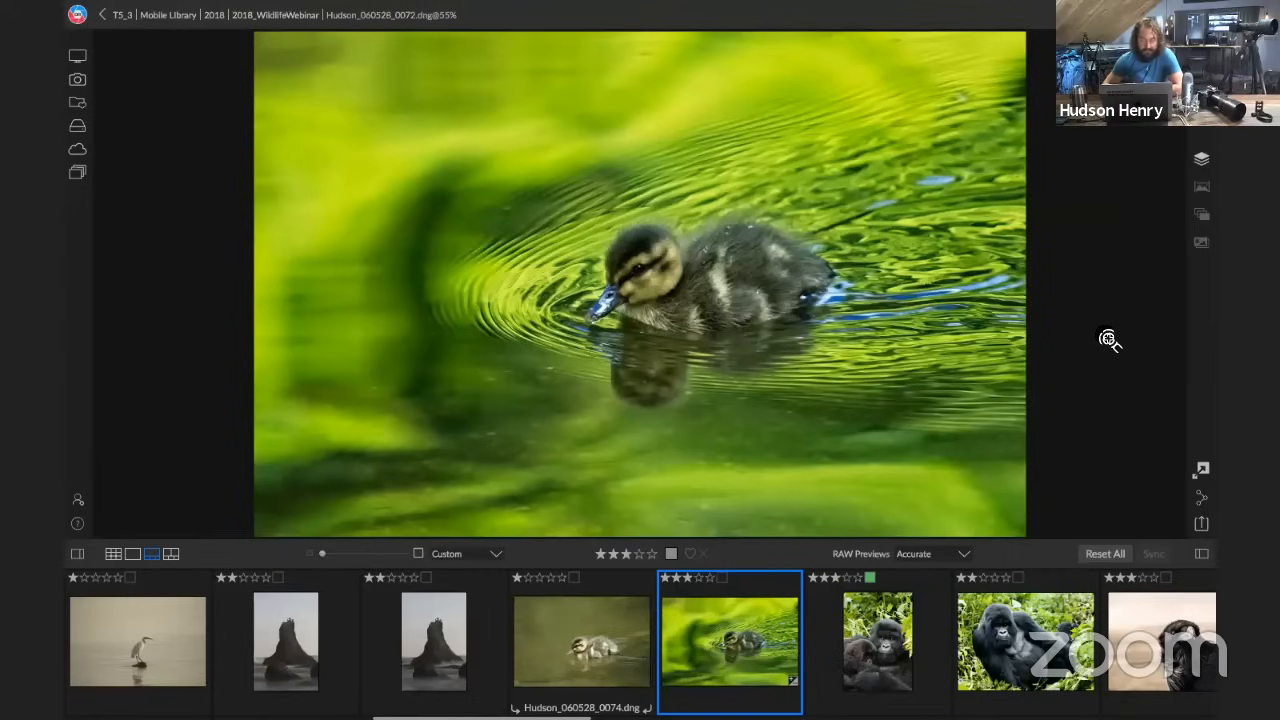
pyautogui.press('Left')
pyautogui.press('Right')
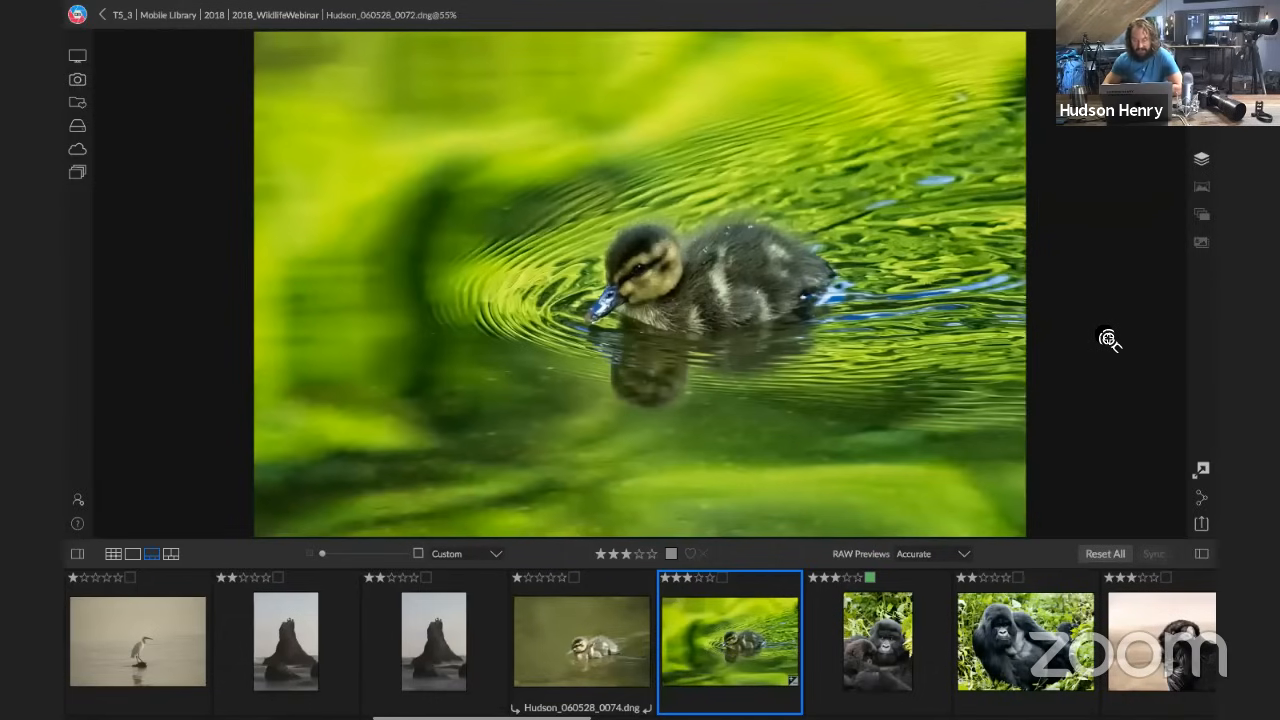
# Look through the following wildlife photos one at a time, from the gorilla portraits to the horse in front of the mountains
pyautogui.press('Right')
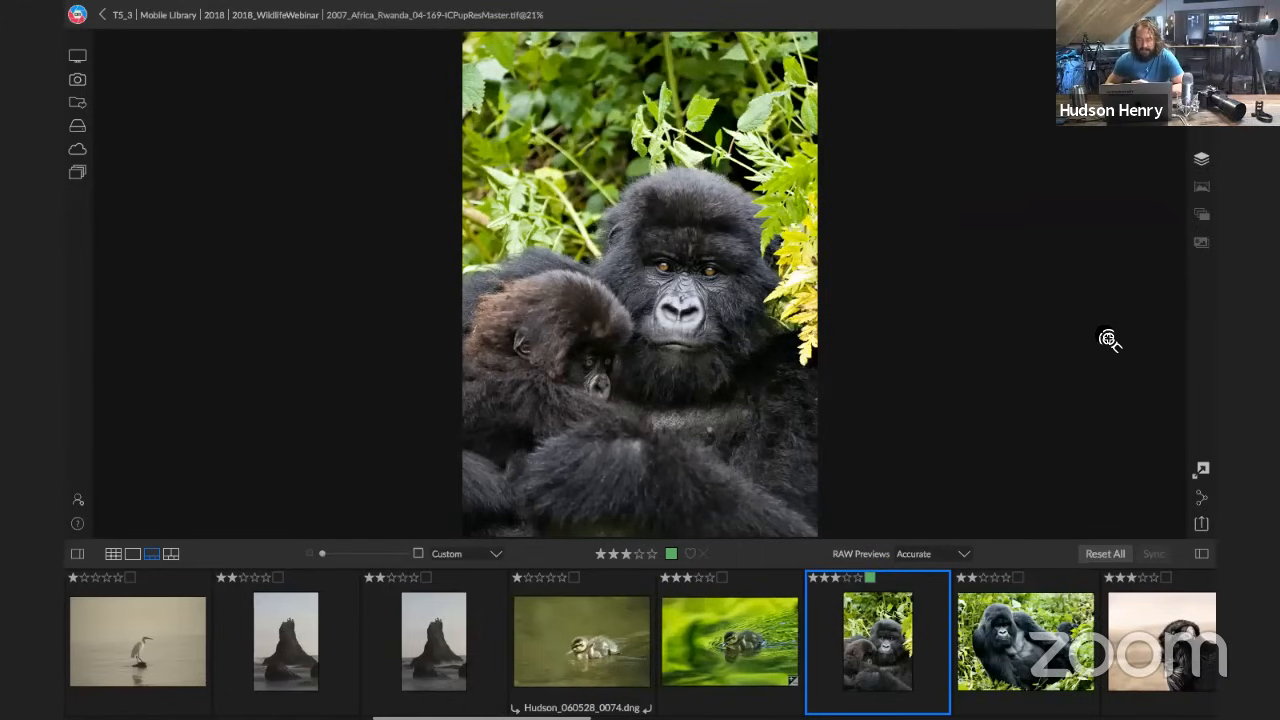
pyautogui.press('Right')
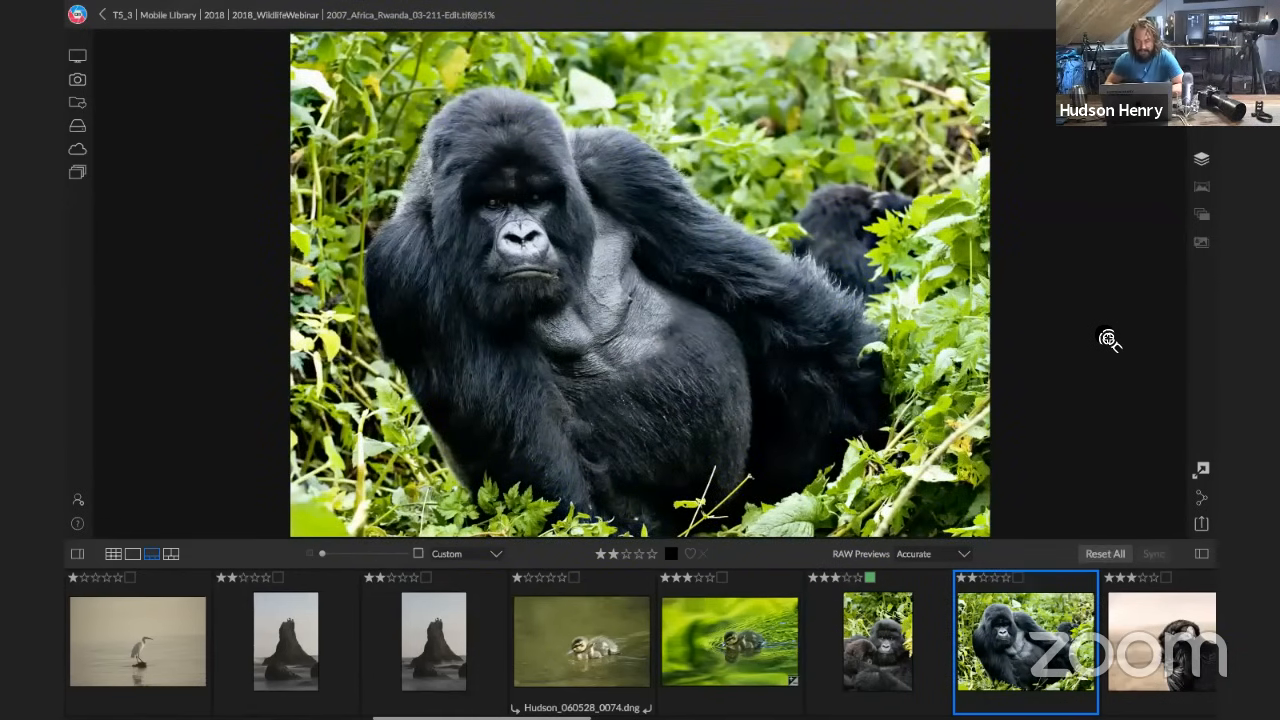
pyautogui.press('Right')
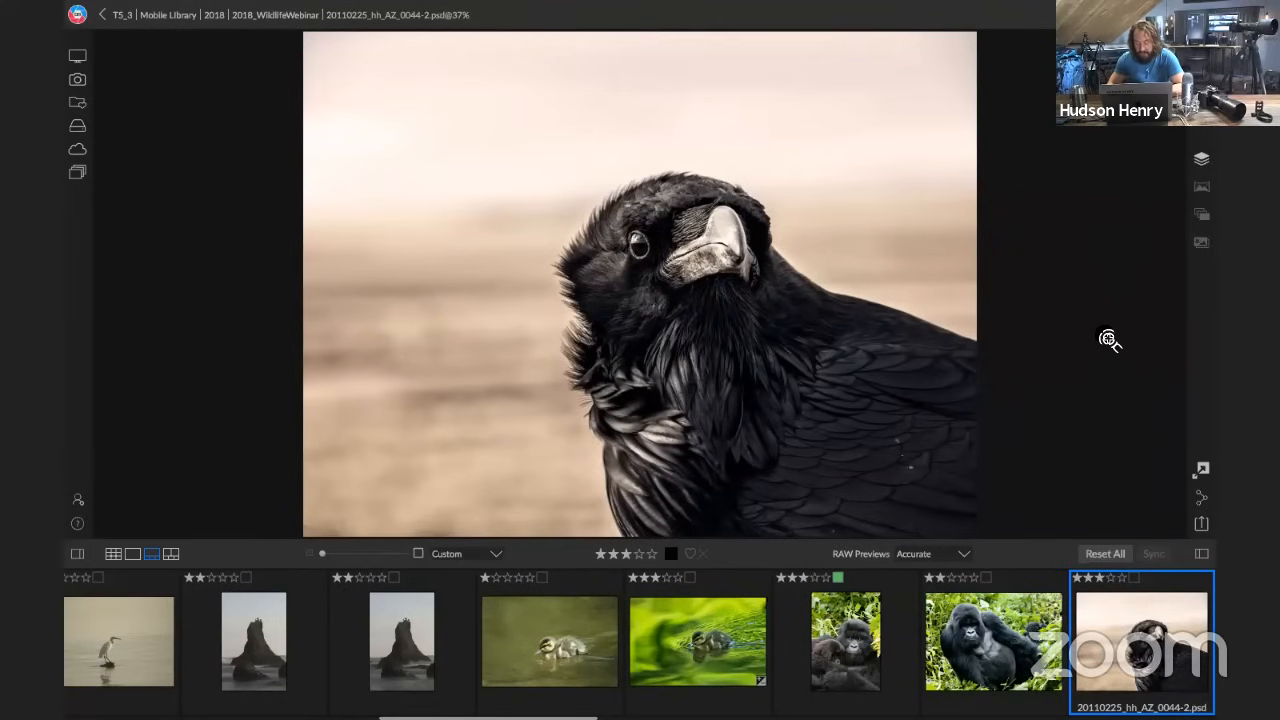
pyautogui.press('Right')
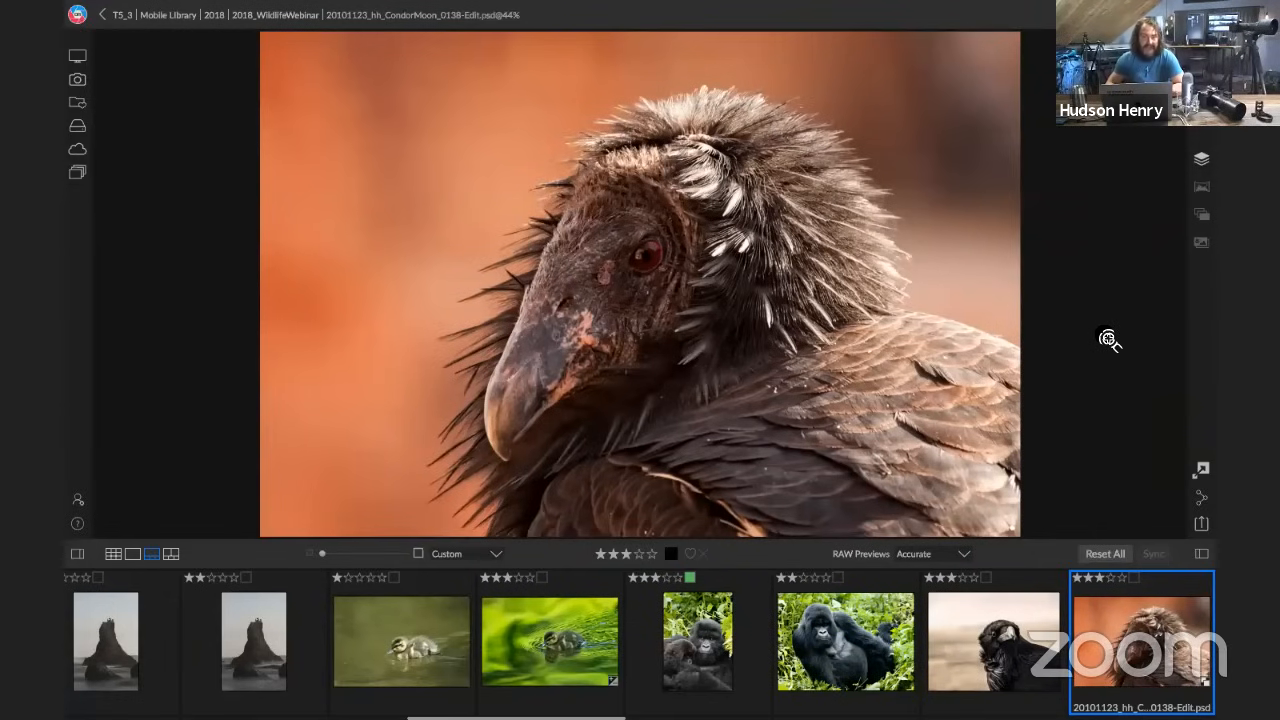
pyautogui.press('Right')
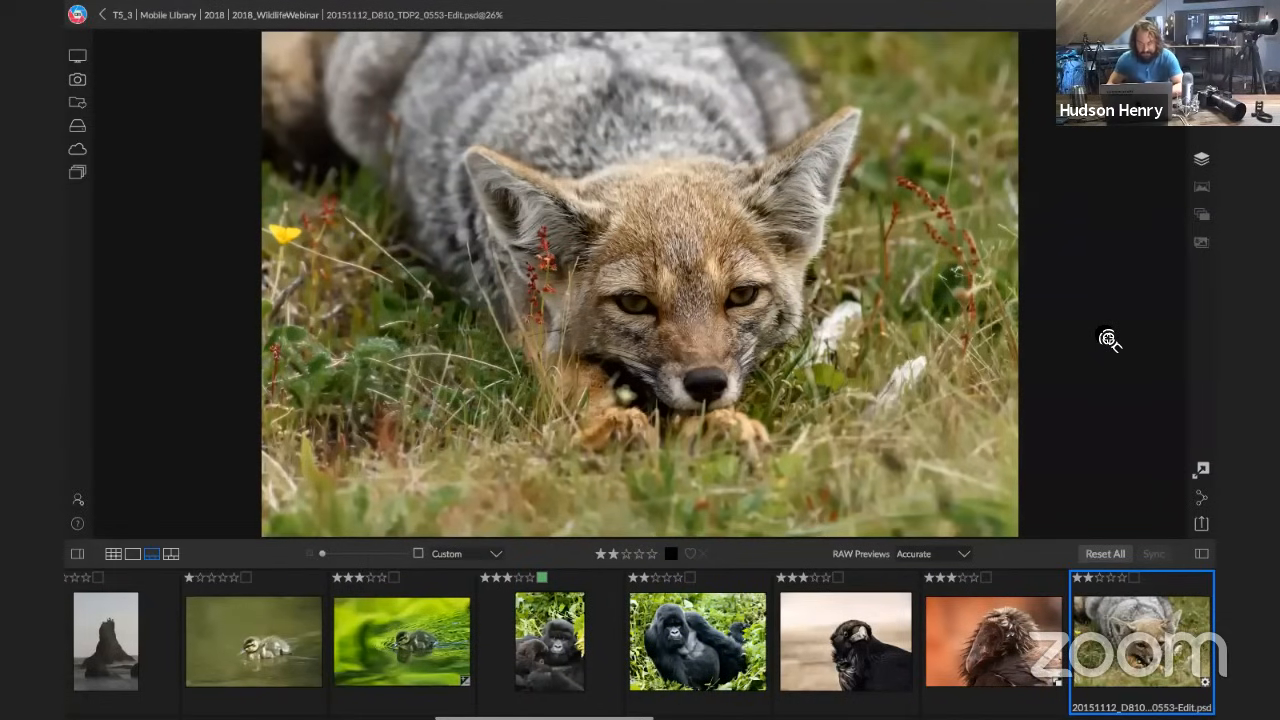
pyautogui.press('Right')
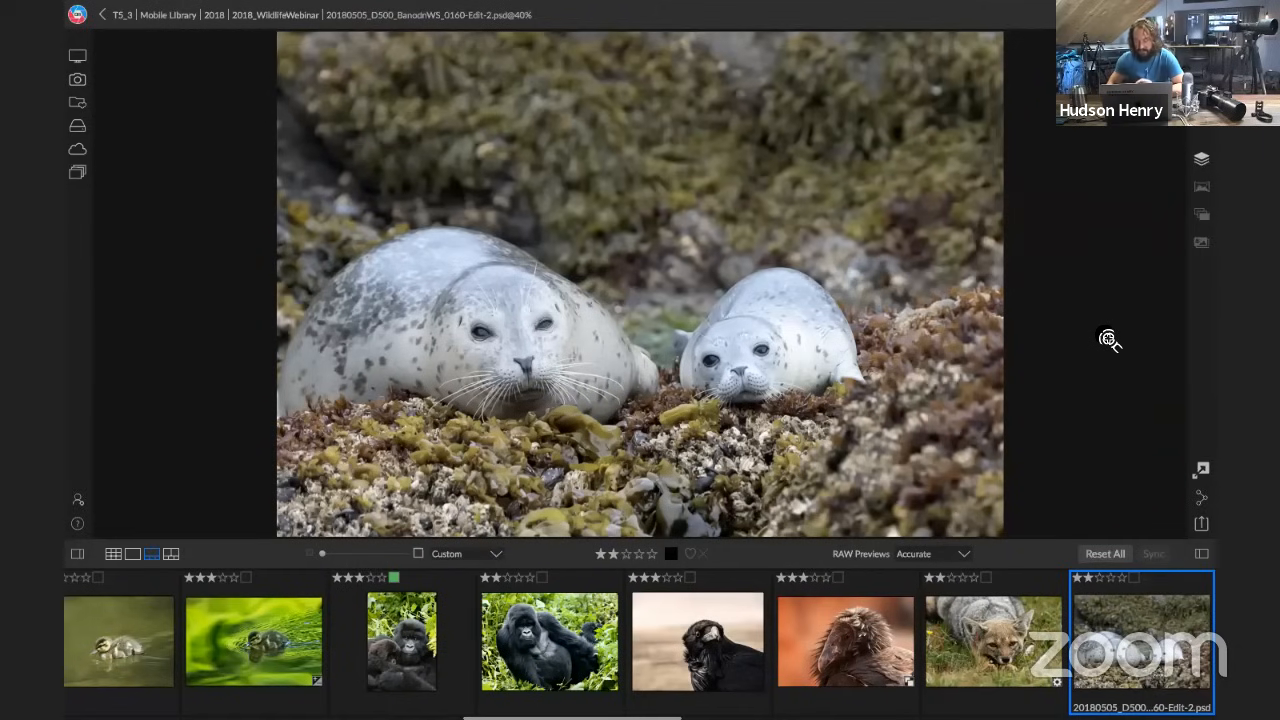
pyautogui.press('Right')
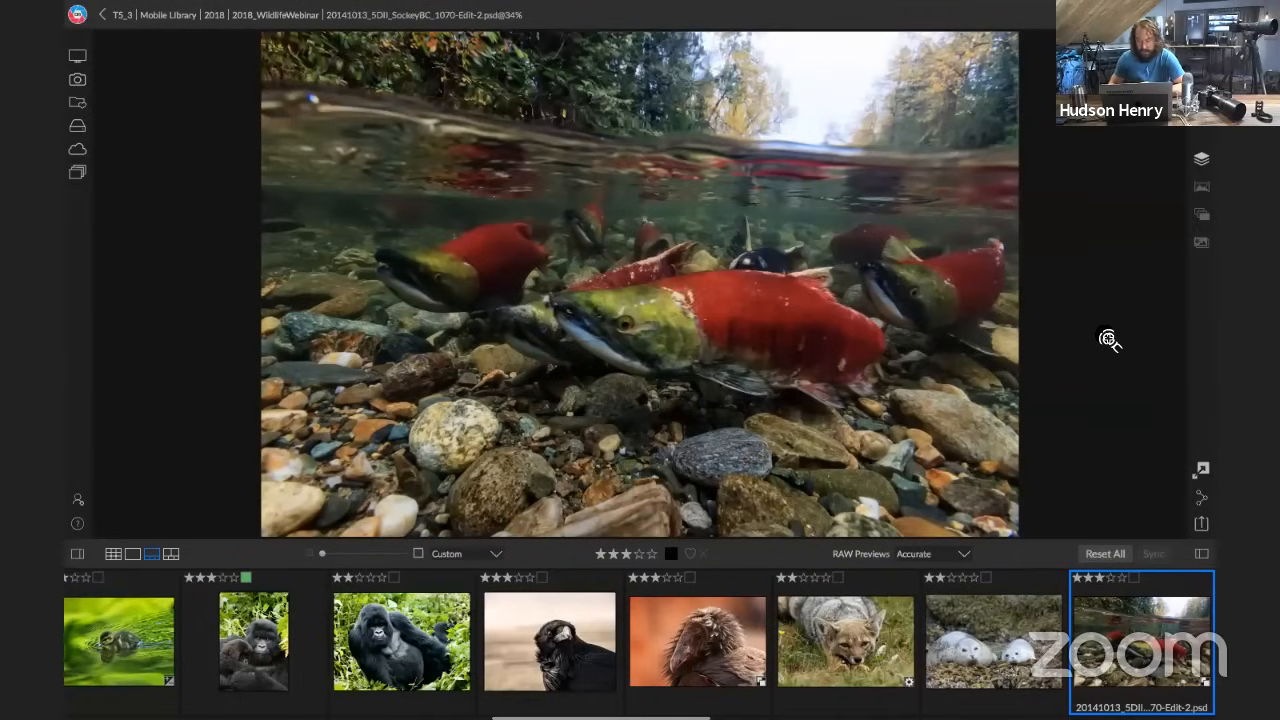
pyautogui.press('Right')
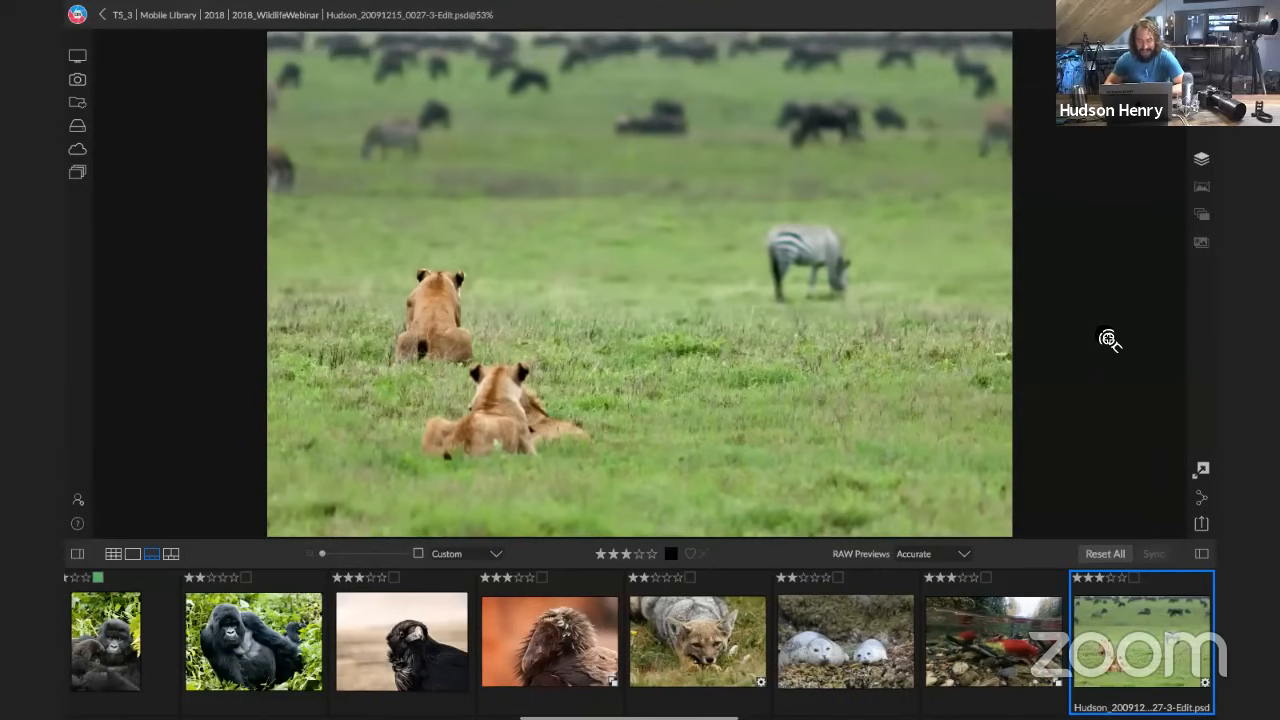
pyautogui.press('Right')
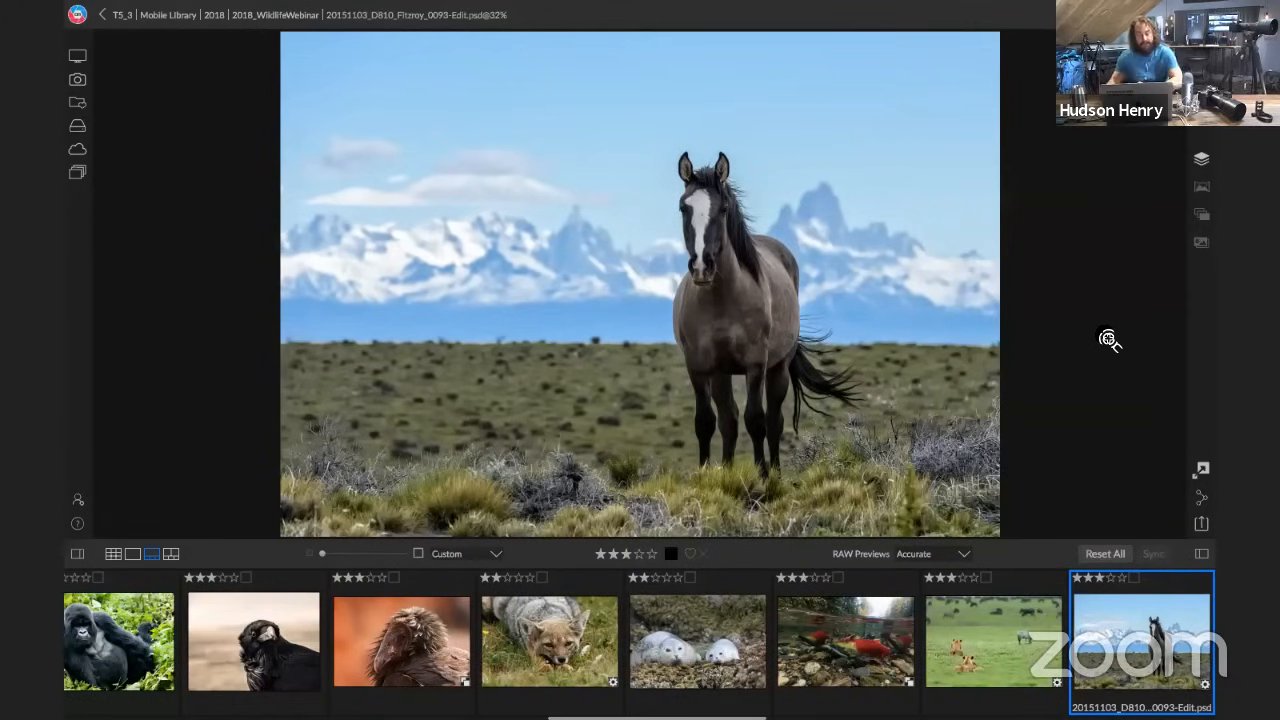
# Look through the following wildlife photos one at a time, from the guanaco below the snowy peak to the owl in flight
pyautogui.press('Right')
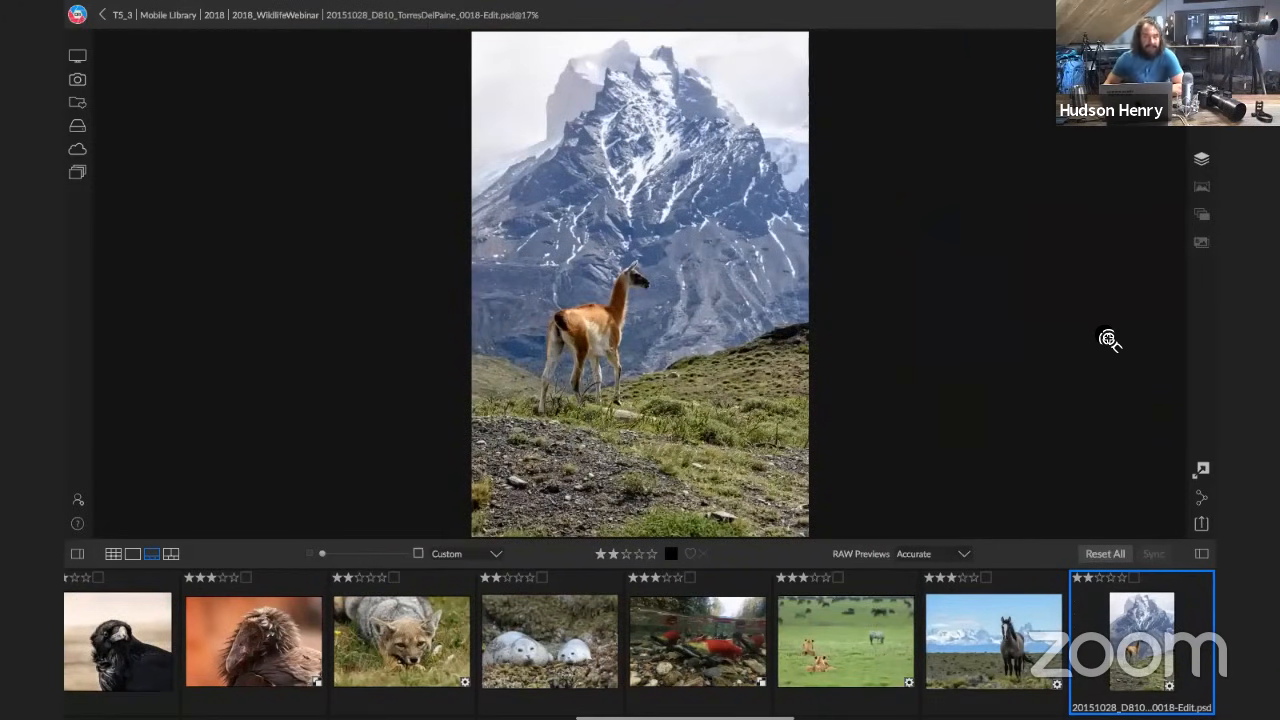
pyautogui.press('Right')
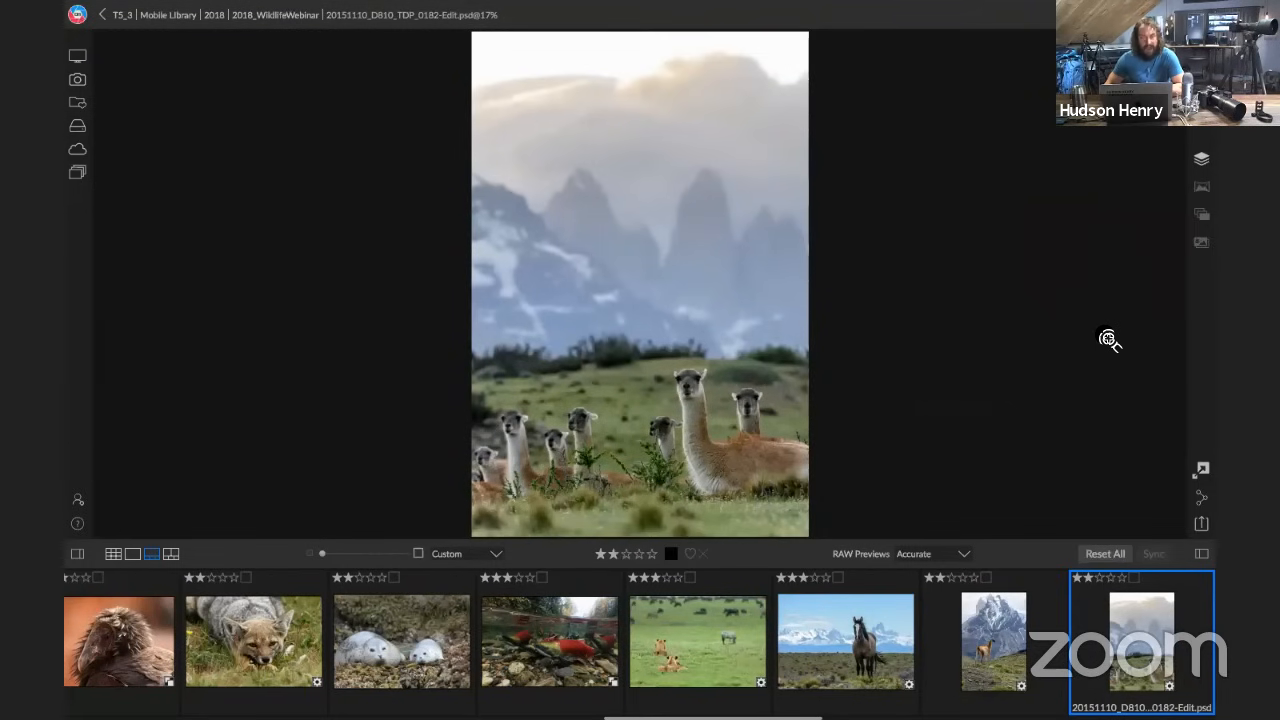
pyautogui.press('Right')
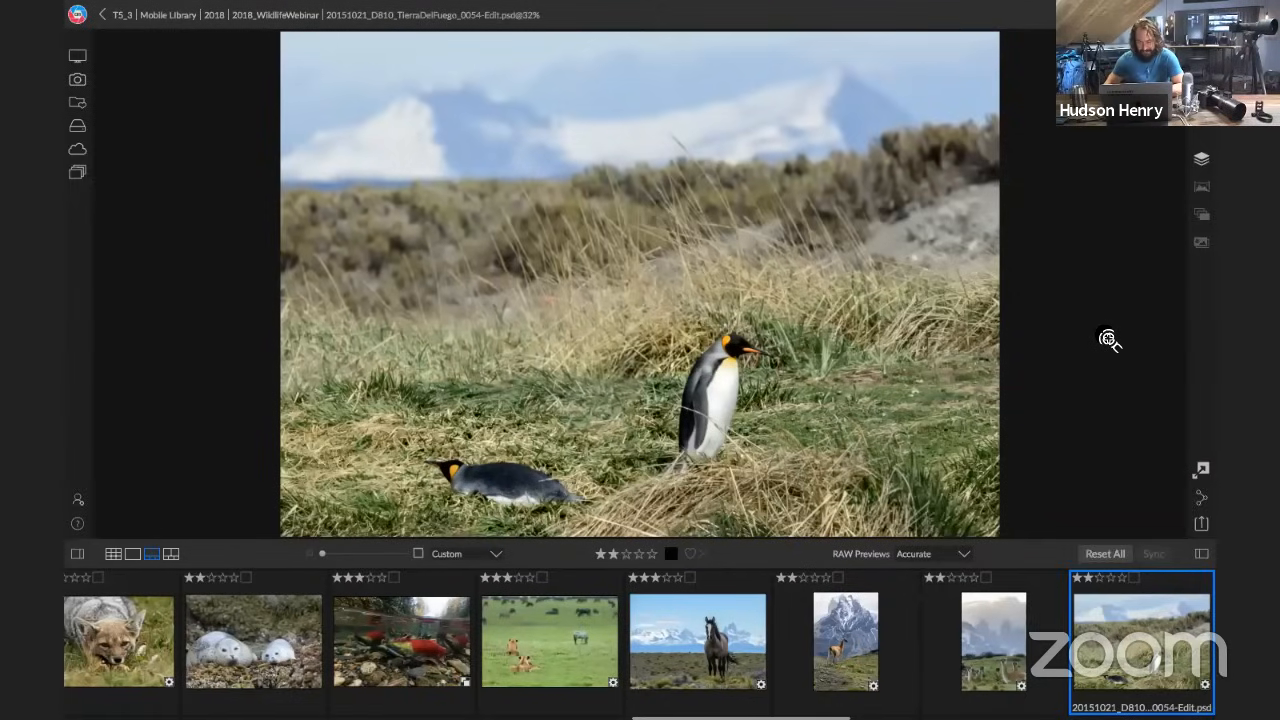
pyautogui.press('Right')
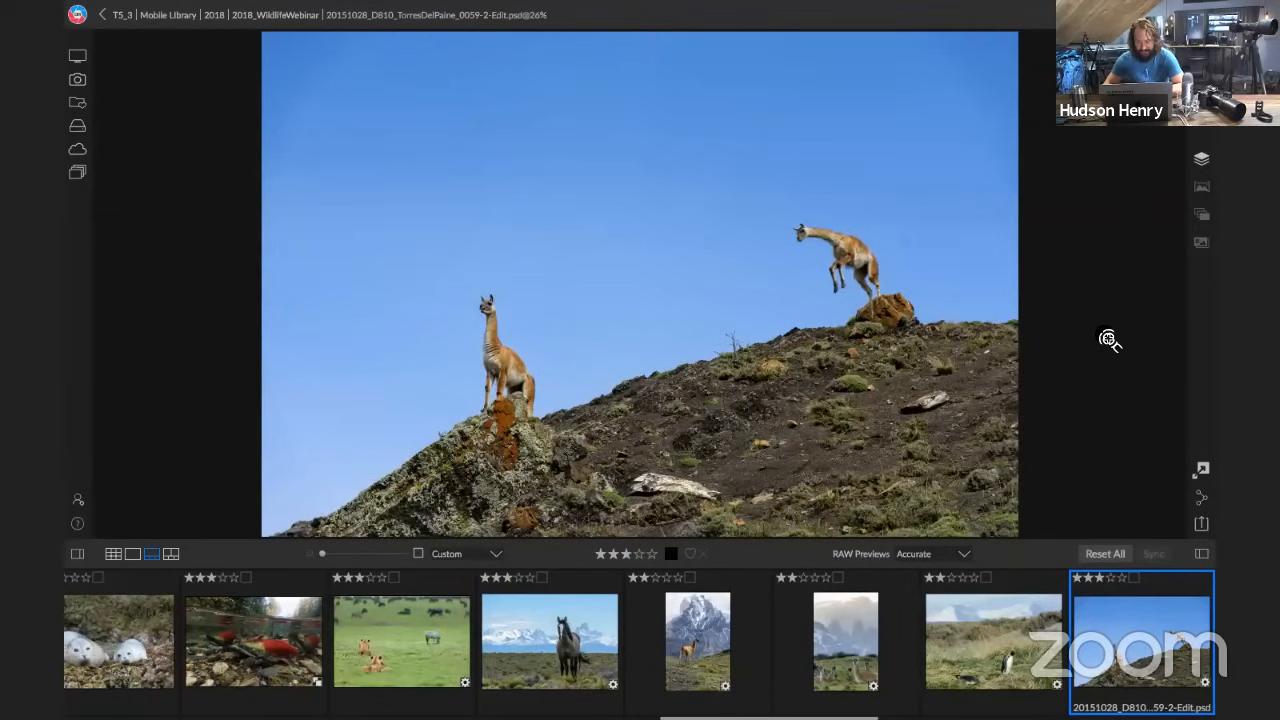
pyautogui.press('Right')
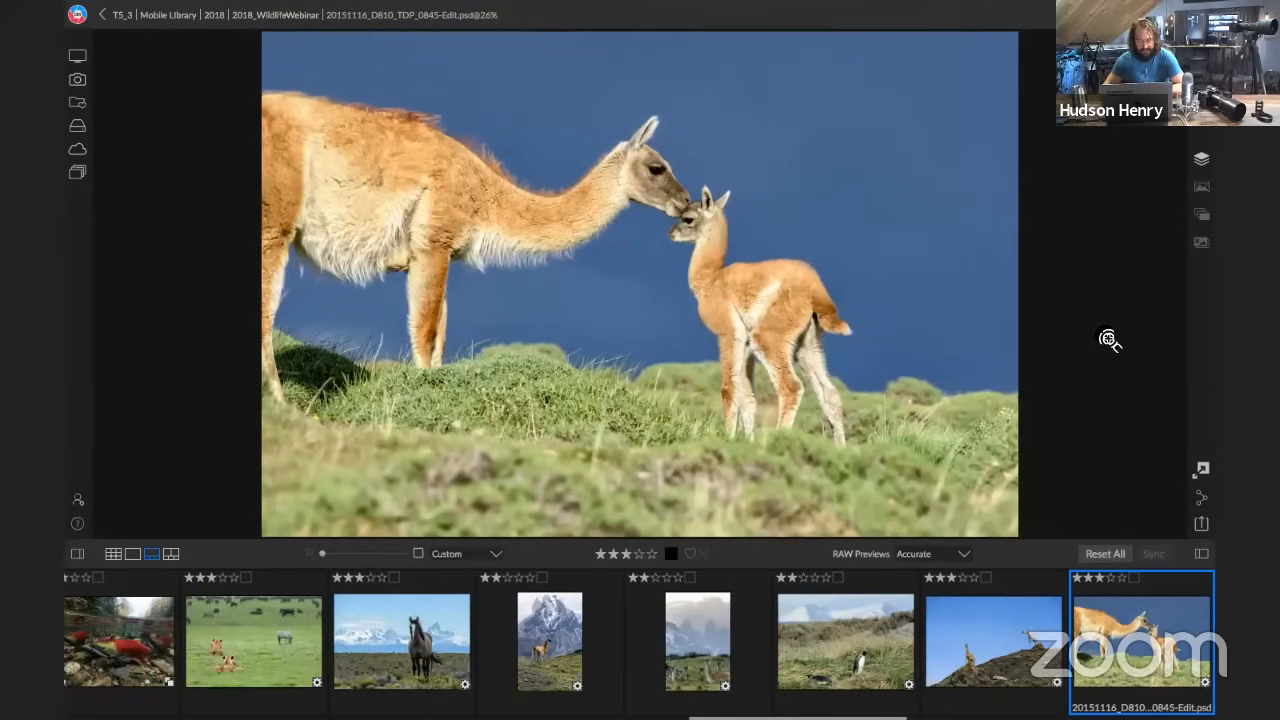
pyautogui.press('Right')
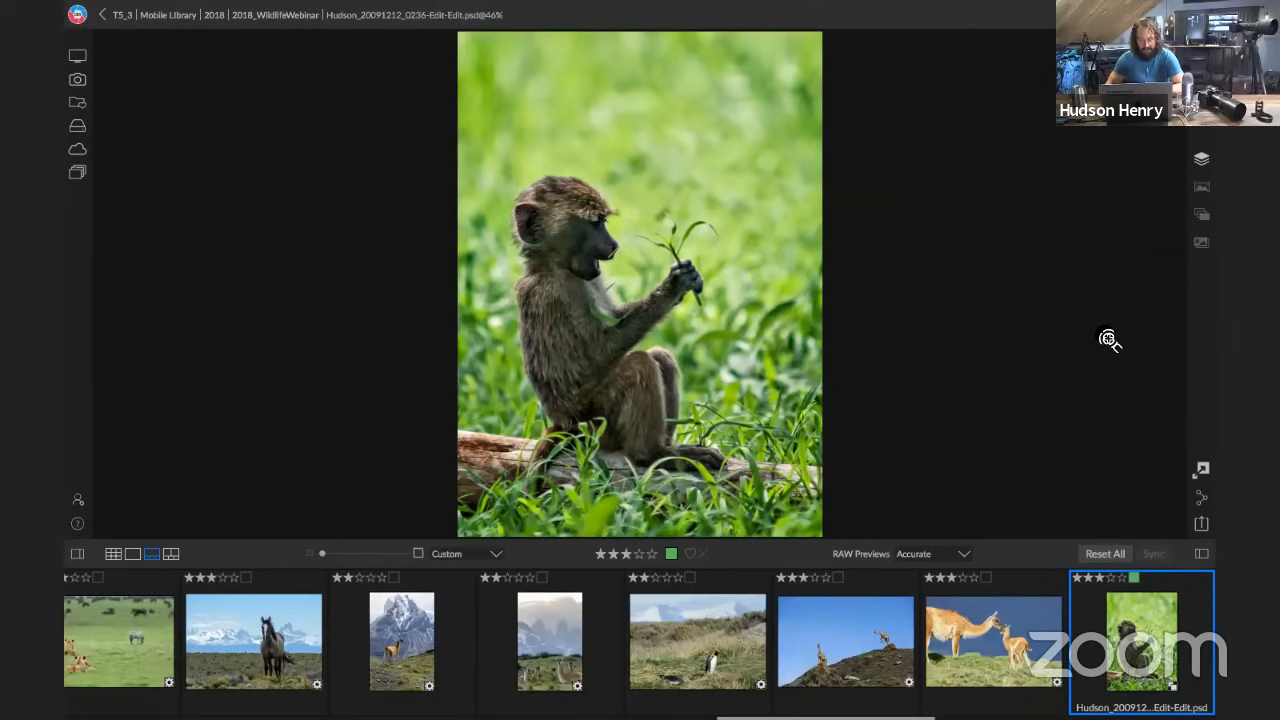
pyautogui.press('Right')
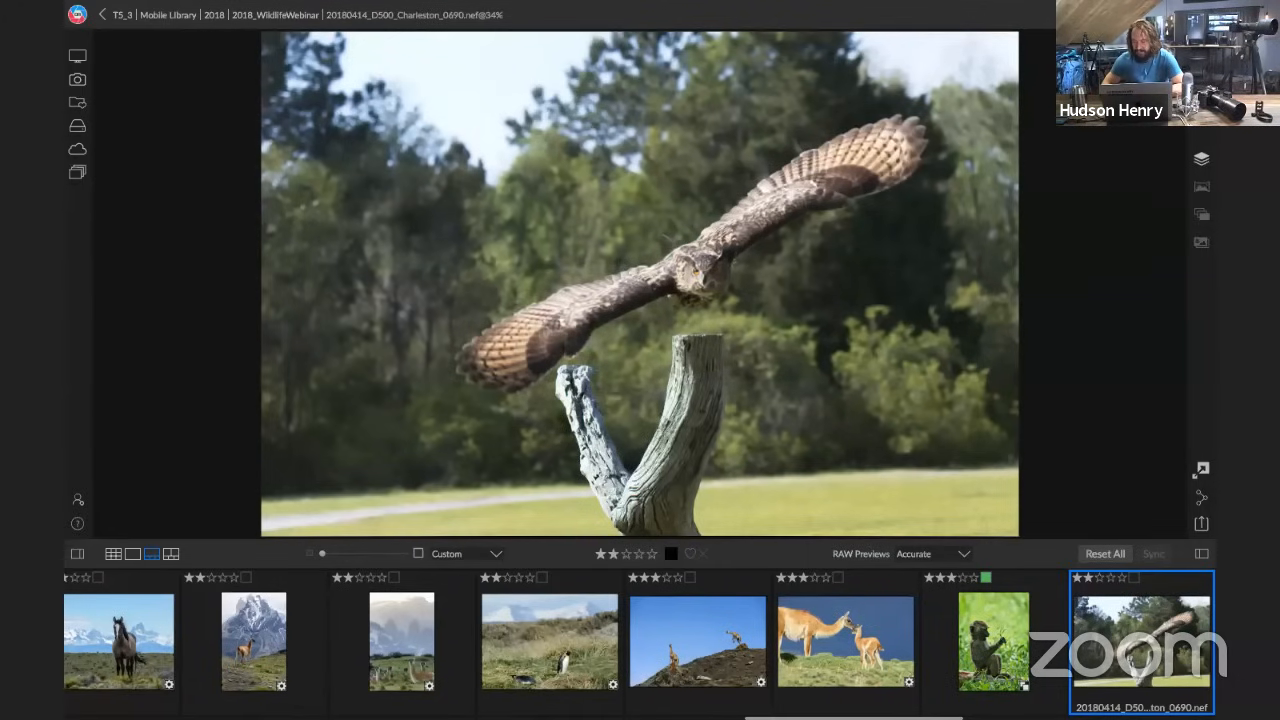
# Open the flying owl photo for editing, level it along the grass line and crop it closely around the owl to about 3770 × 2357 pixels
pyautogui.click(1201, 98)
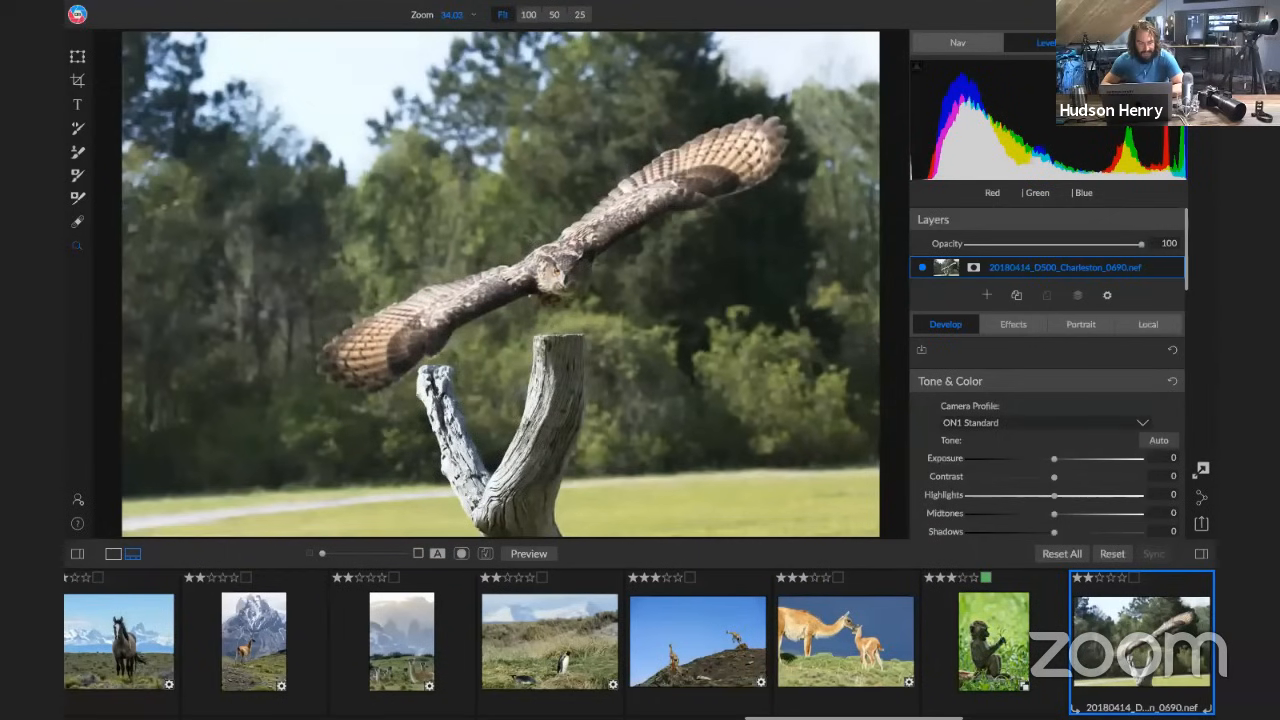
pyautogui.click(77, 80)
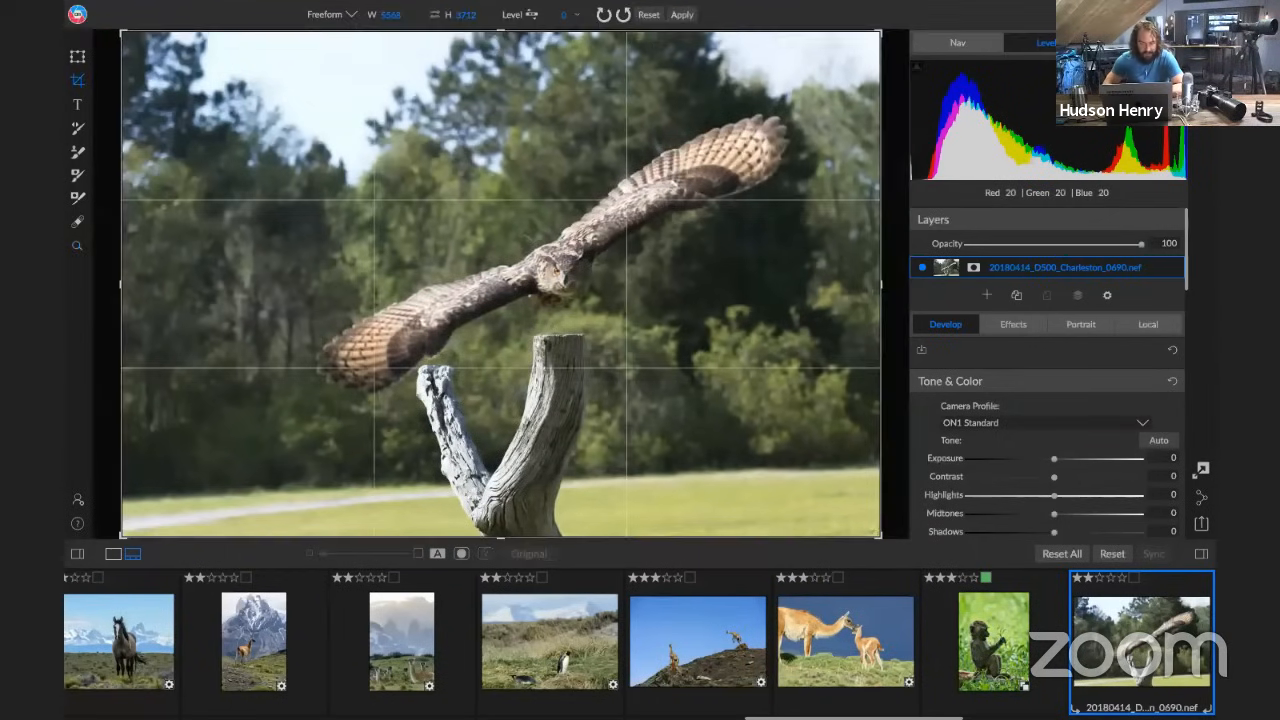
pyautogui.moveTo(393, 485); pyautogui.dragTo(692, 470)
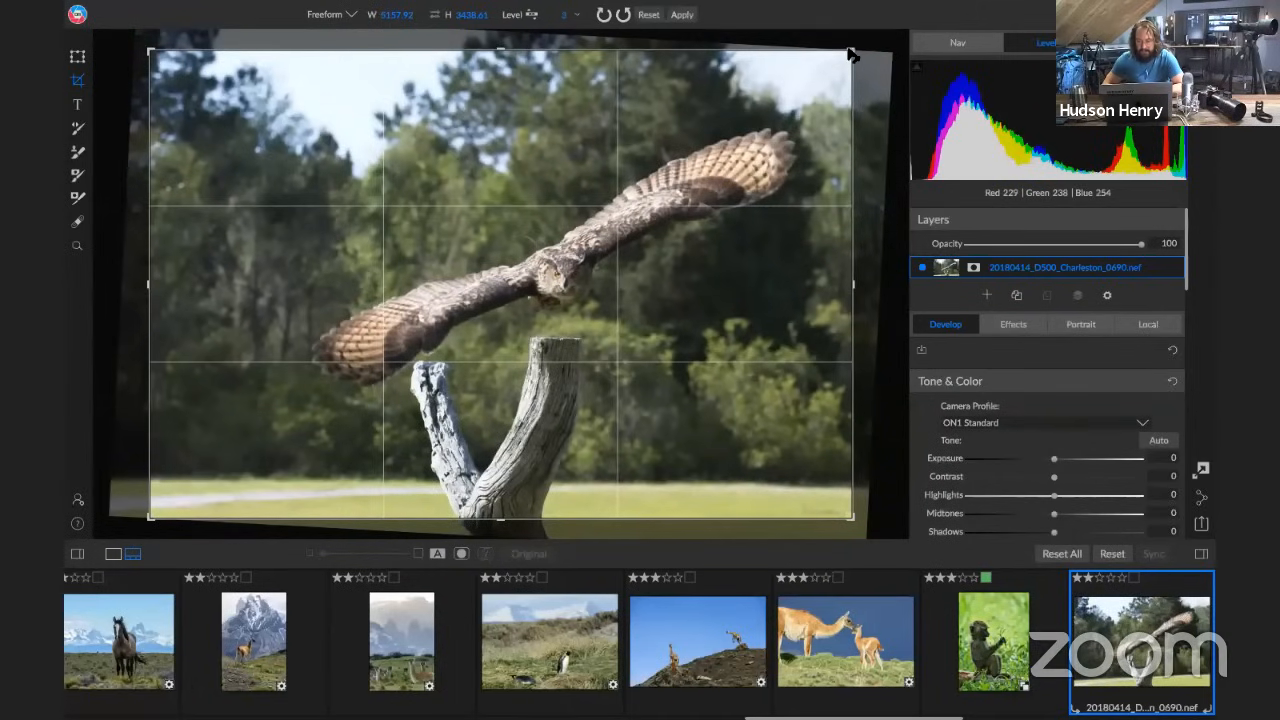
pyautogui.moveTo(845, 65); pyautogui.dragTo(834, 86)
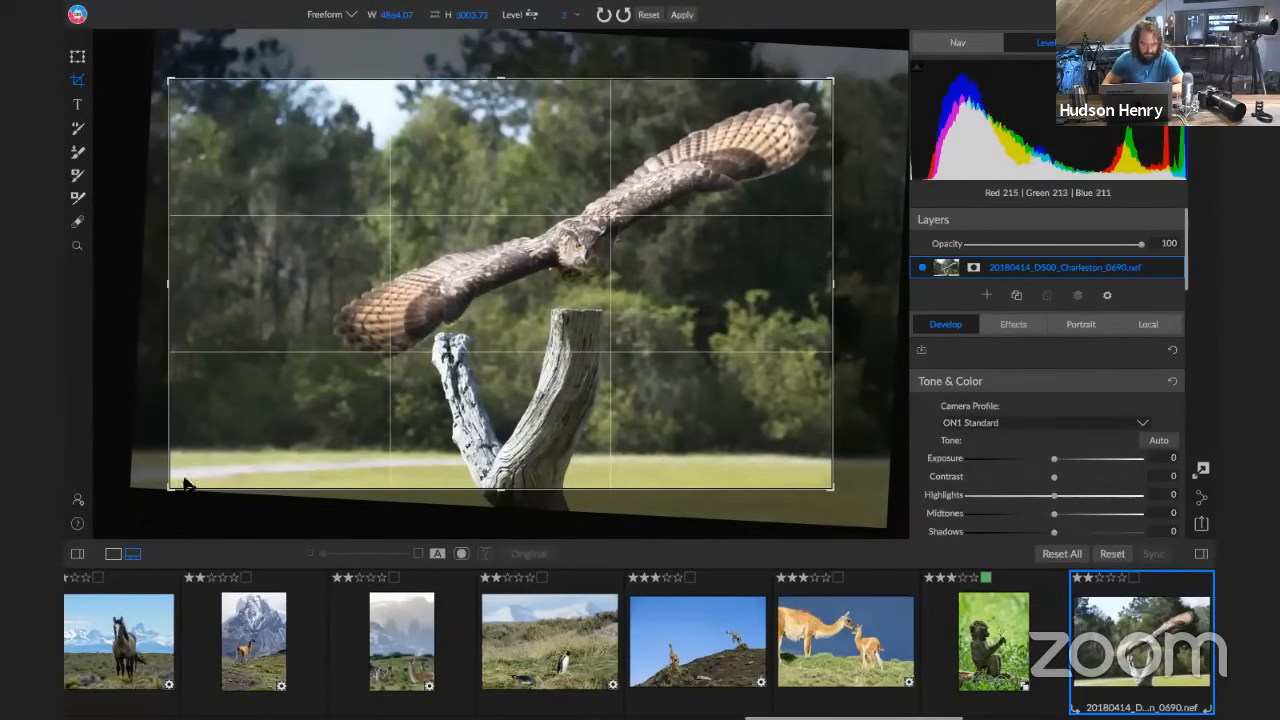
pyautogui.moveTo(184, 484); pyautogui.dragTo(246, 450)
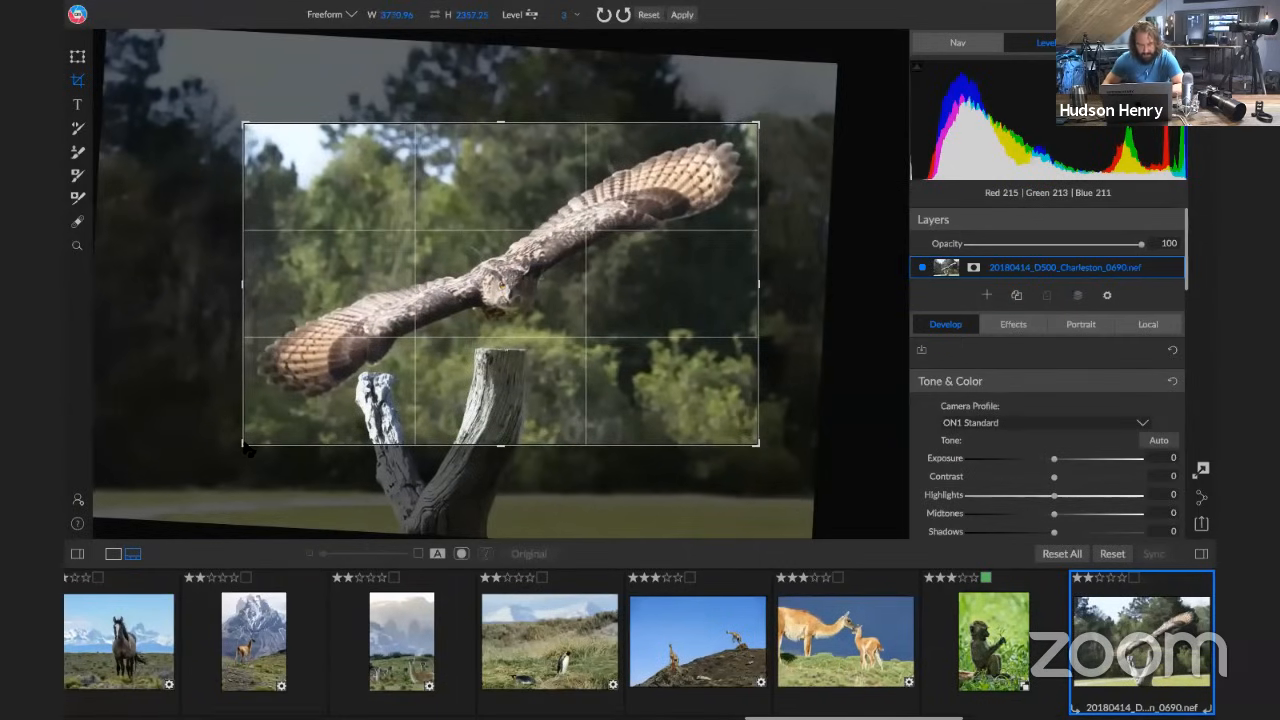
pyautogui.press('z')
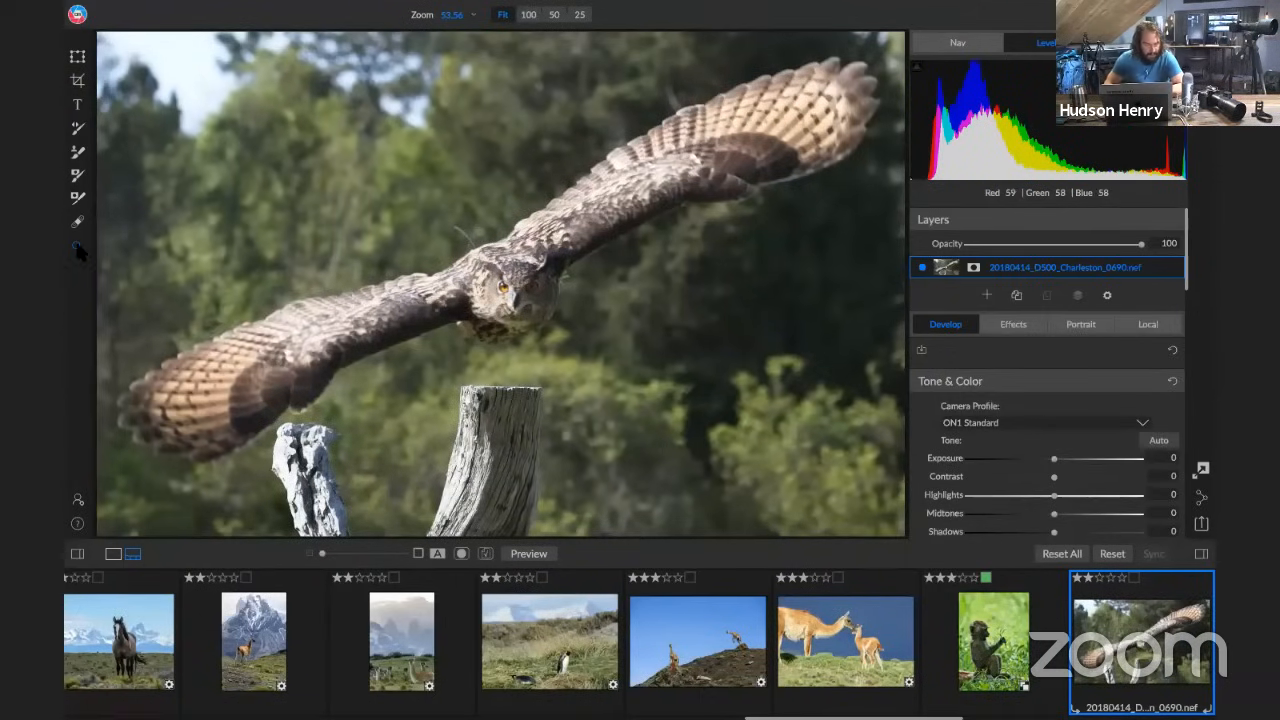
# Remove the forked tree stump below the owl with the Perfect Eraser at brush size 400
pyautogui.click(79, 224)
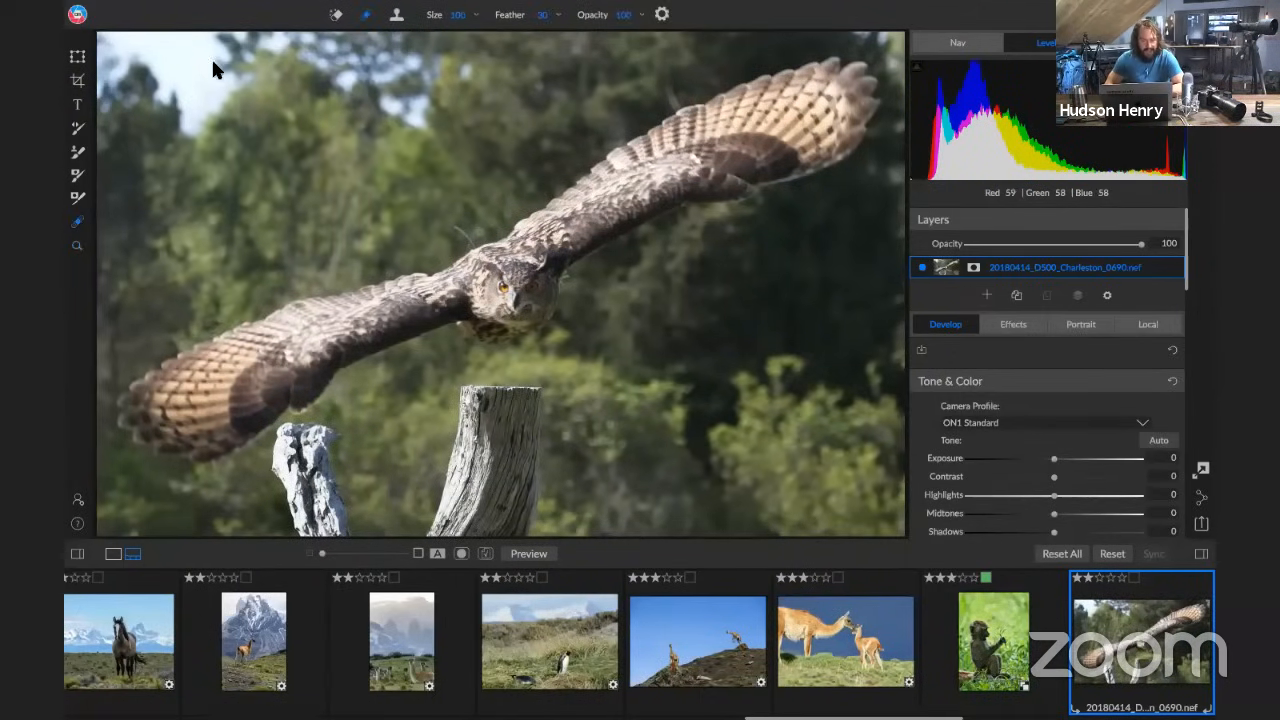
pyautogui.click(336, 15)
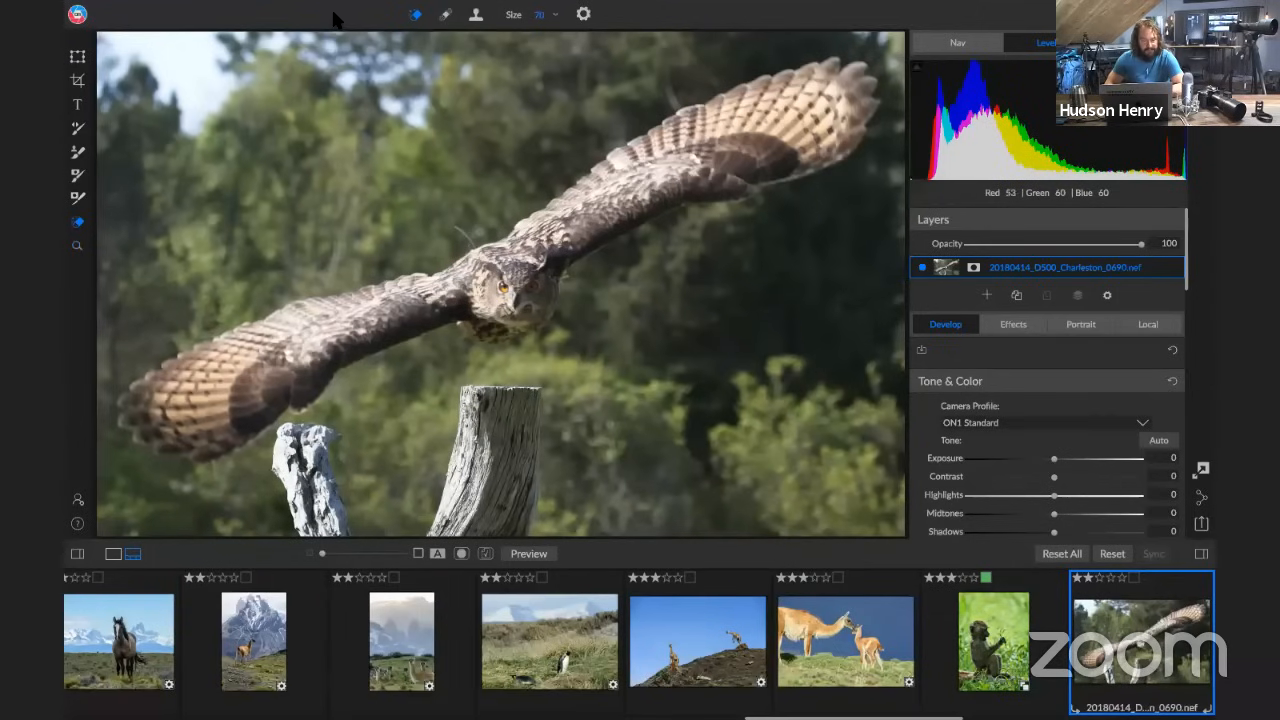
pyautogui.press(']')
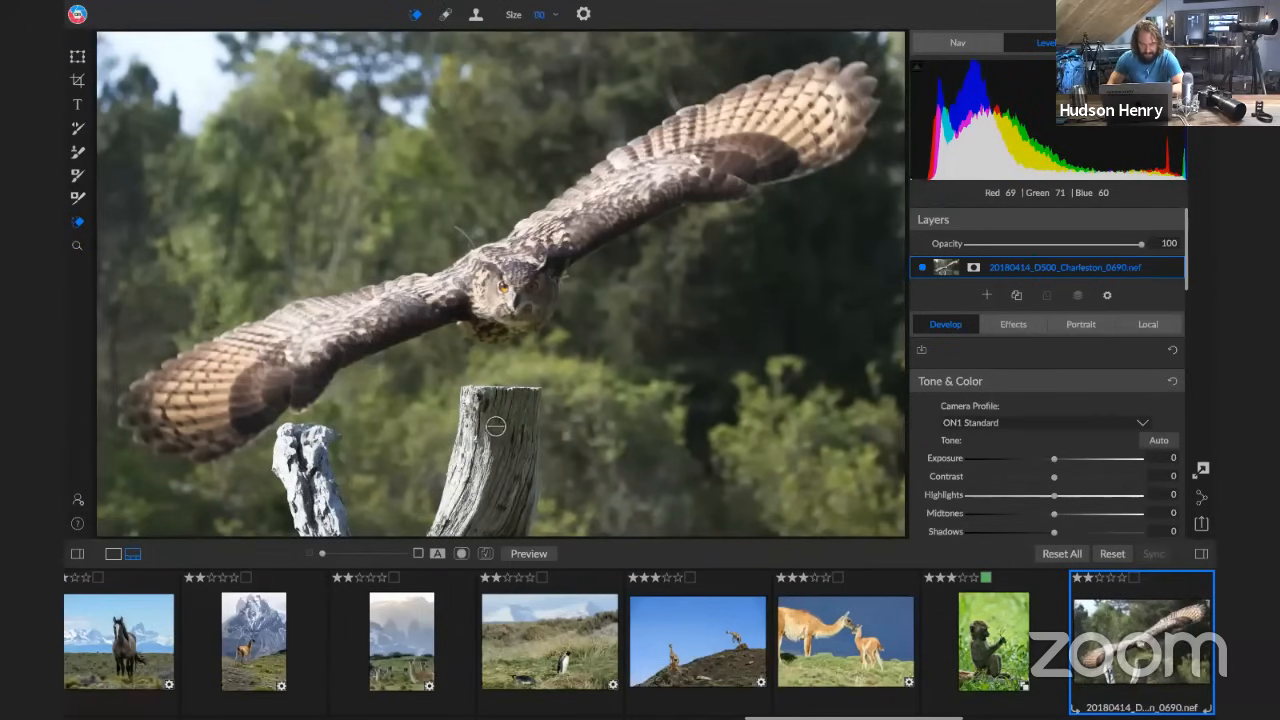
pyautogui.press(']')
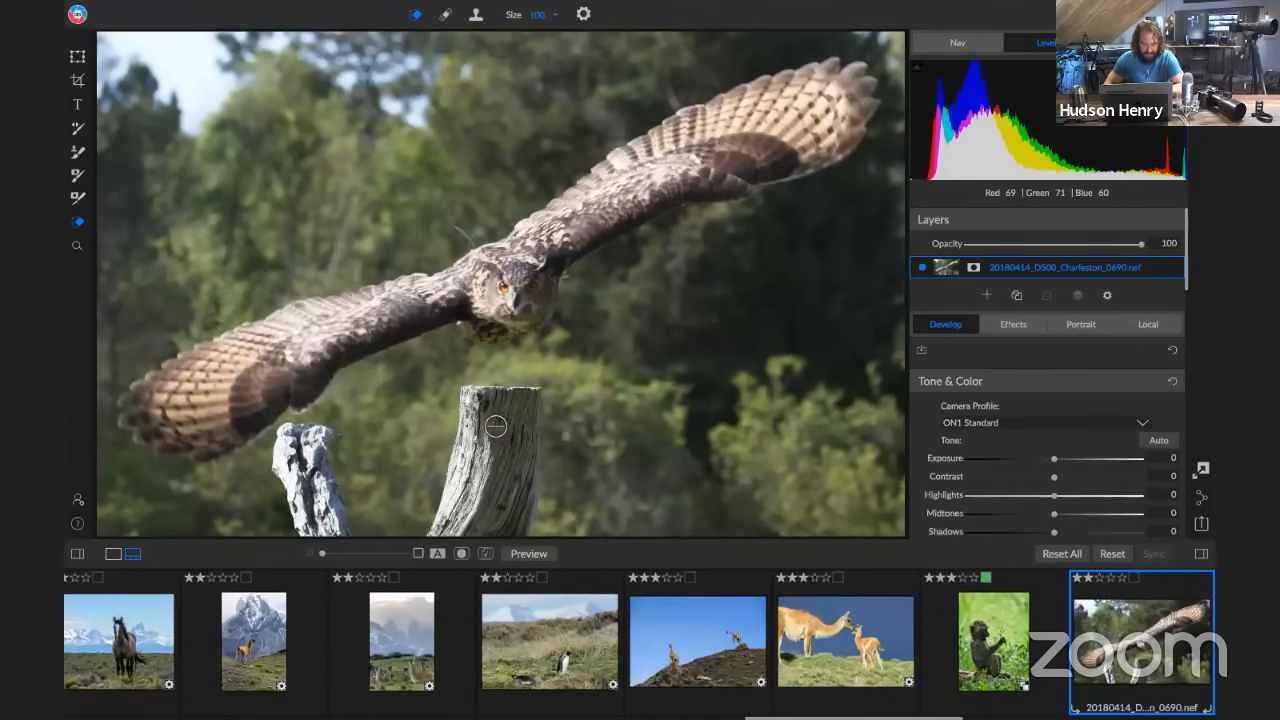
pyautogui.press(']')
pyautogui.press(']')
pyautogui.press(']')
pyautogui.press(']')
pyautogui.press(']')
pyautogui.press(']')
pyautogui.moveTo(497, 427)
pyautogui.mouseDown()
pyautogui.moveTo(485, 412)
pyautogui.moveTo(500, 410)
pyautogui.moveTo(497, 507)
pyautogui.moveTo(440, 503)
pyautogui.moveTo(440, 465)
pyautogui.moveTo(410, 523)
pyautogui.moveTo(314, 505)
pyautogui.moveTo(306, 458)
pyautogui.mouseUp()
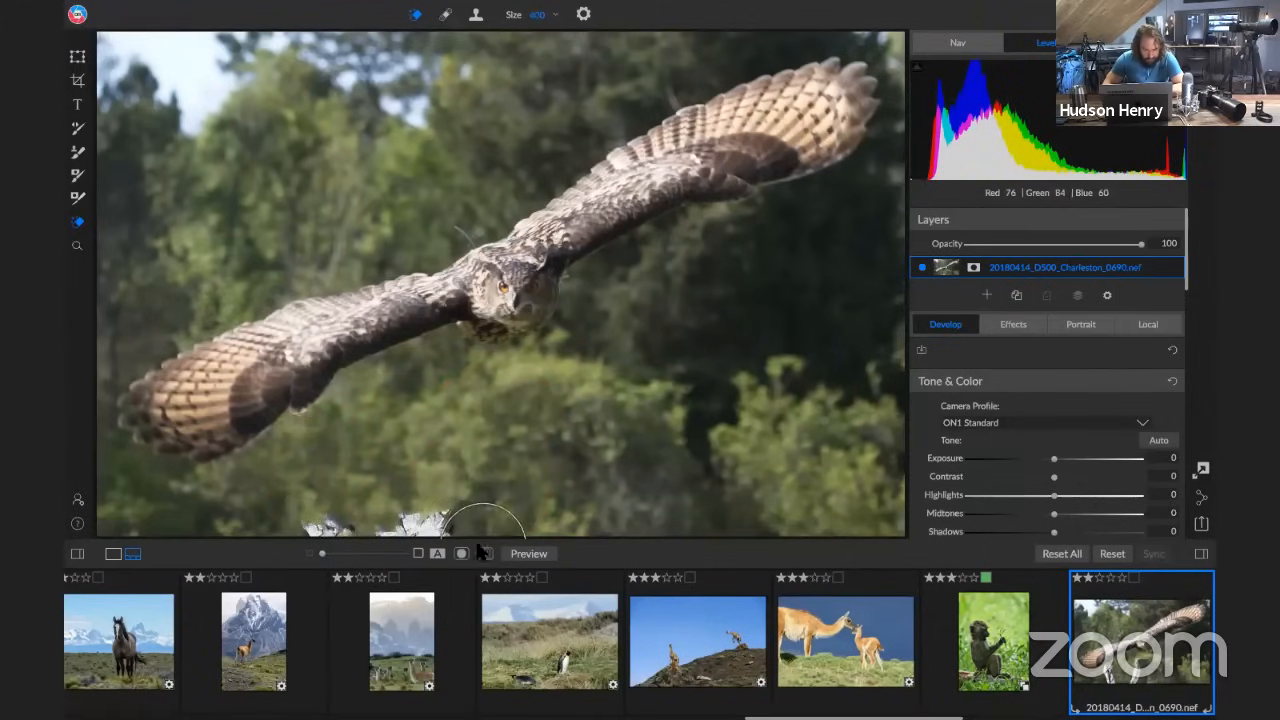
pyautogui.moveTo(464, 528); pyautogui.dragTo(334, 528)
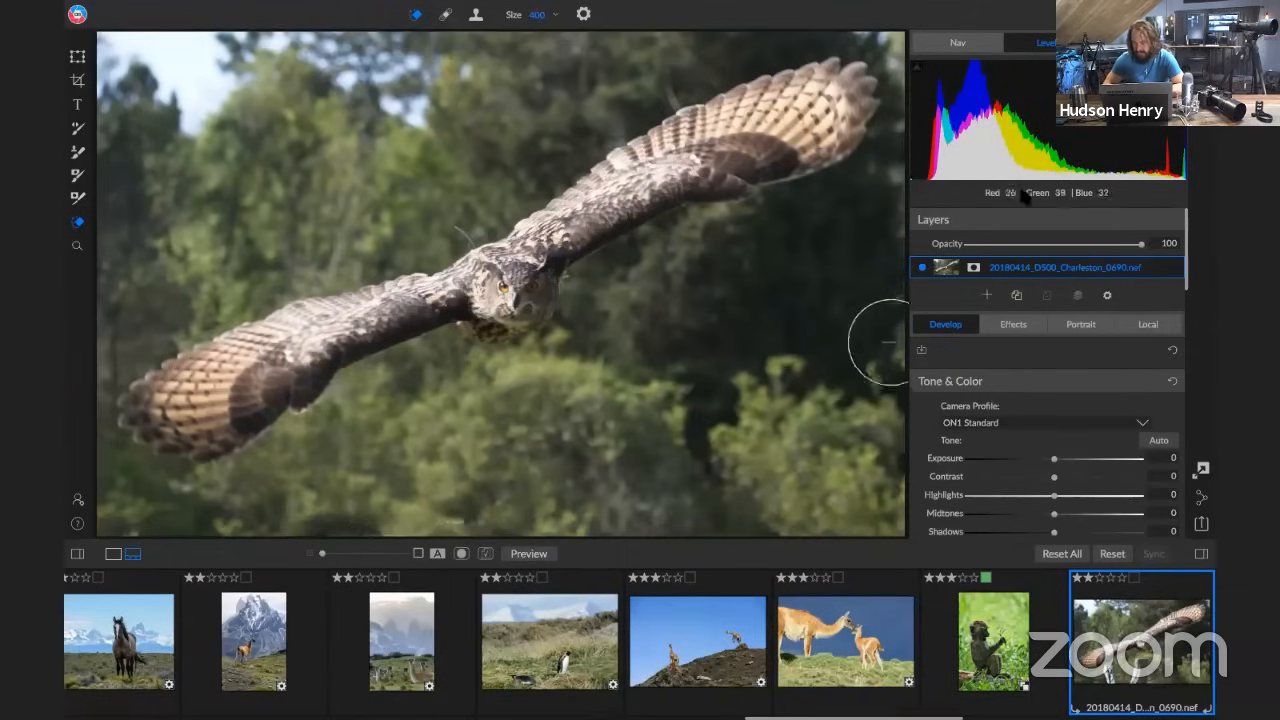
# Erase the stray twig above the owl's back at 100% zoom with the eraser brush reduced to size 80
pyautogui.click(960, 44)
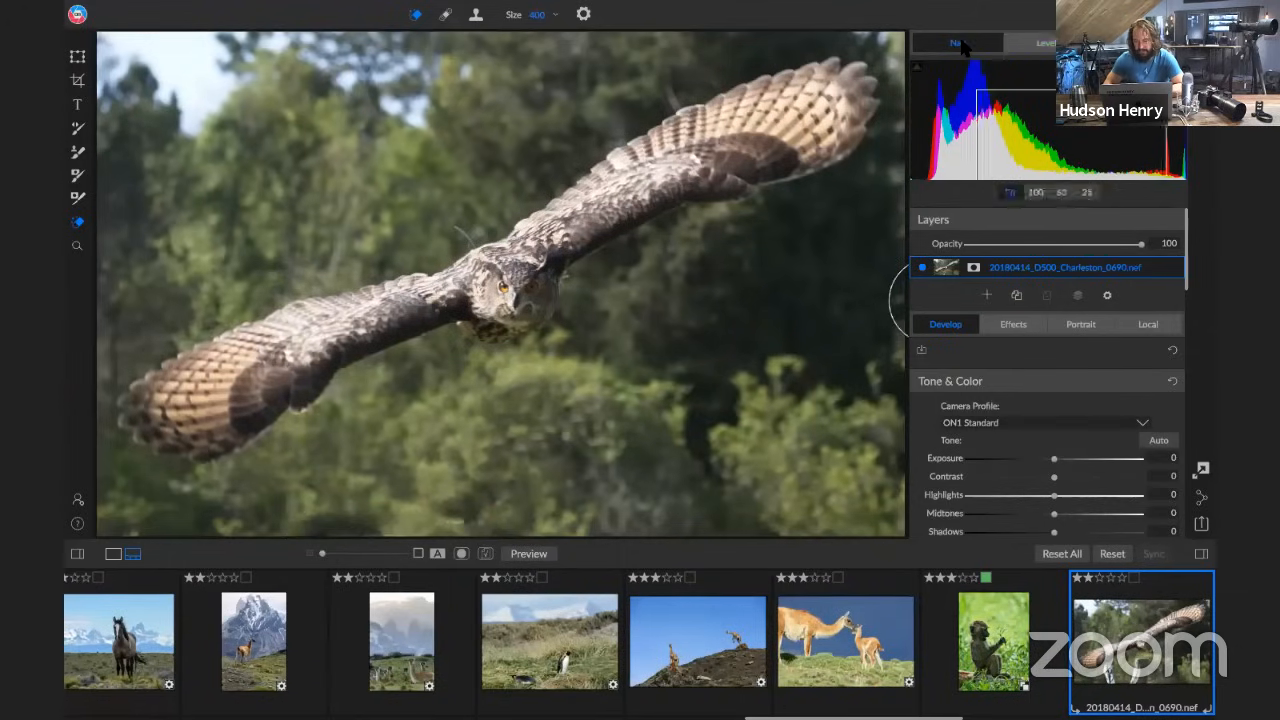
pyautogui.click(1060, 193)
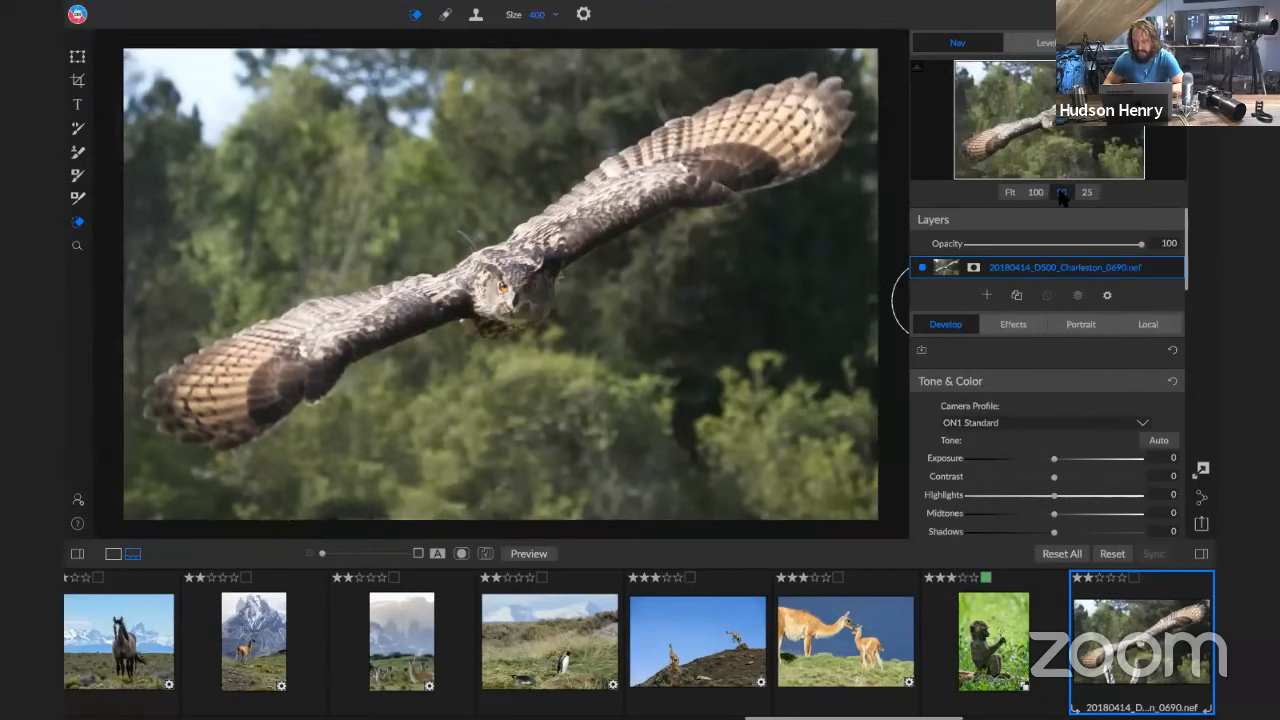
pyautogui.click(1037, 193)
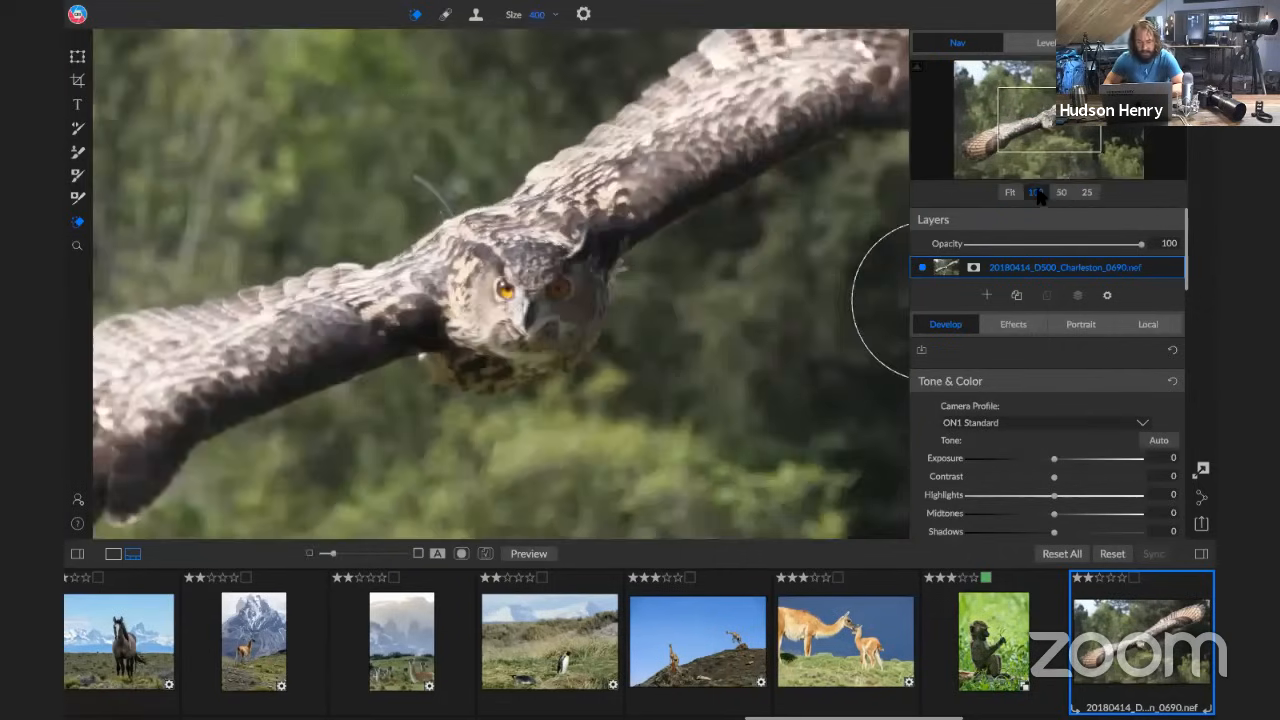
pyautogui.moveTo(1041, 129); pyautogui.dragTo(1033, 108)
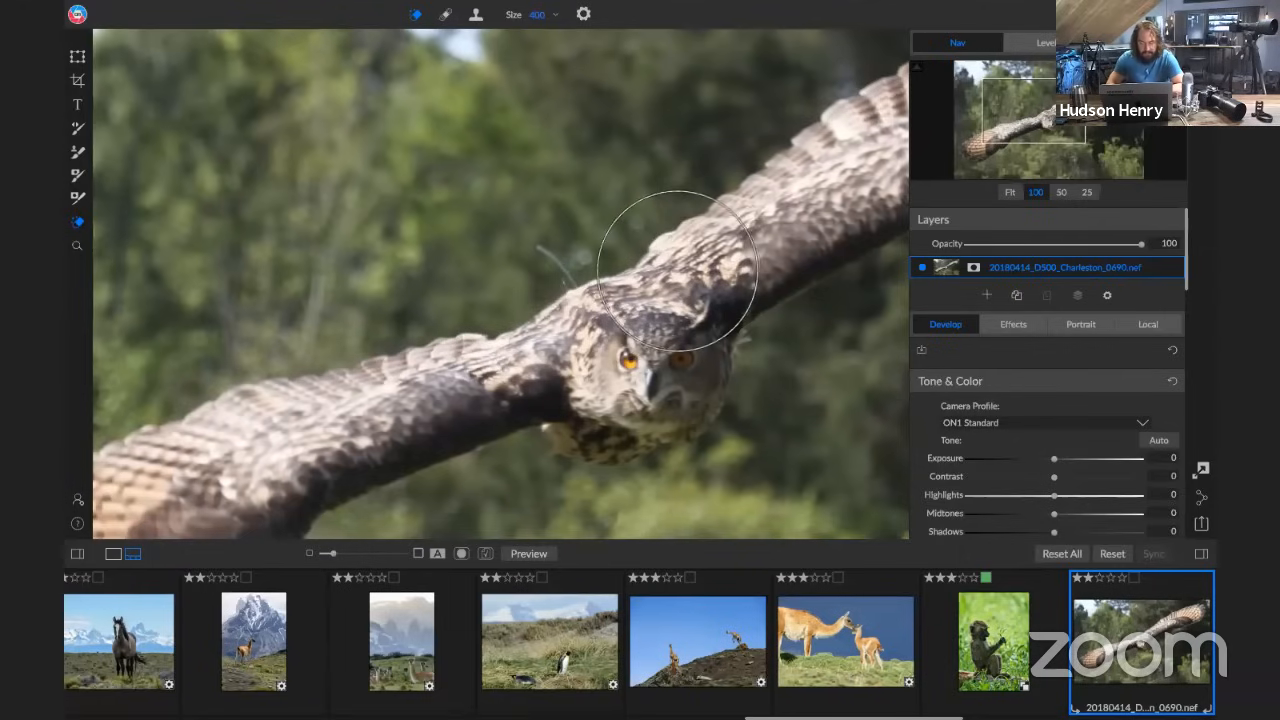
pyautogui.press('[')
pyautogui.press('[')
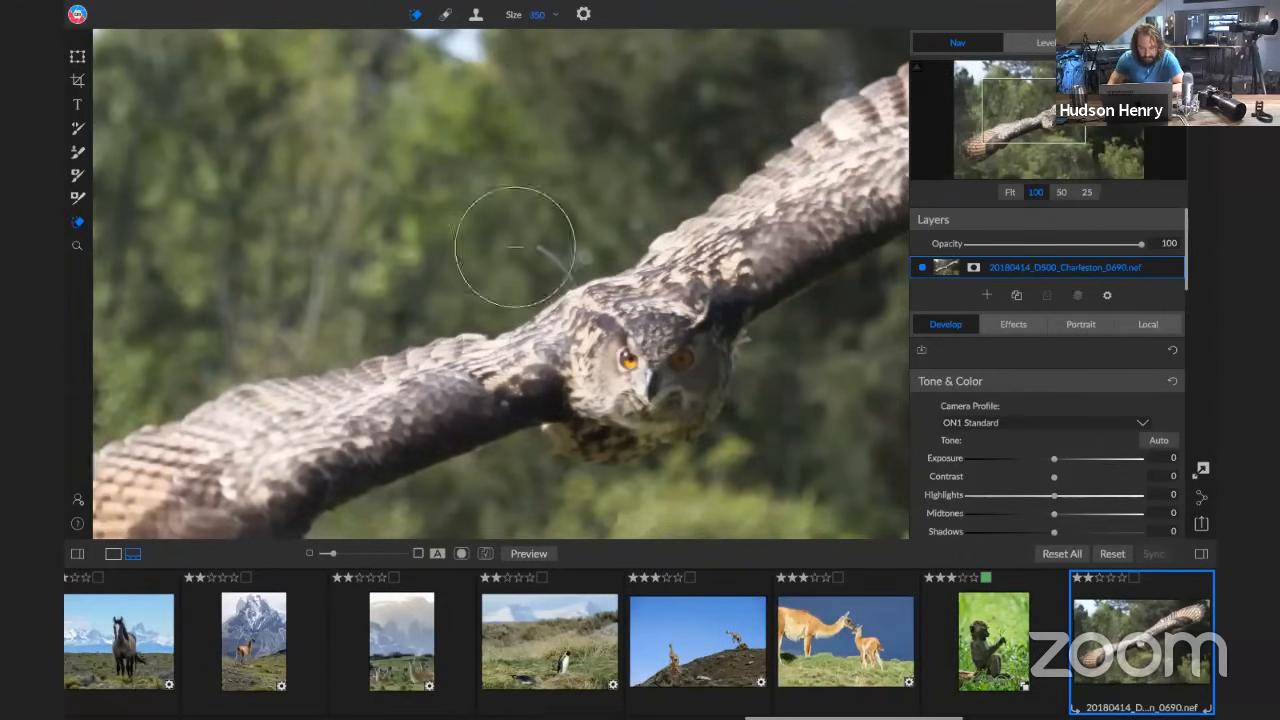
pyautogui.press('[')
pyautogui.press('[')
pyautogui.press('[')
pyautogui.press('[')
pyautogui.press('[')
pyautogui.press('[')
pyautogui.press('[')
pyautogui.press('[')
pyautogui.press('[')
pyautogui.press('[')
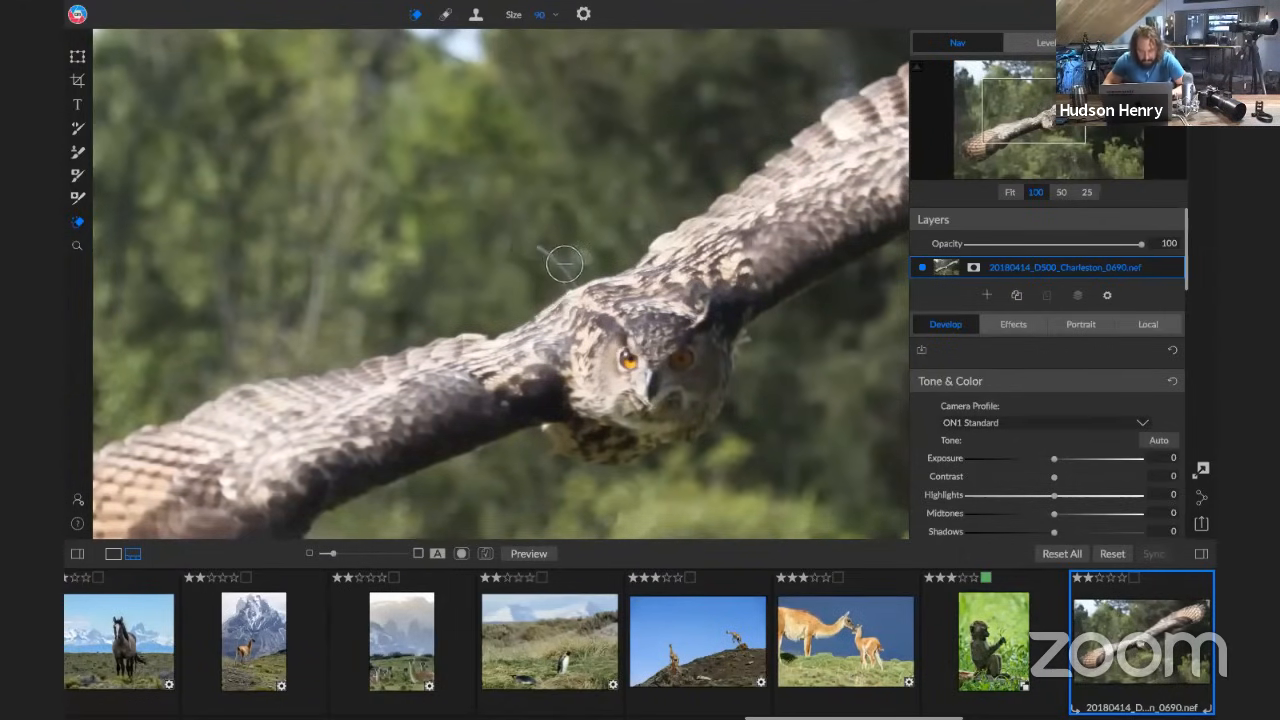
pyautogui.press('[')
pyautogui.moveTo(566, 272)
pyautogui.mouseDown()
pyautogui.moveTo(548, 259)
pyautogui.moveTo(565, 271)
pyautogui.mouseUp()
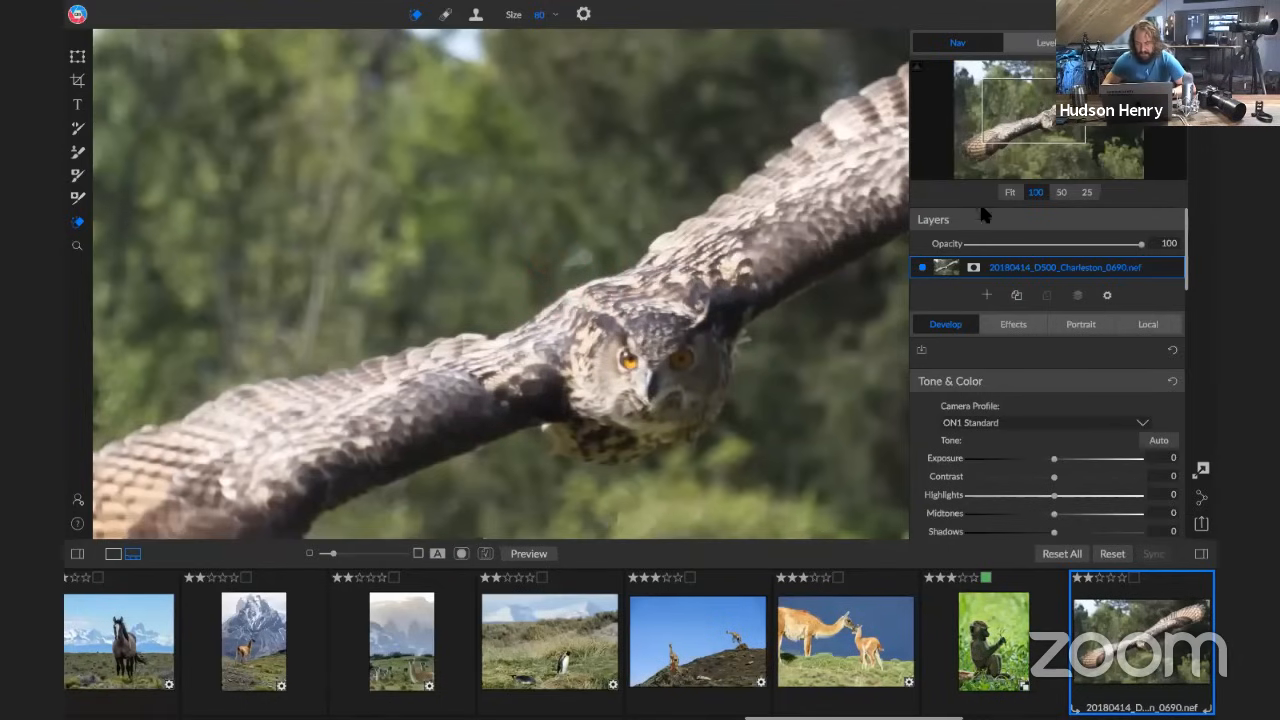
# Adjust the owl photo's tone to Whites -14, Blacks -32, Shadows 10, Midtones 3 and Highlights -35
pyautogui.click(1008, 193)
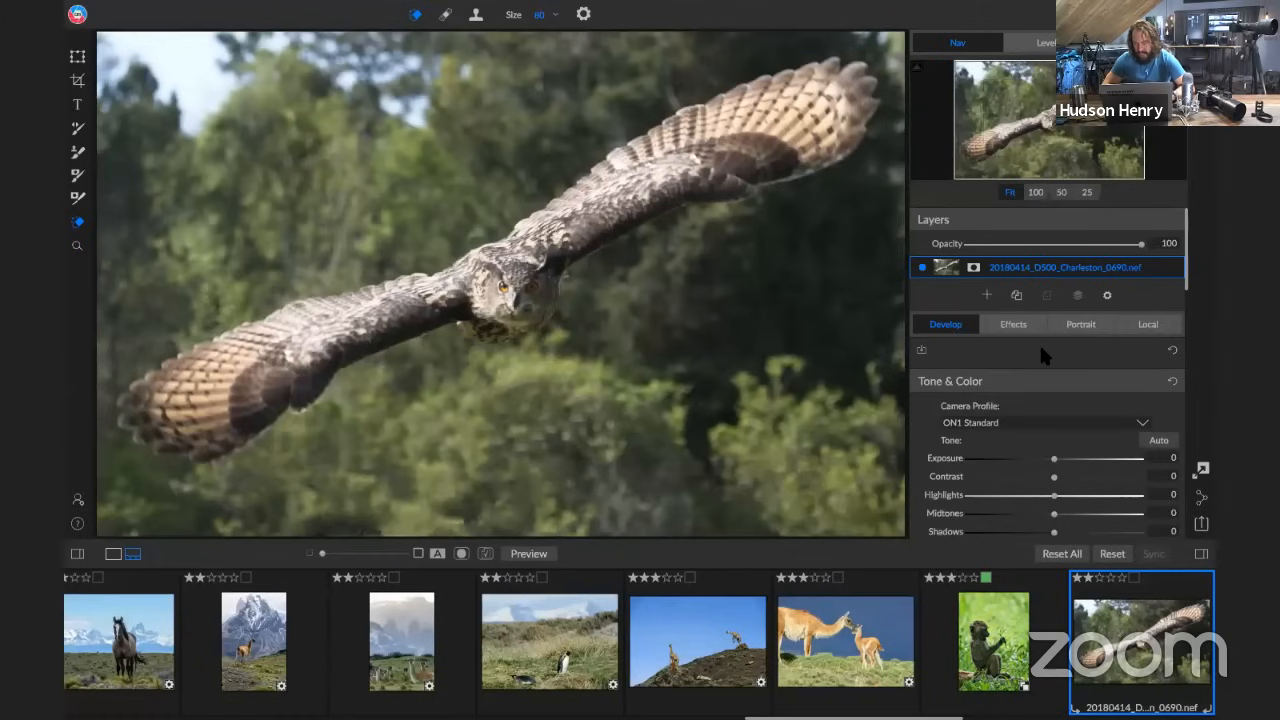
pyautogui.scroll(-3, 1041, 355)
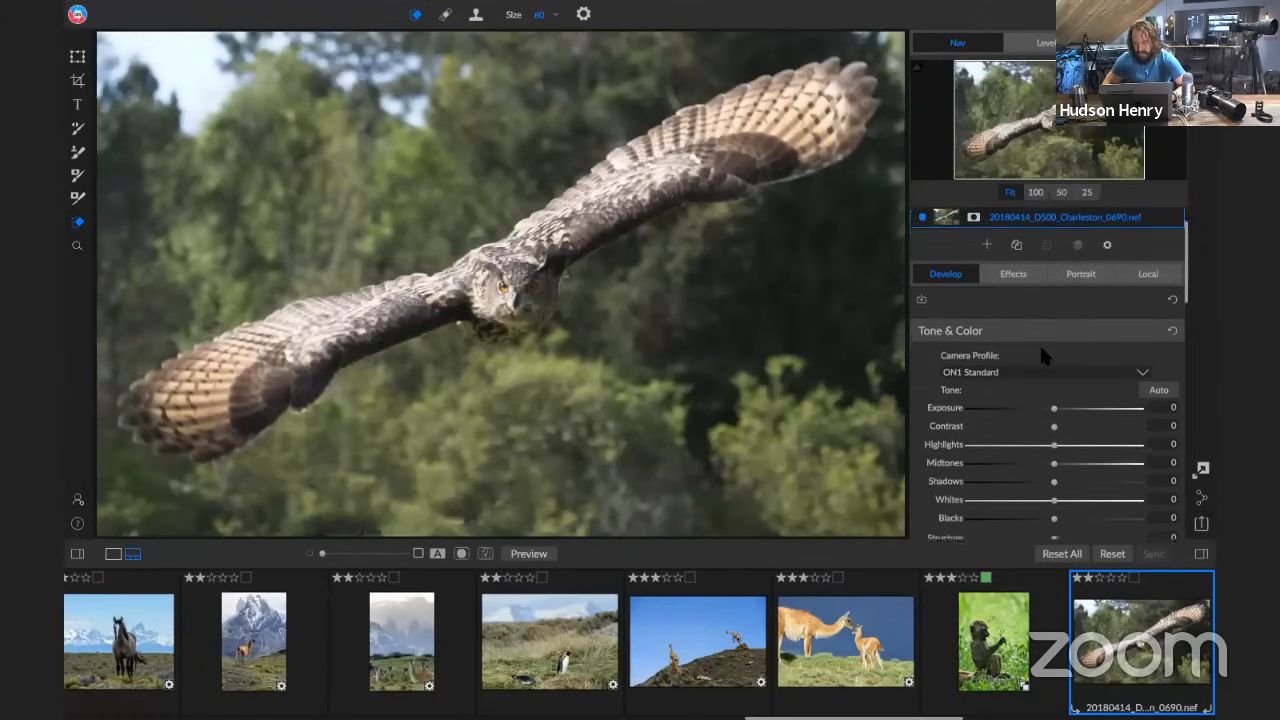
pyautogui.scroll(-1, 1041, 349)
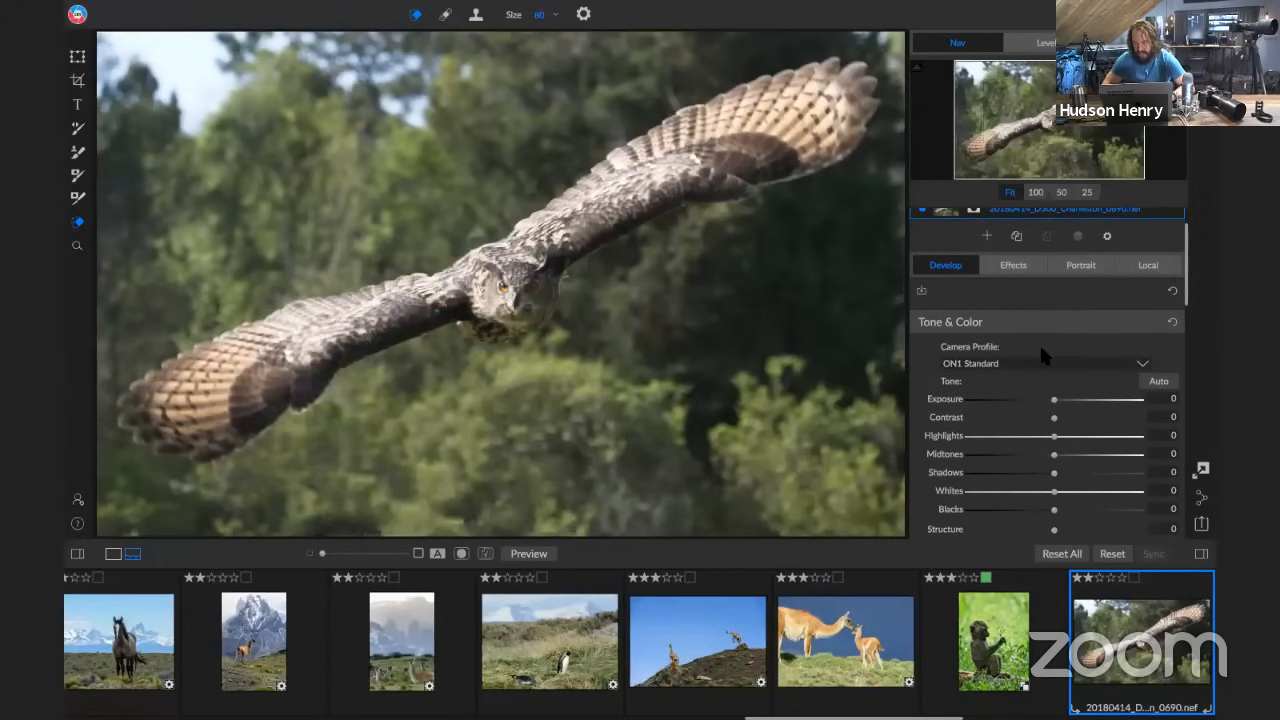
pyautogui.scroll(-3, 1041, 355)
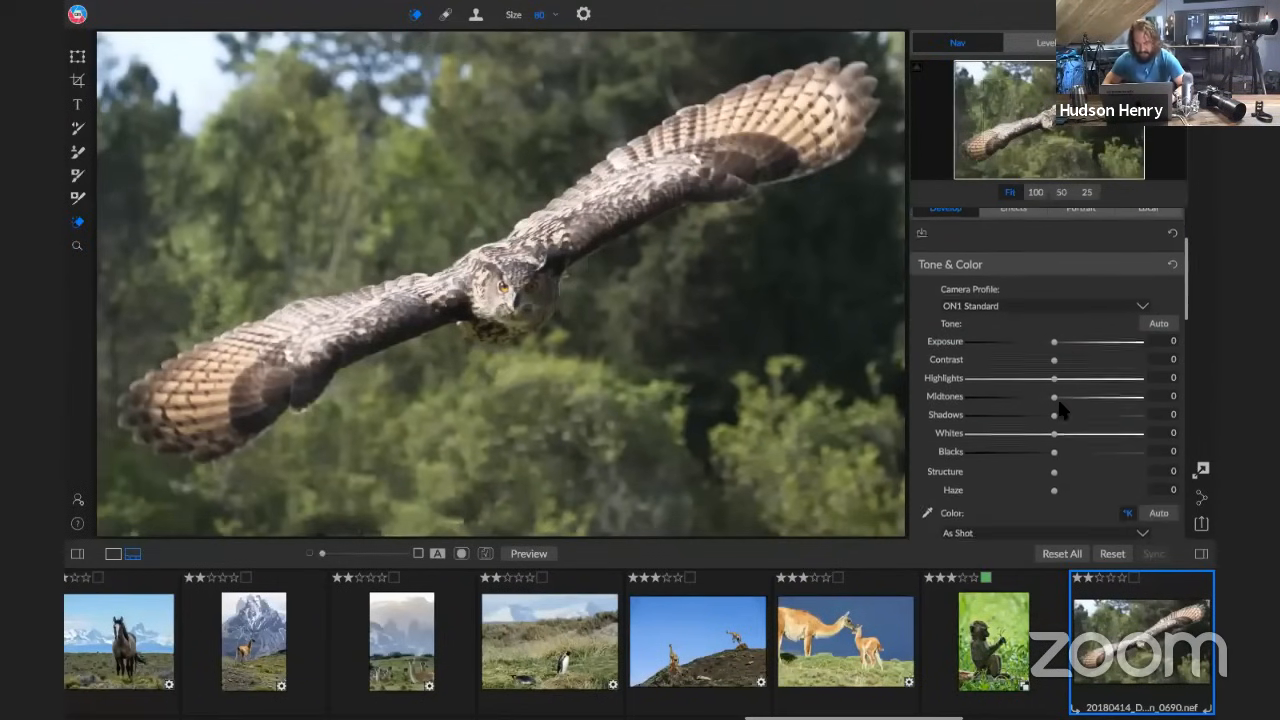
pyautogui.scroll(-1, 1061, 409)
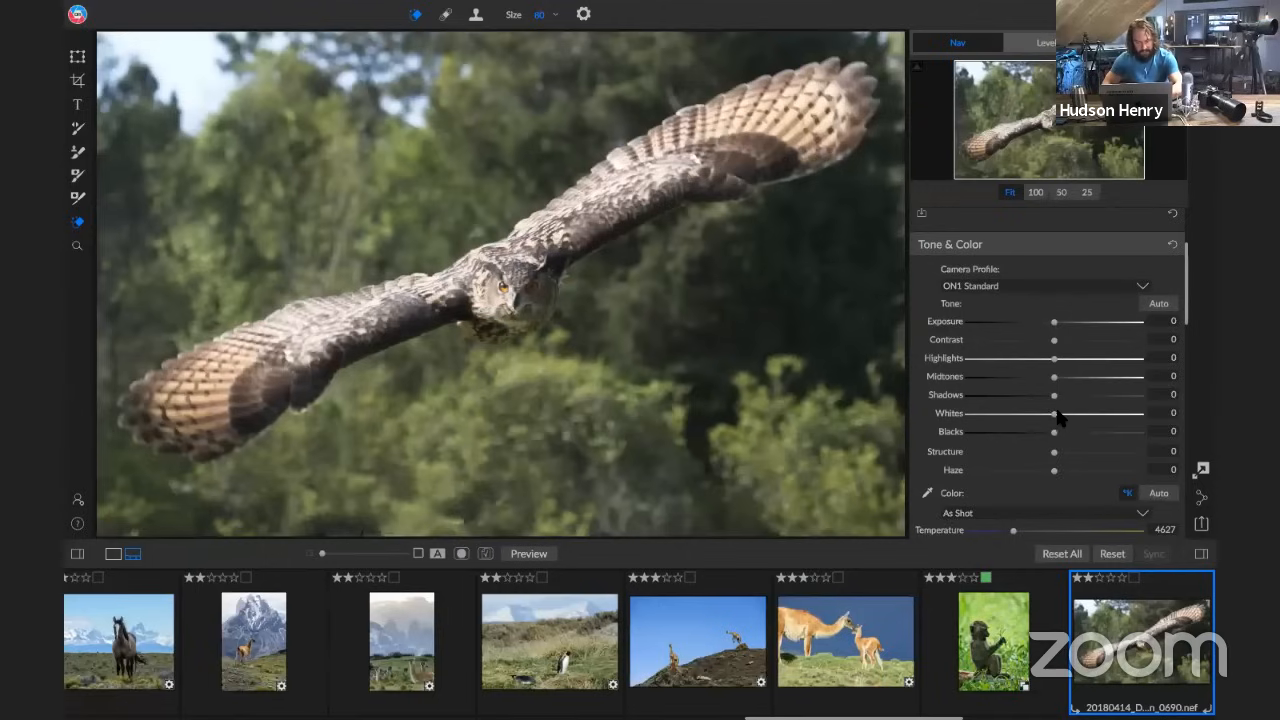
pyautogui.moveTo(1052, 412)
pyautogui.mouseDown()
pyautogui.moveTo(1072, 413)
pyautogui.moveTo(1050, 413)
pyautogui.mouseUp()
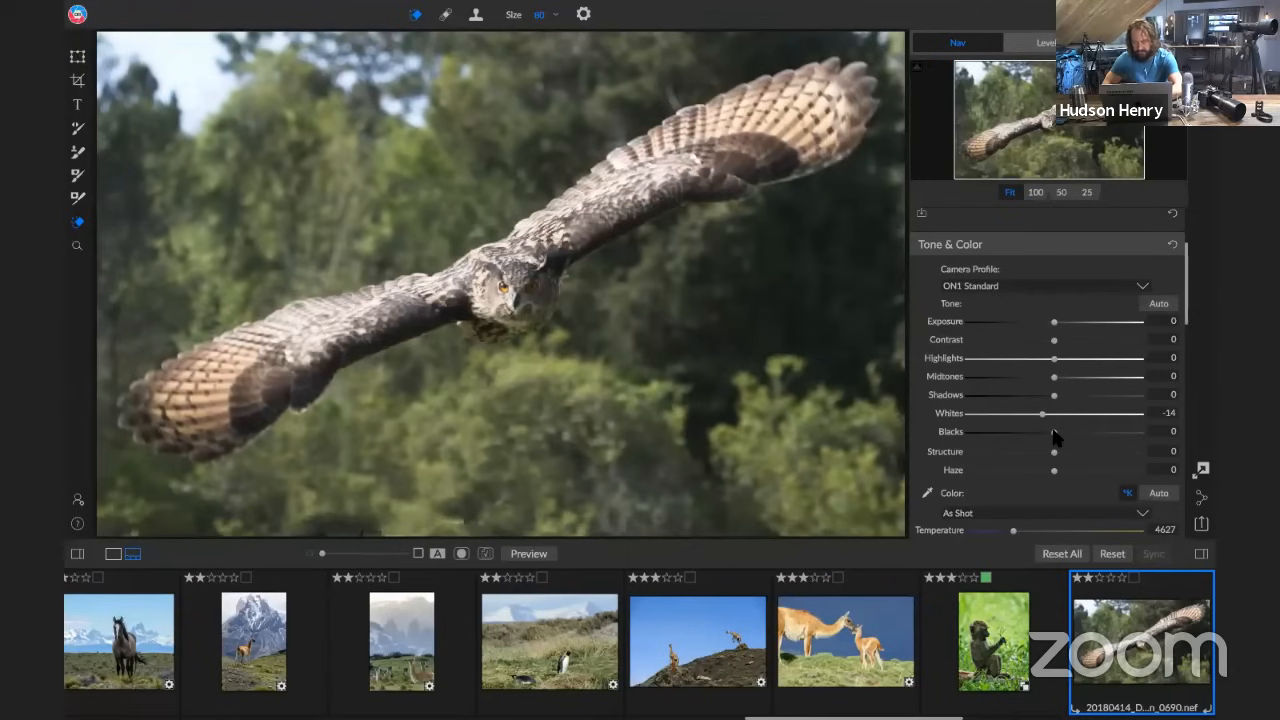
pyautogui.moveTo(1024, 428)
pyautogui.mouseDown()
pyautogui.moveTo(1006, 430)
pyautogui.moveTo(1029, 440)
pyautogui.mouseUp()
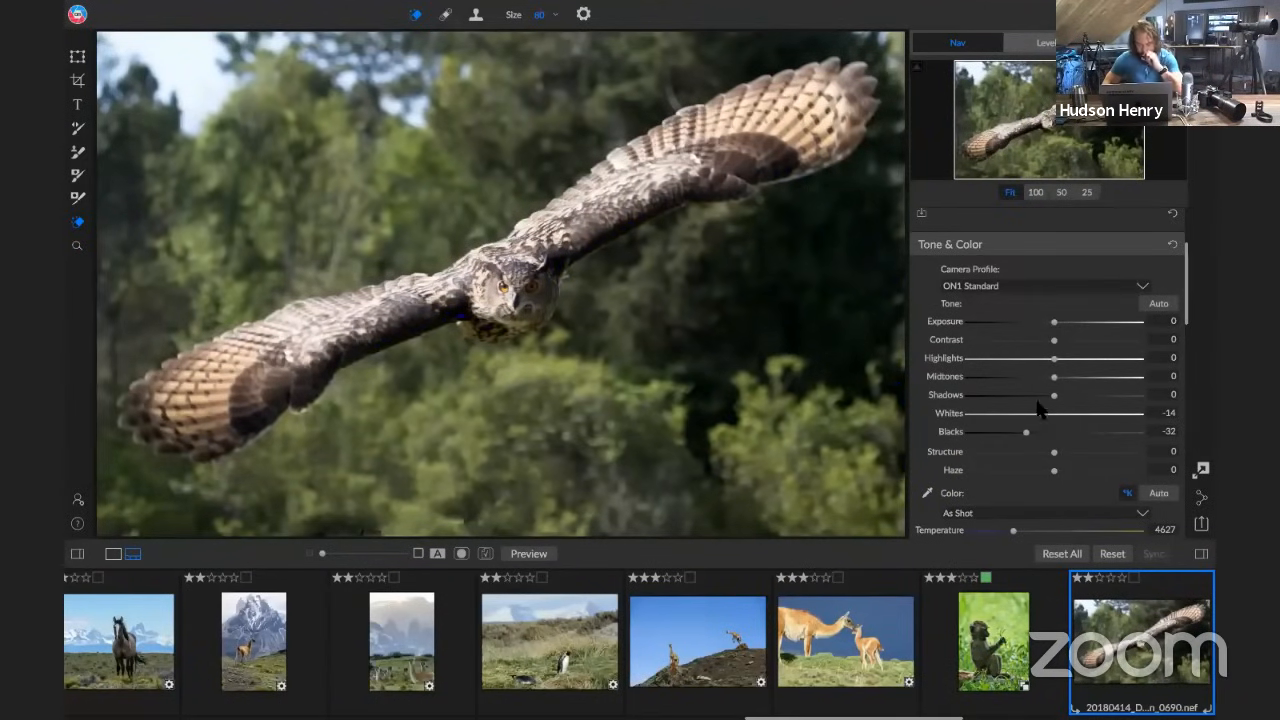
pyautogui.moveTo(1055, 396); pyautogui.dragTo(1063, 399)
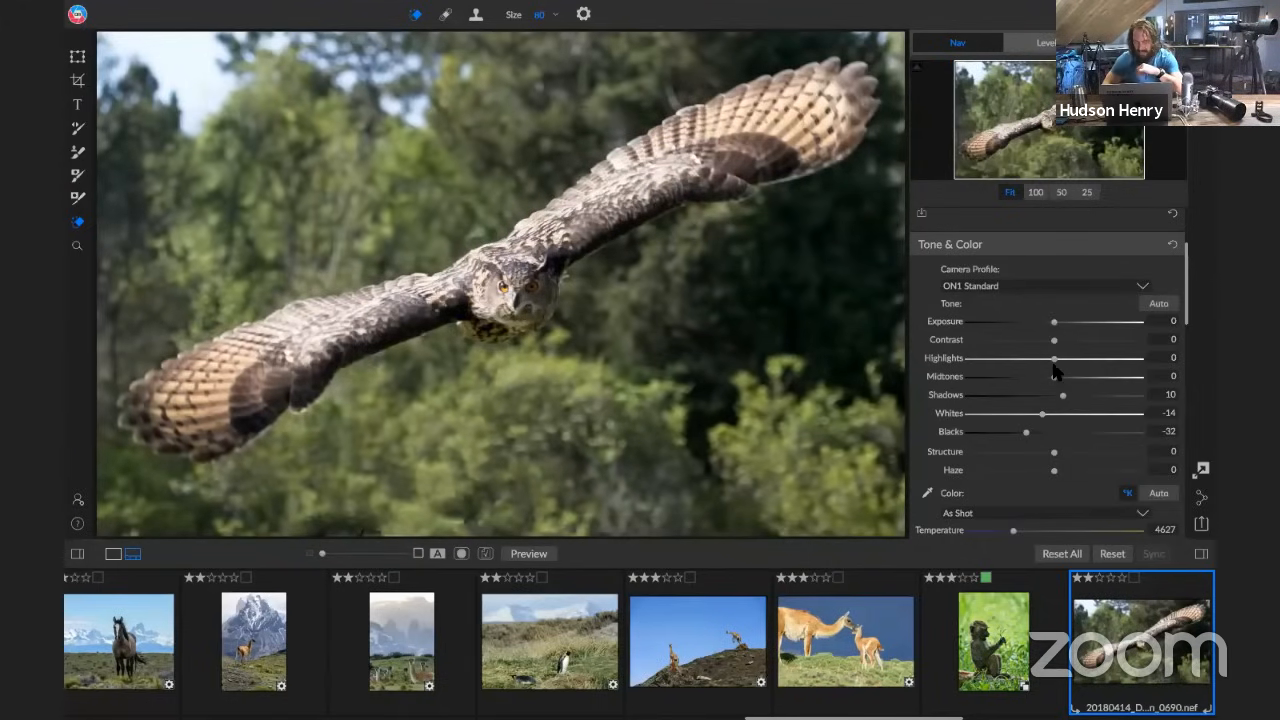
pyautogui.moveTo(1054, 360)
pyautogui.mouseDown()
pyautogui.moveTo(1008, 362)
pyautogui.moveTo(1100, 381)
pyautogui.moveTo(1043, 391)
pyautogui.moveTo(1052, 383)
pyautogui.mouseUp()
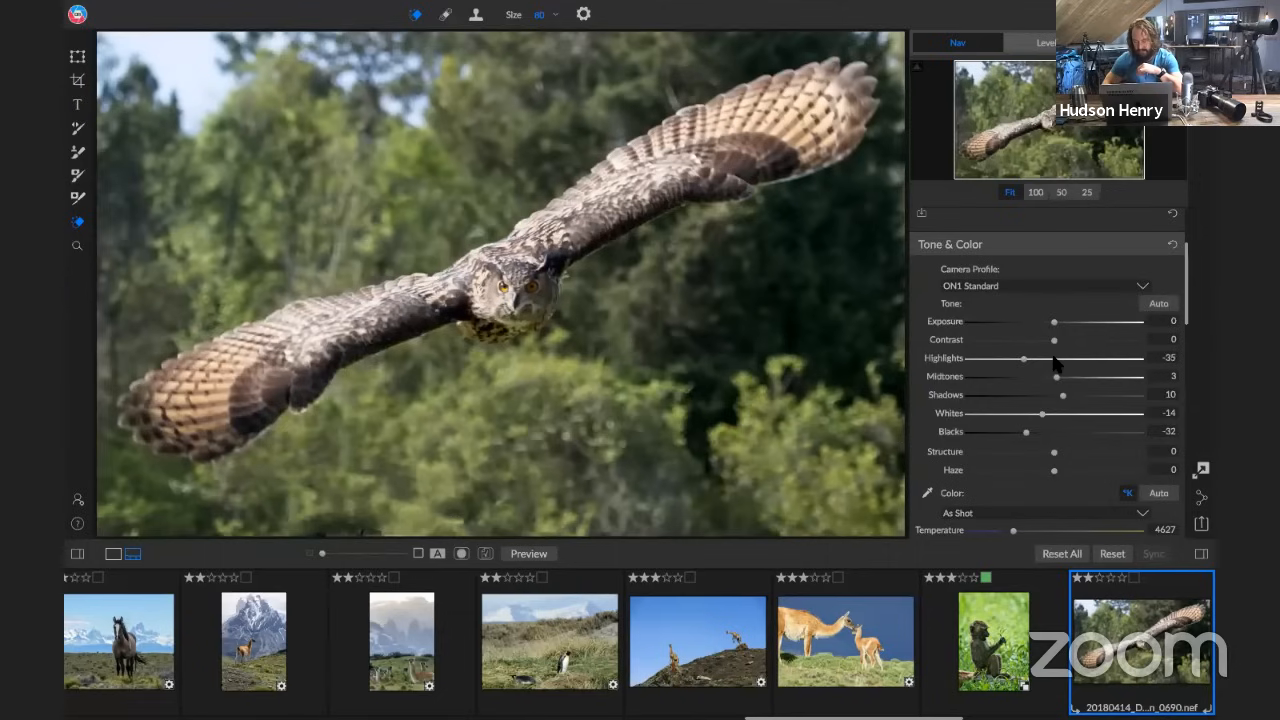
# Sharpen the owl photo in the Details adjustments with a sharpening Amount of 51, checking the owl's face at 100%
pyautogui.scroll(-10, 1055, 363)
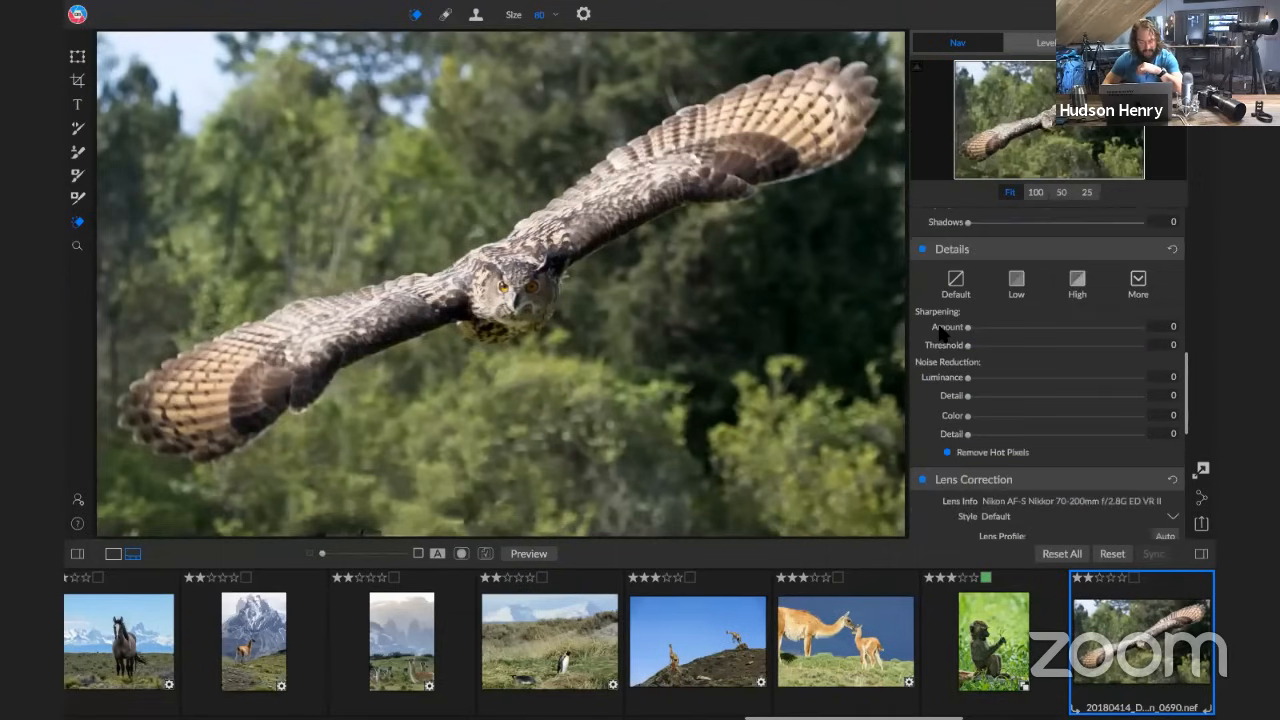
pyautogui.scroll(-1, 940, 332)
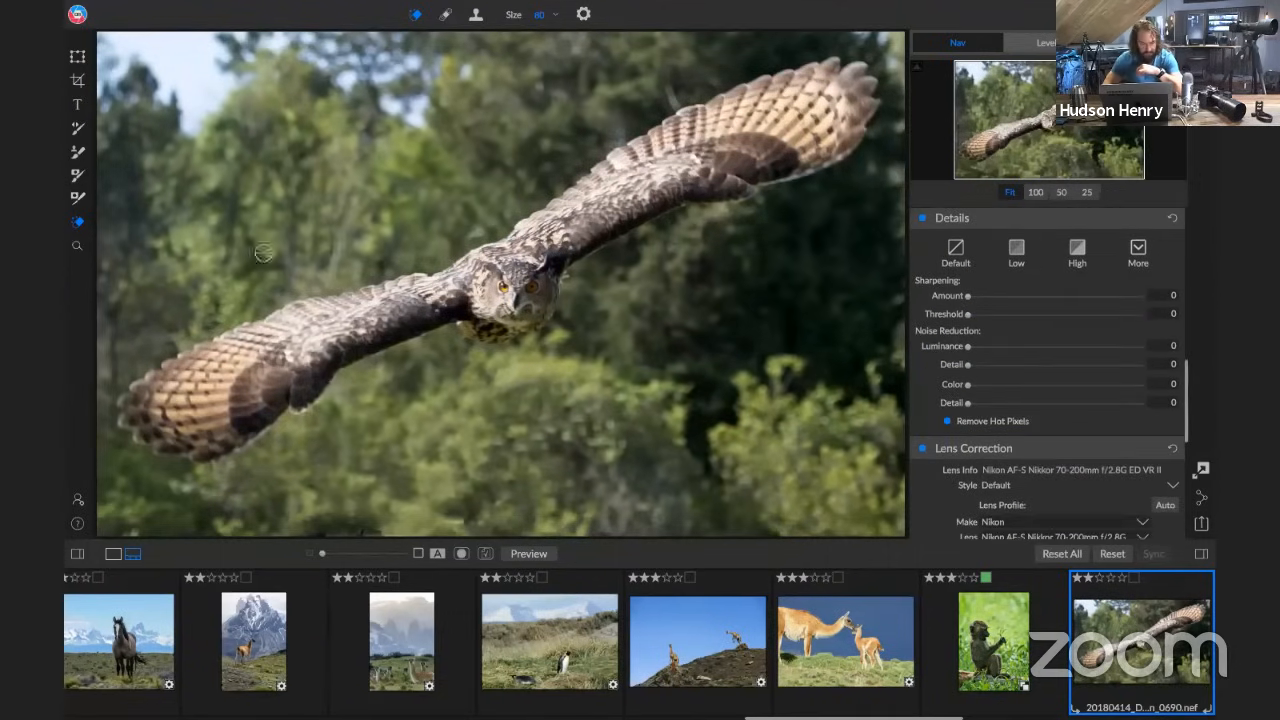
pyautogui.click(77, 245)
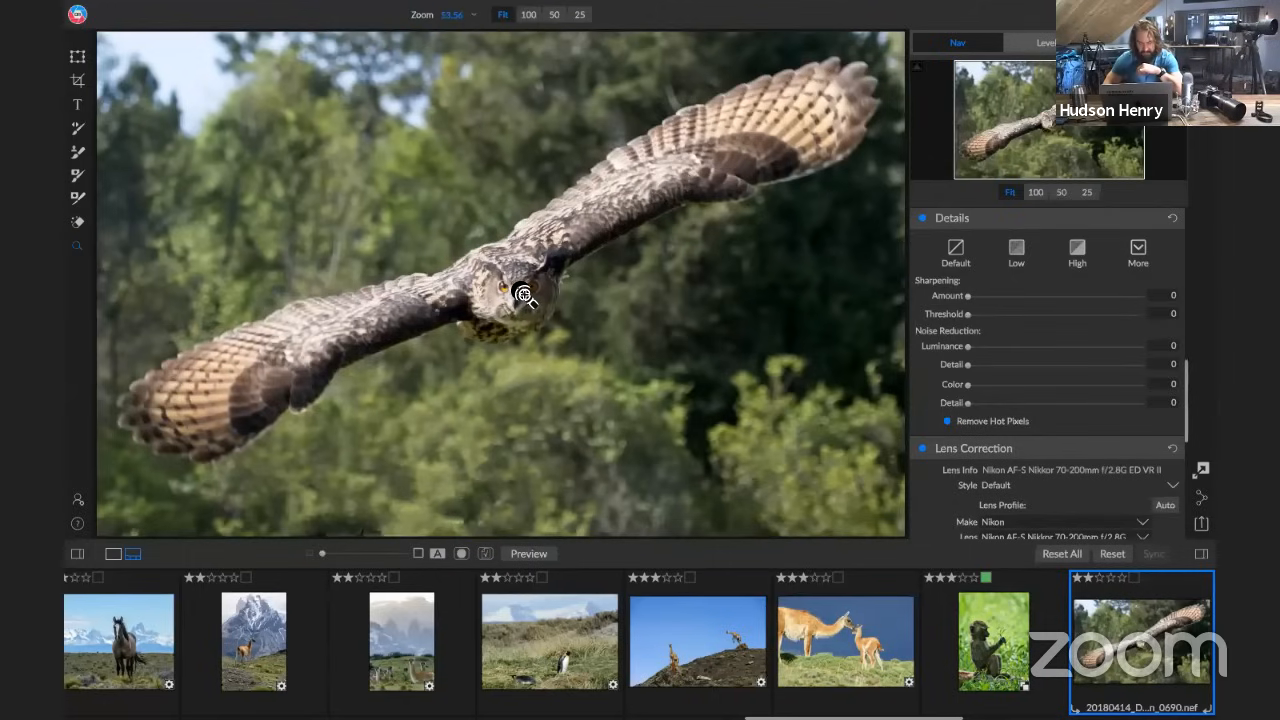
pyautogui.click(523, 294)
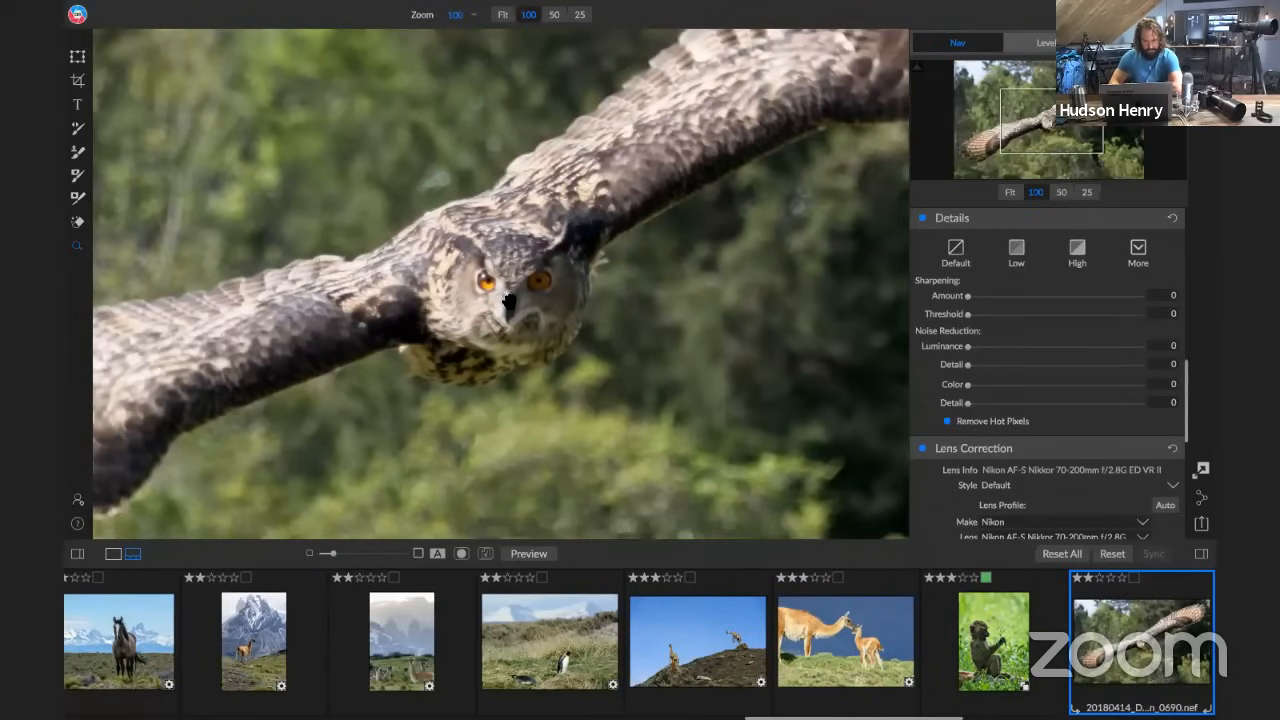
pyautogui.moveTo(509, 302); pyautogui.dragTo(441, 284)
pyautogui.scroll(-1, 1045, 424)
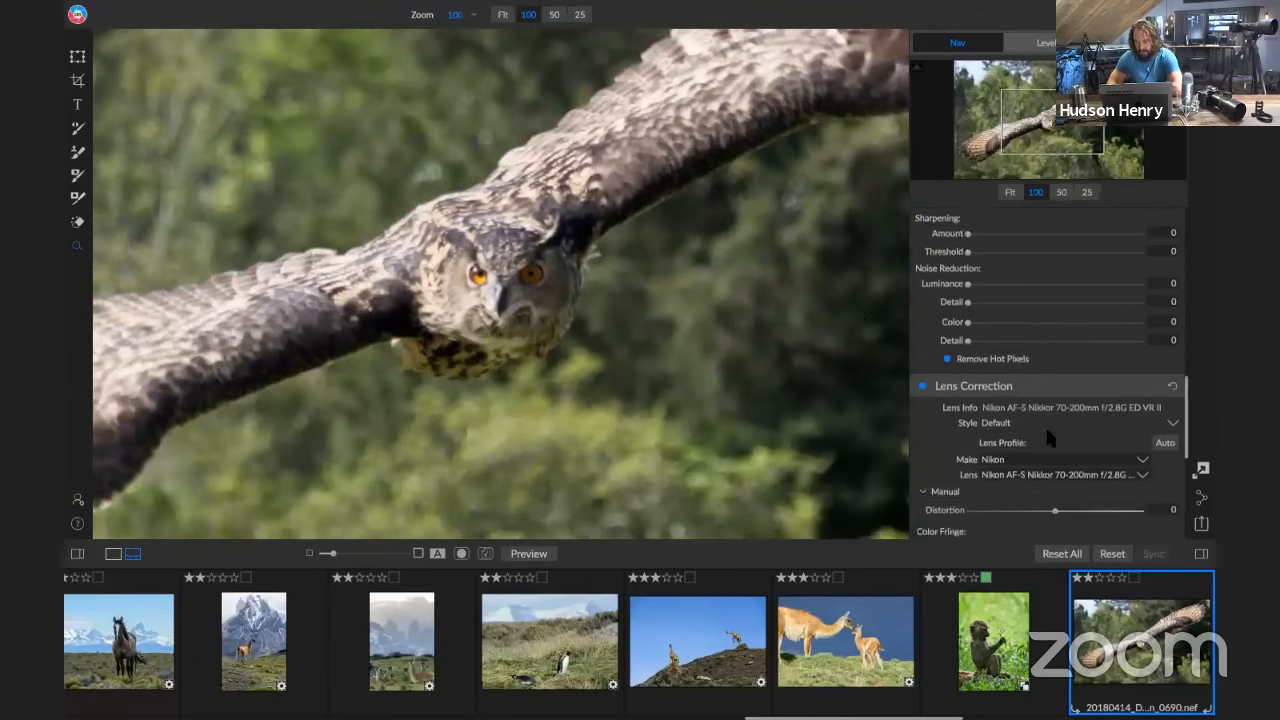
pyautogui.scroll(-3, 1047, 432)
pyautogui.scroll(-2, 1050, 436)
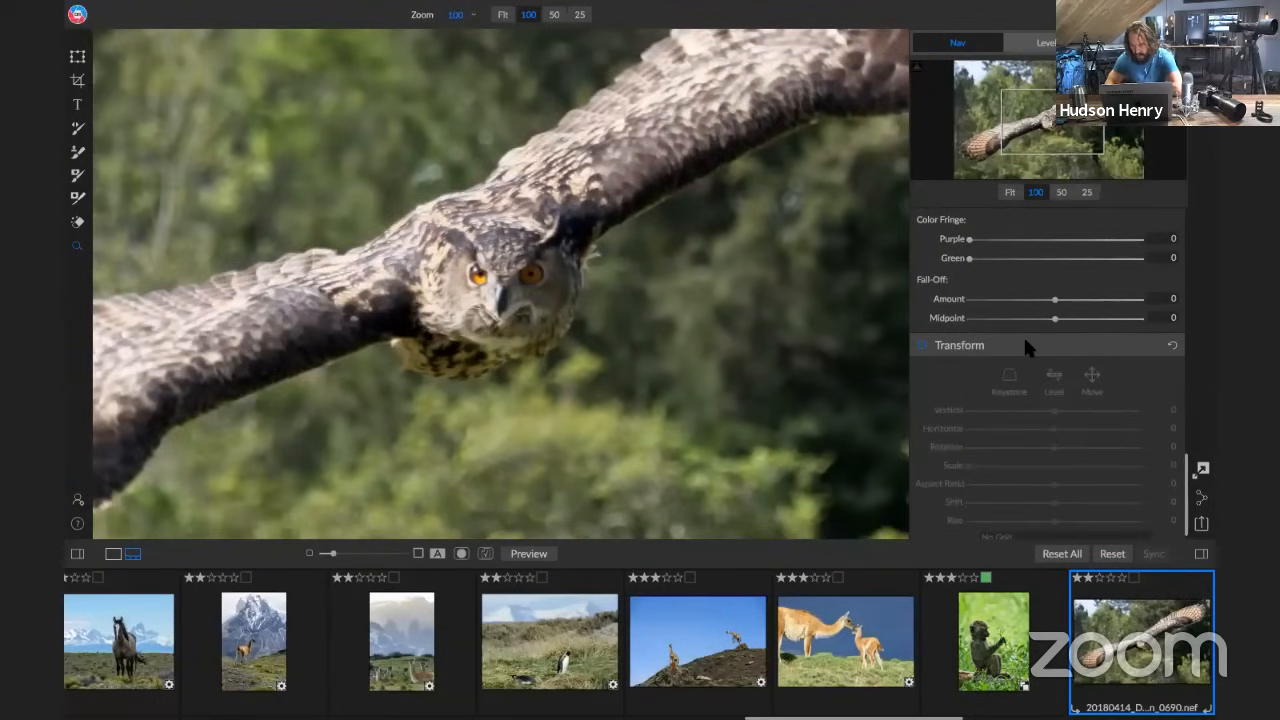
pyautogui.scroll(5, 1023, 335)
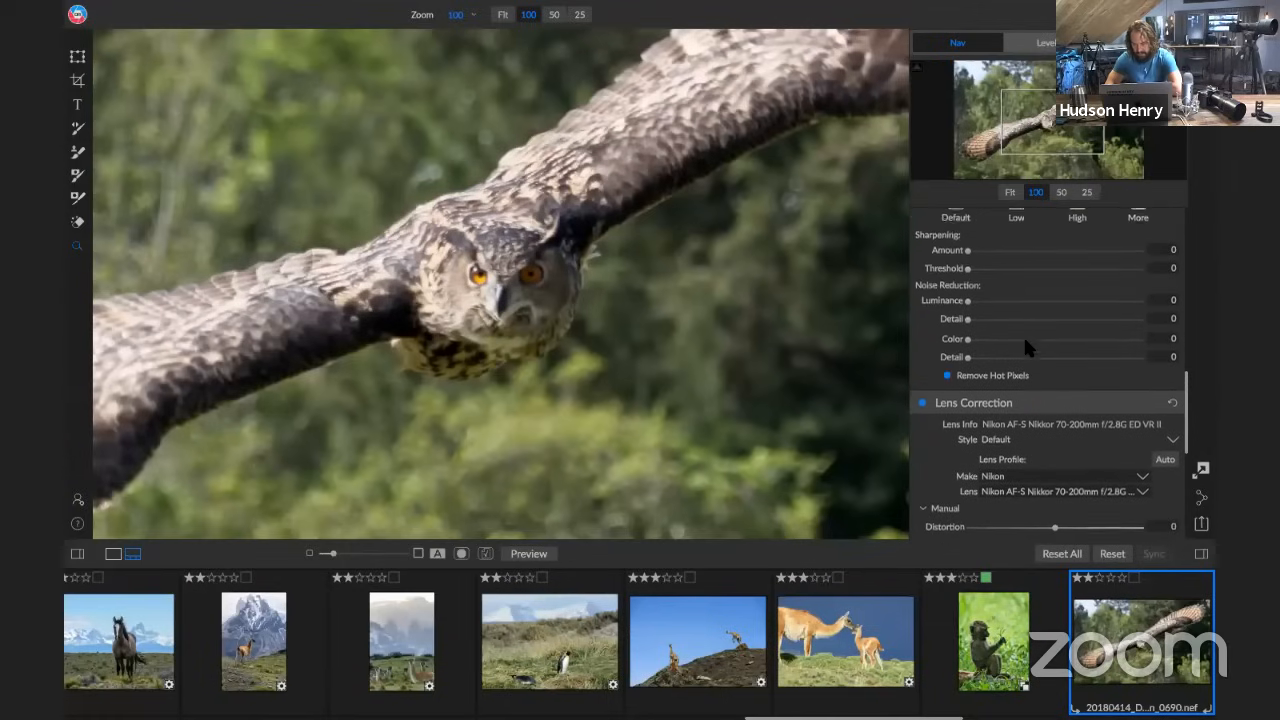
pyautogui.scroll(2, 1007, 307)
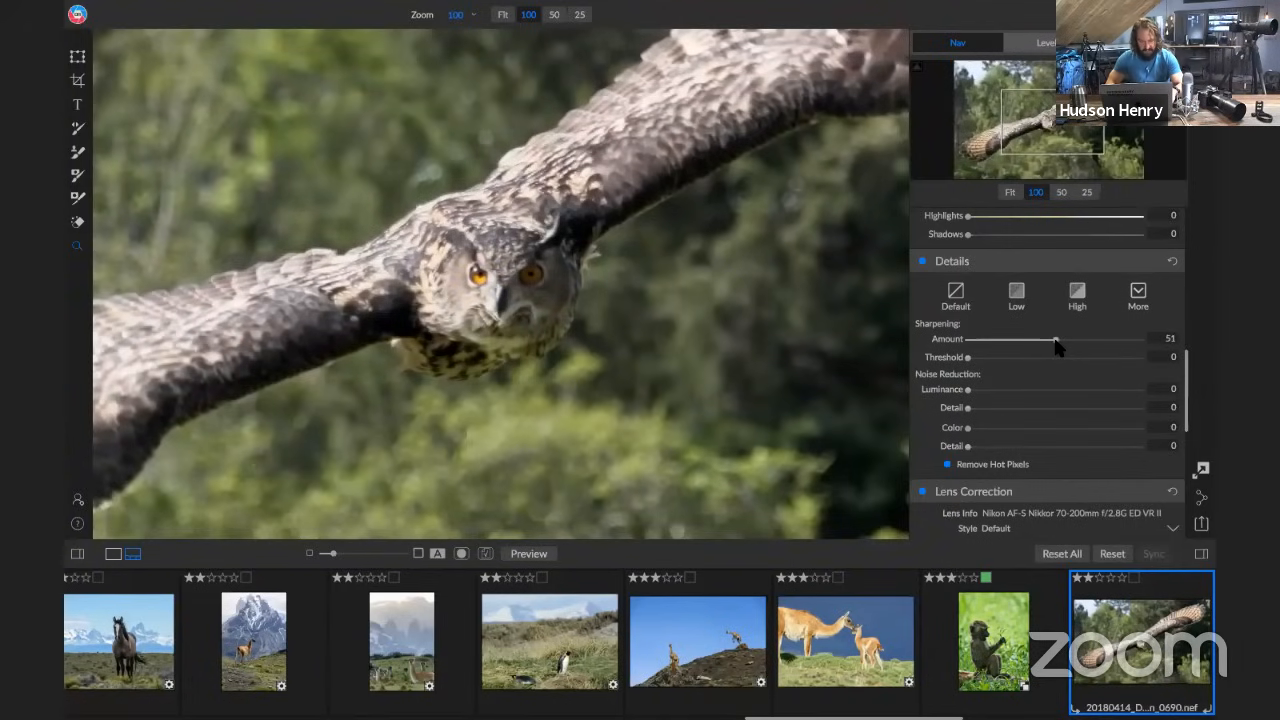
pyautogui.click(543, 268)
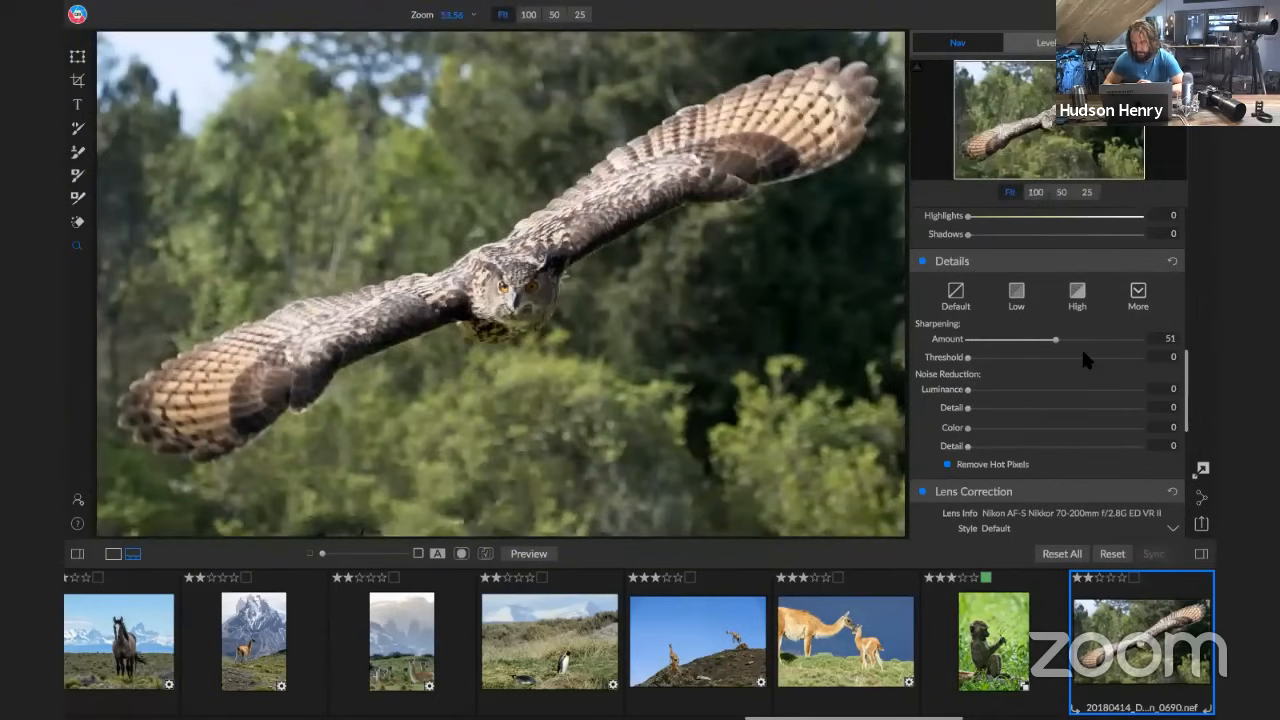
# Add a Dynamic Contrast filter to the owl photo and apply its Natural style
pyautogui.scroll(10, 1027, 360)
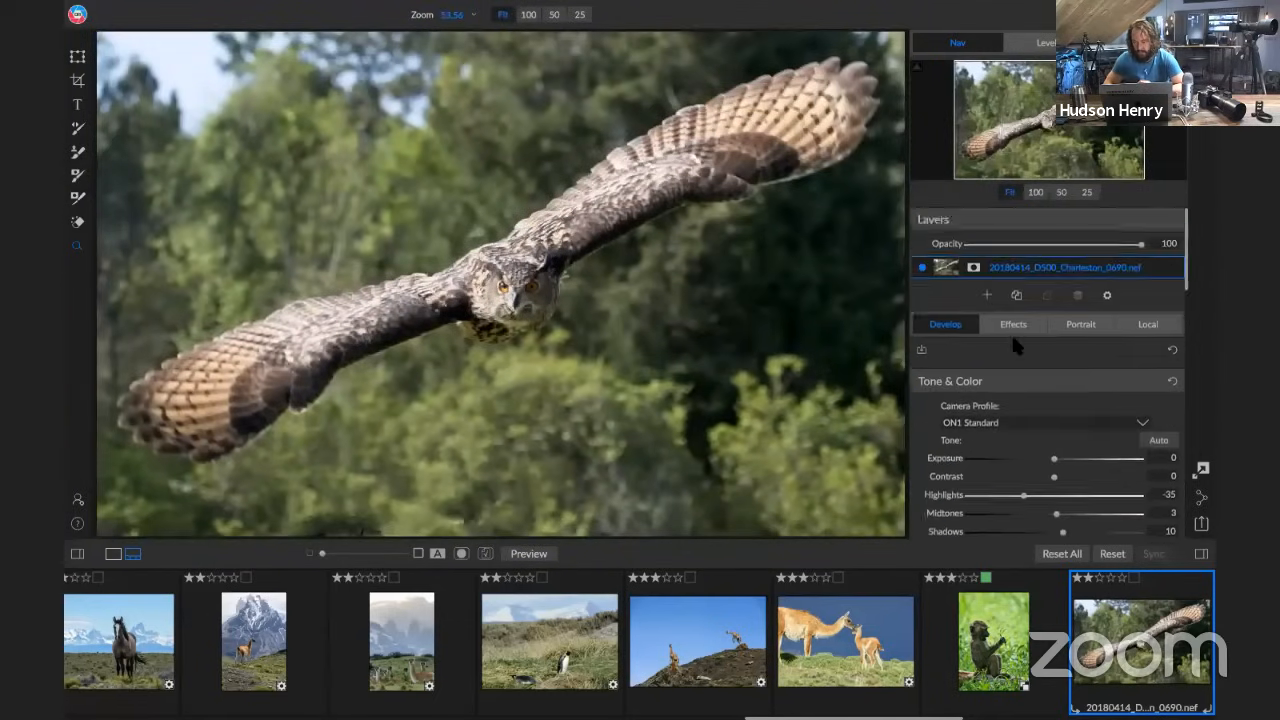
pyautogui.click(1014, 326)
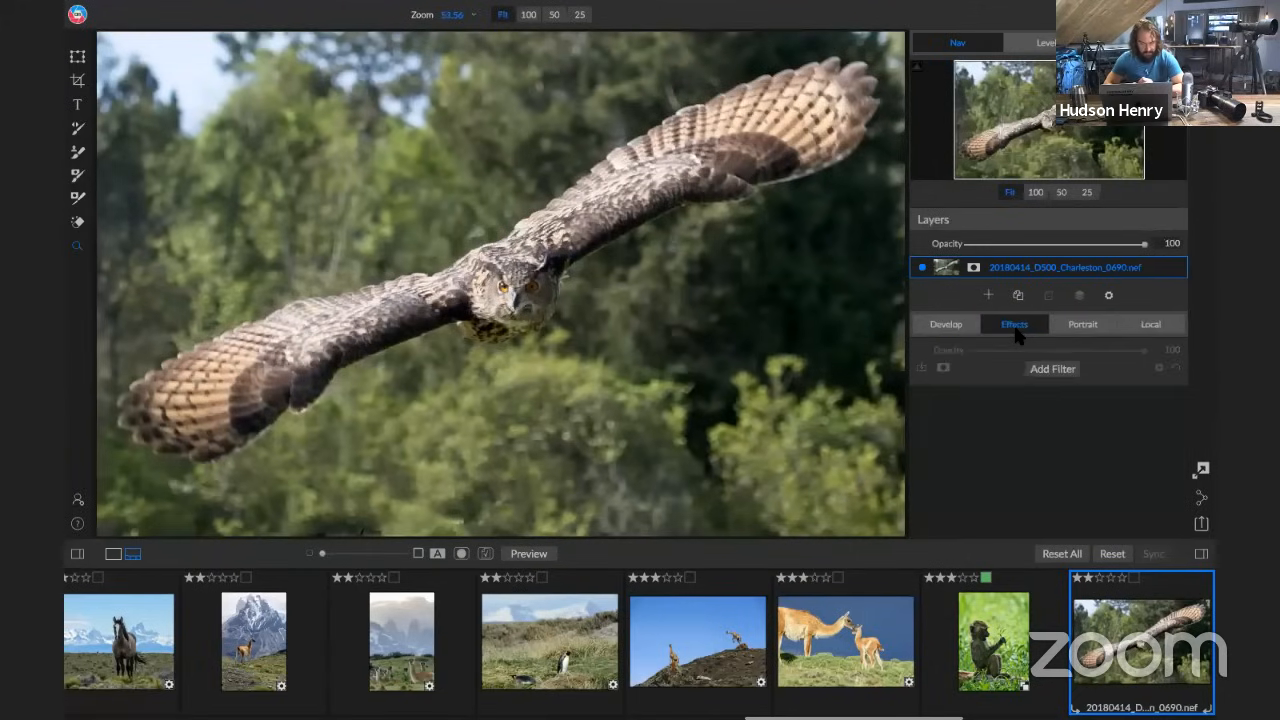
pyautogui.click(1052, 369)
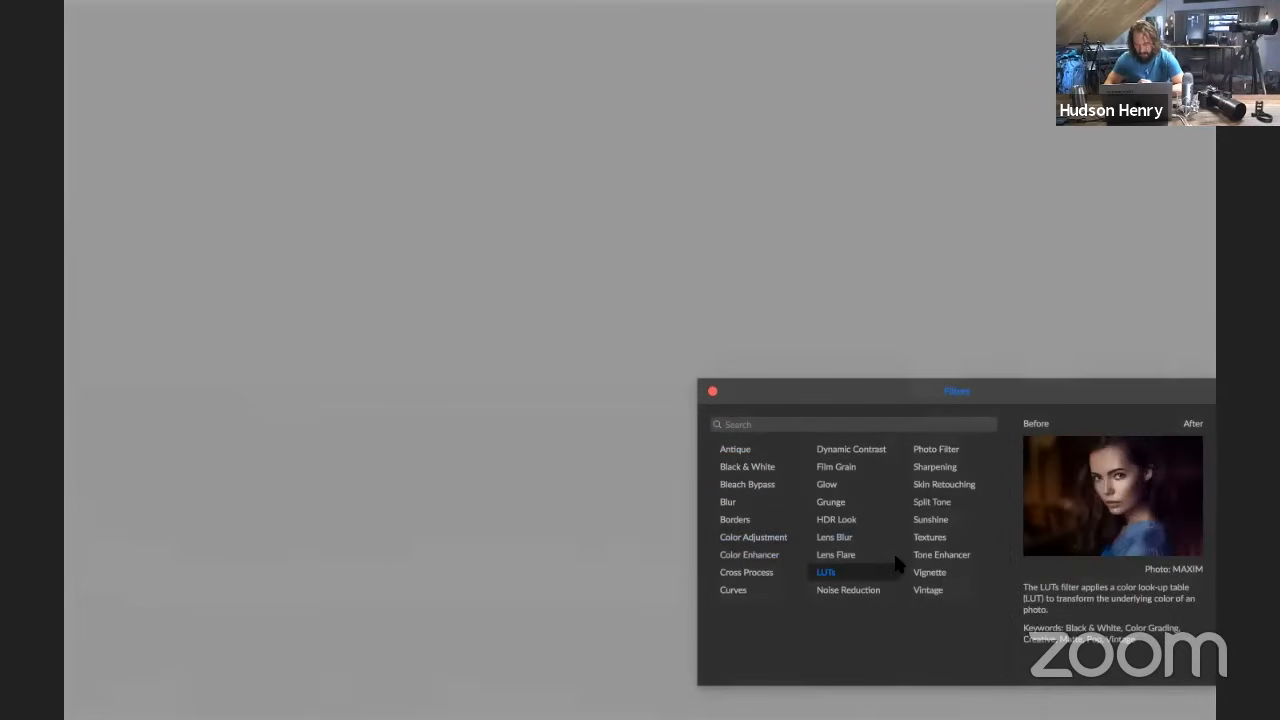
pyautogui.click(851, 450)
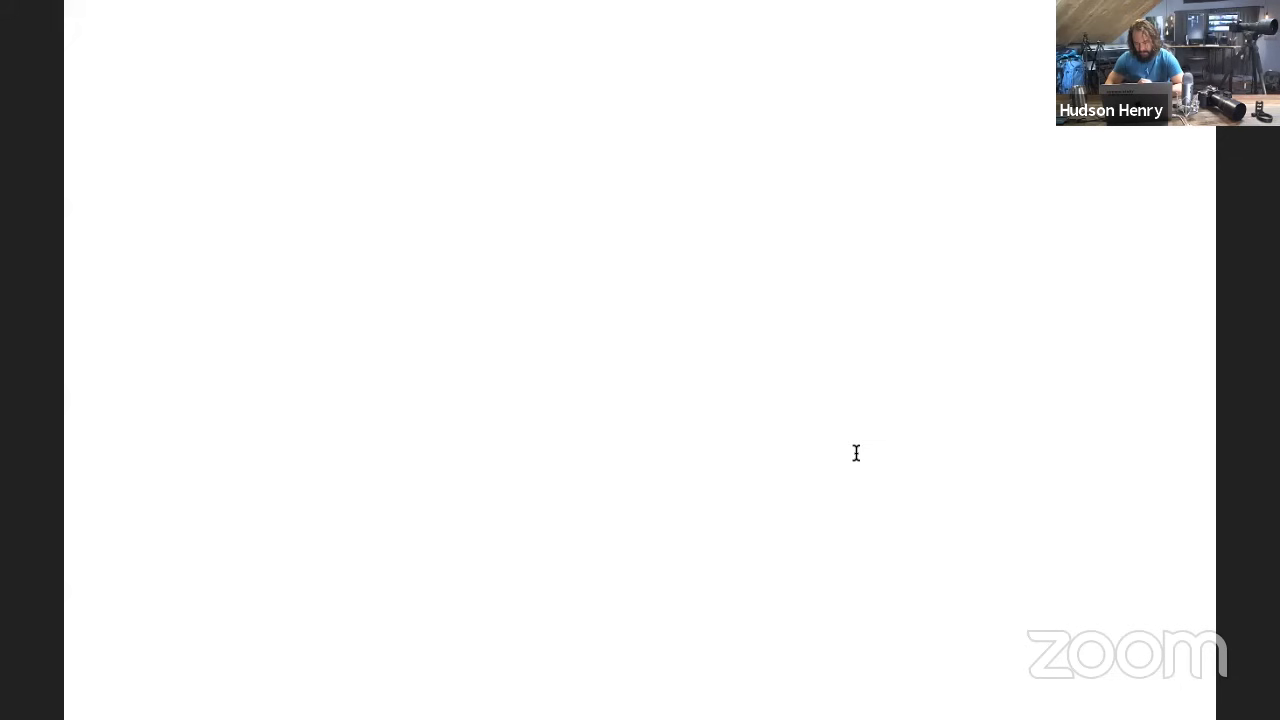
pyautogui.scroll(-2, 1035, 423)
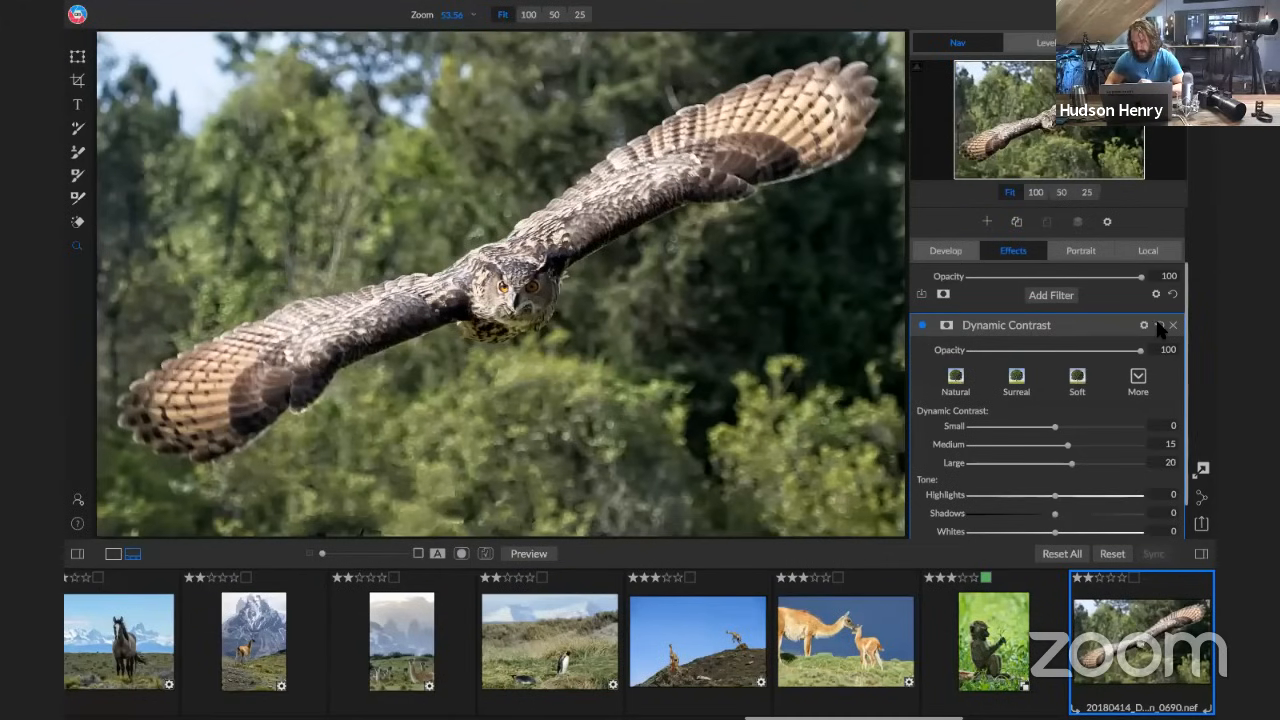
pyautogui.click(1137, 386)
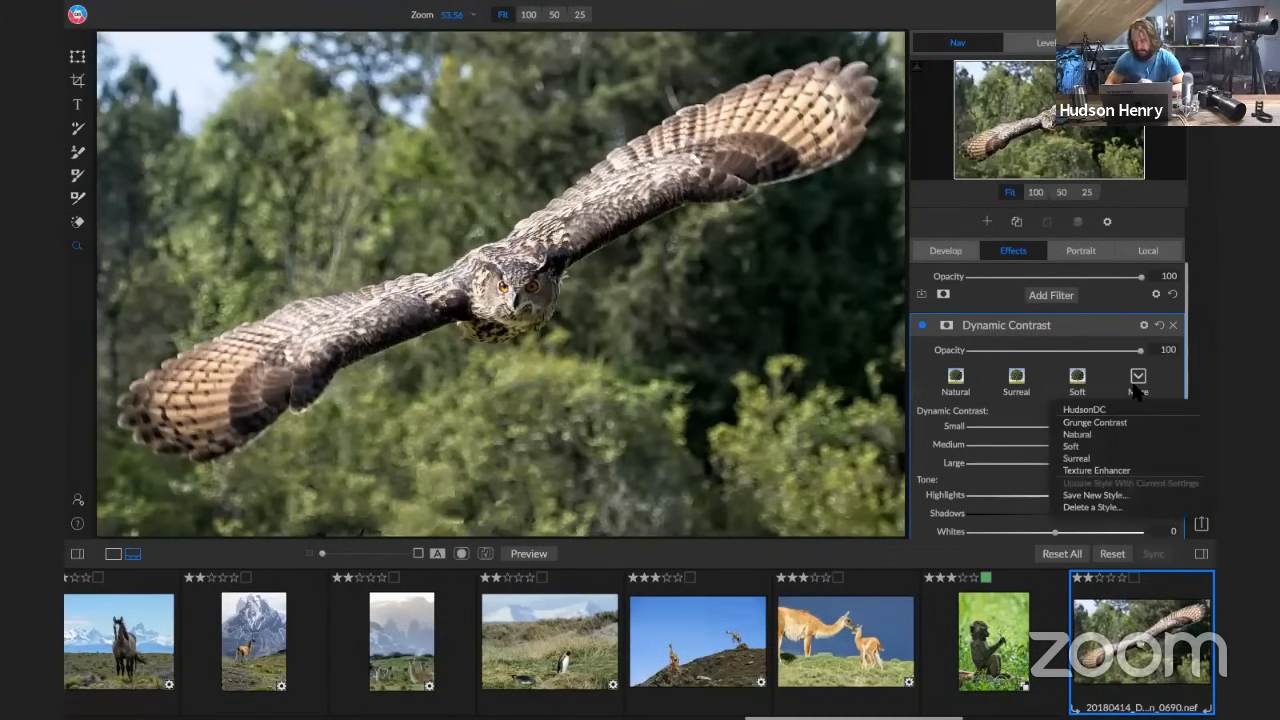
pyautogui.click(1100, 409)
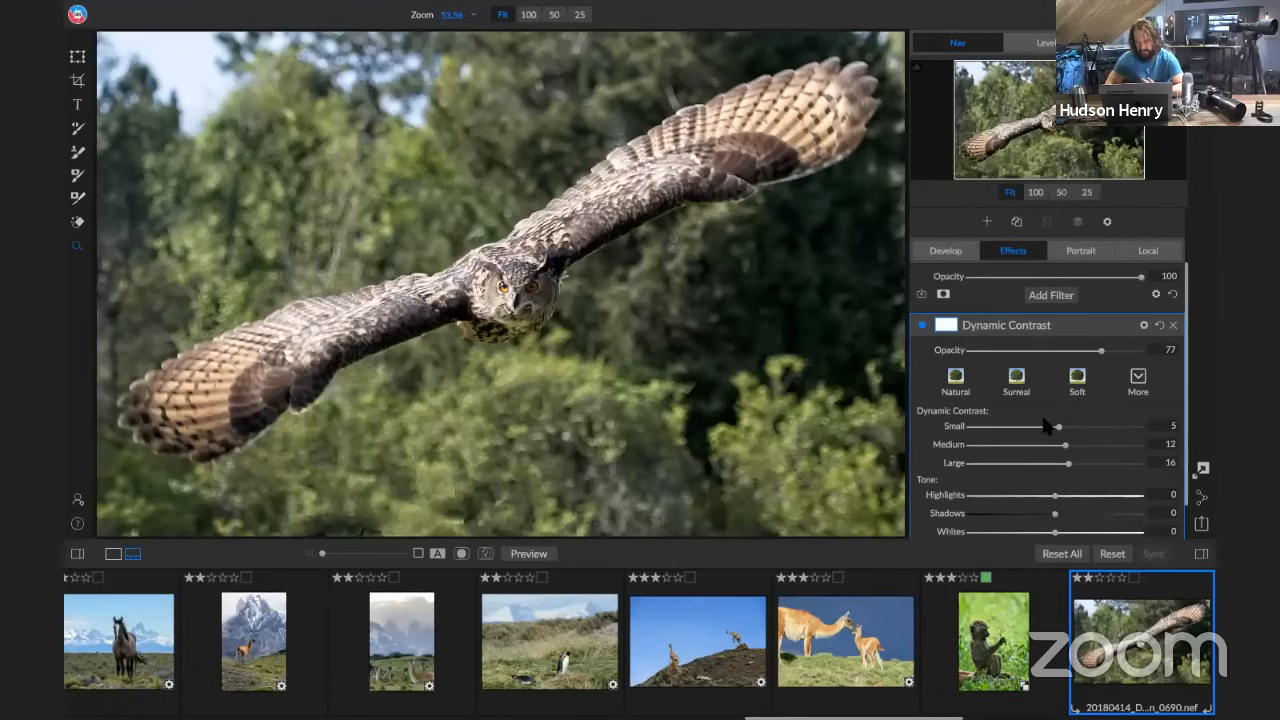
pyautogui.click(940, 378)
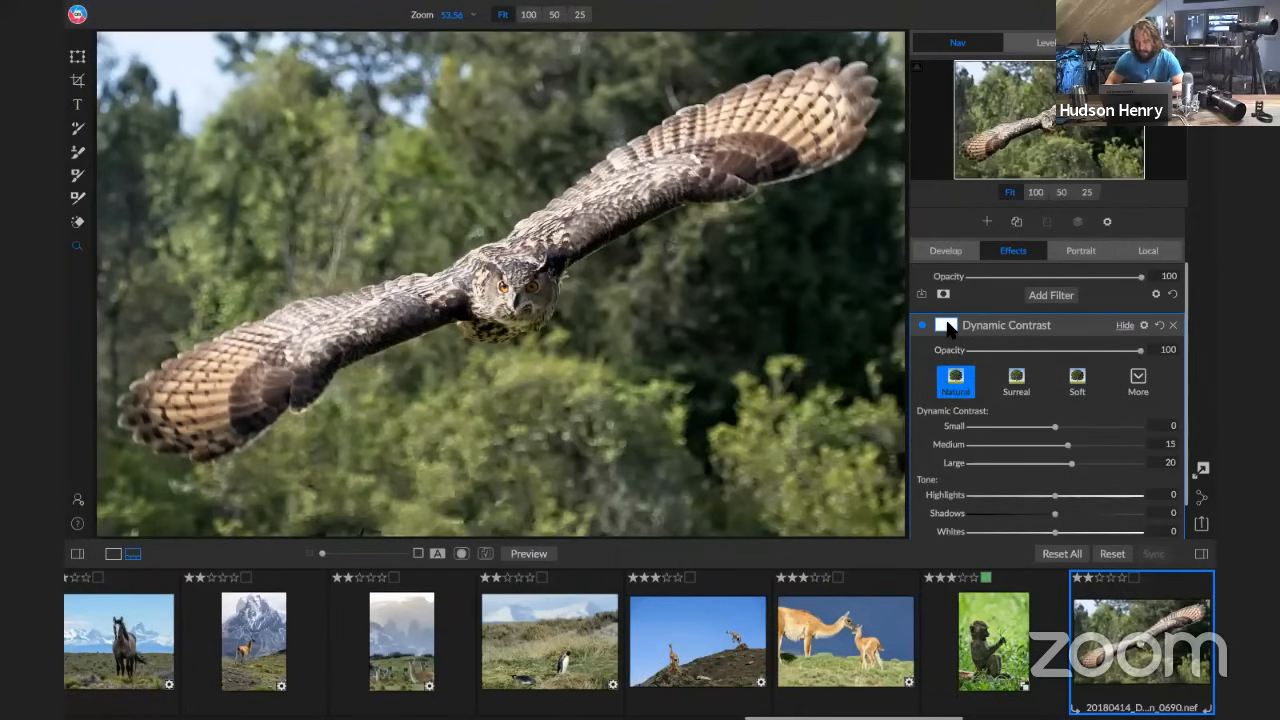
# Invert the Dynamic Contrast mask and paint the effect in over the owl's head and body with a size 175 brush
pyautogui.click(946, 325)
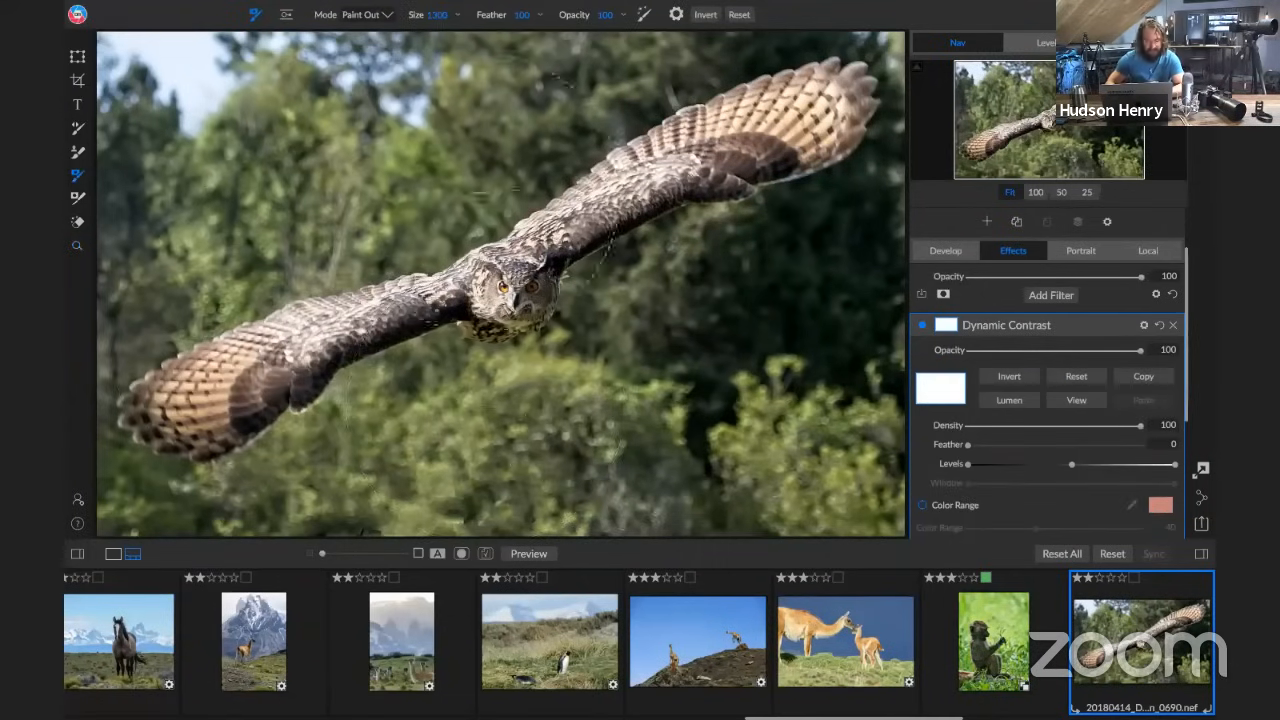
pyautogui.click(1022, 381)
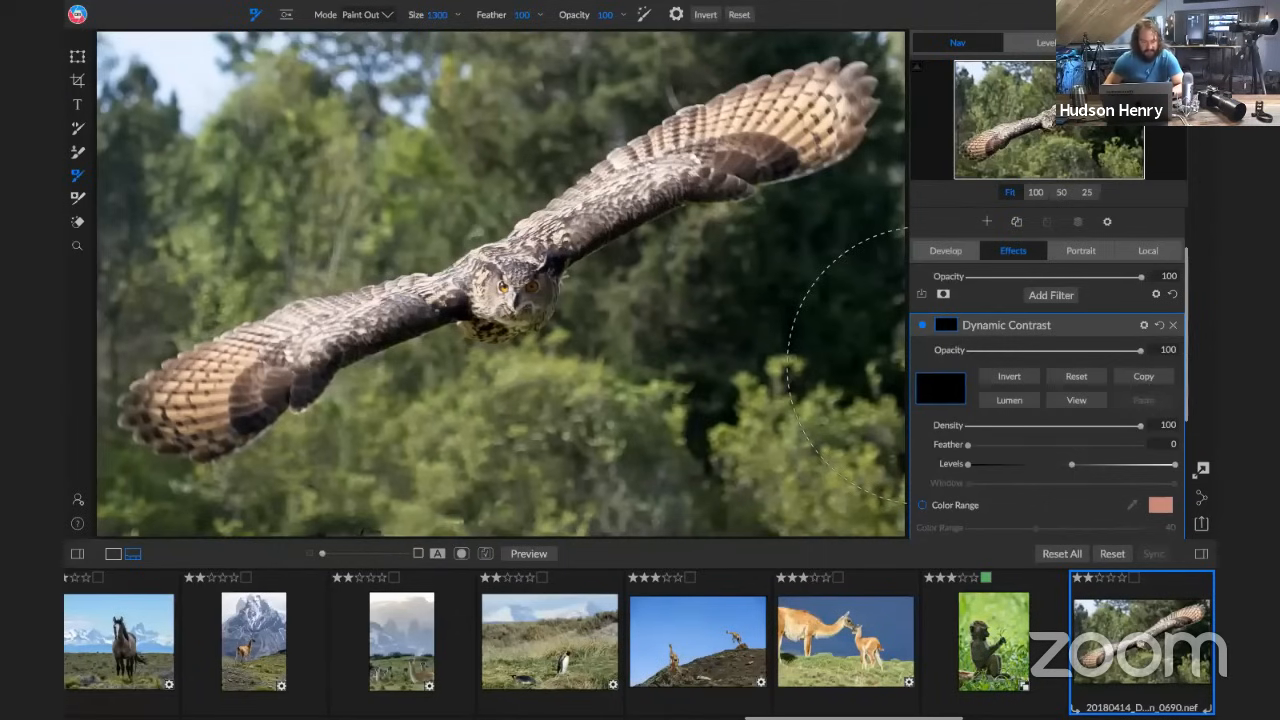
pyautogui.click(365, 14)
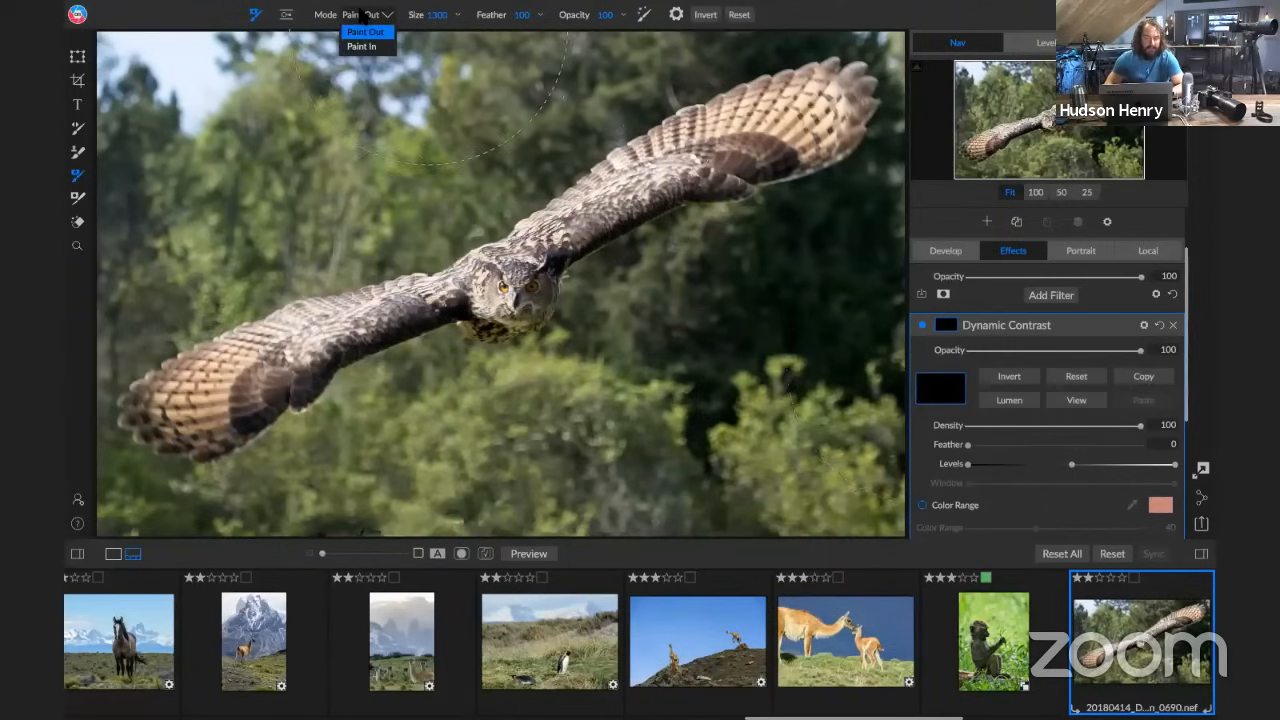
pyautogui.click(365, 43)
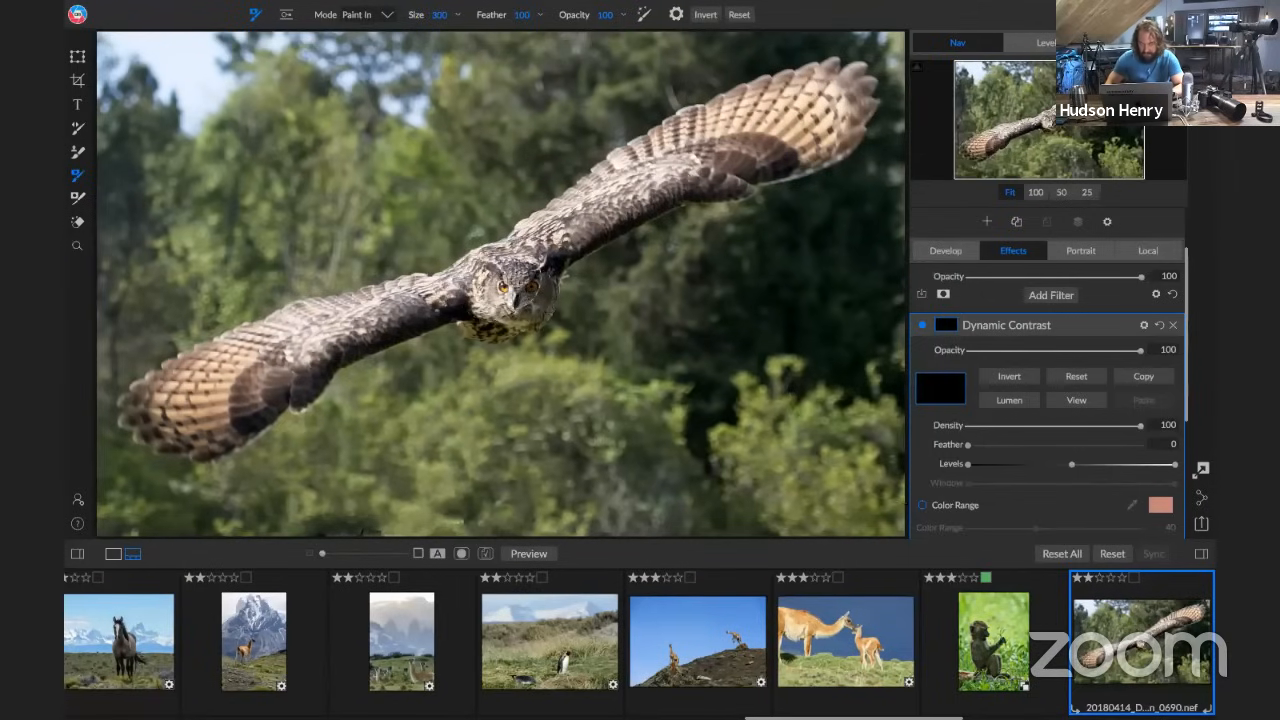
pyautogui.press('[')
pyautogui.press('[')
pyautogui.press('[')
pyautogui.press('[')
pyautogui.press('[')
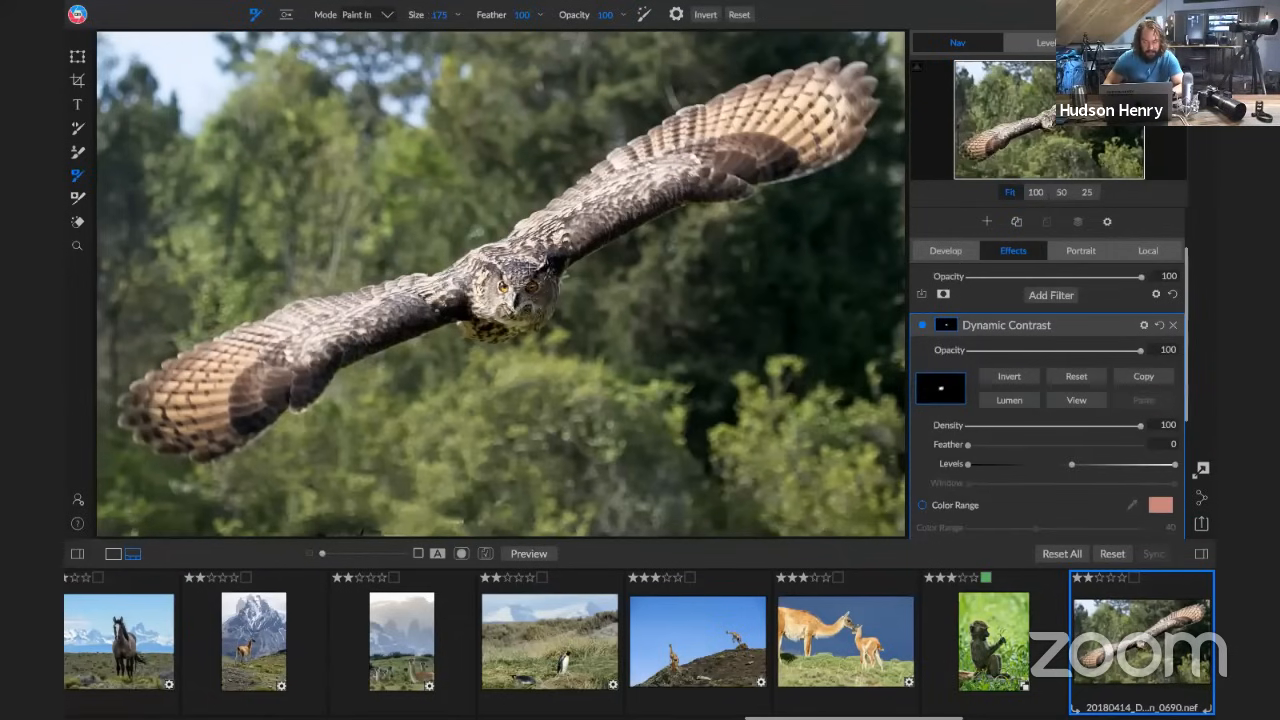
pyautogui.moveTo(490, 285); pyautogui.dragTo(535, 287)
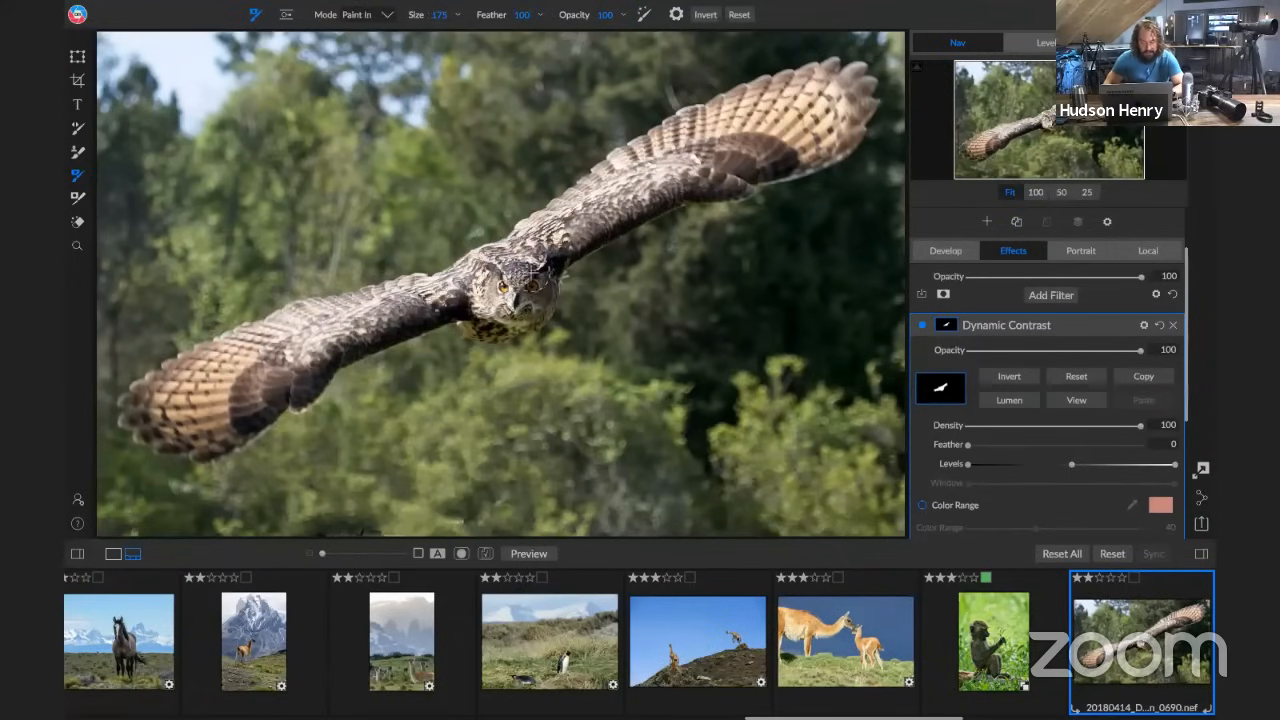
# Add a Color Enhancer filter with the Auto style and open its list of additional styles
pyautogui.click(1064, 294)
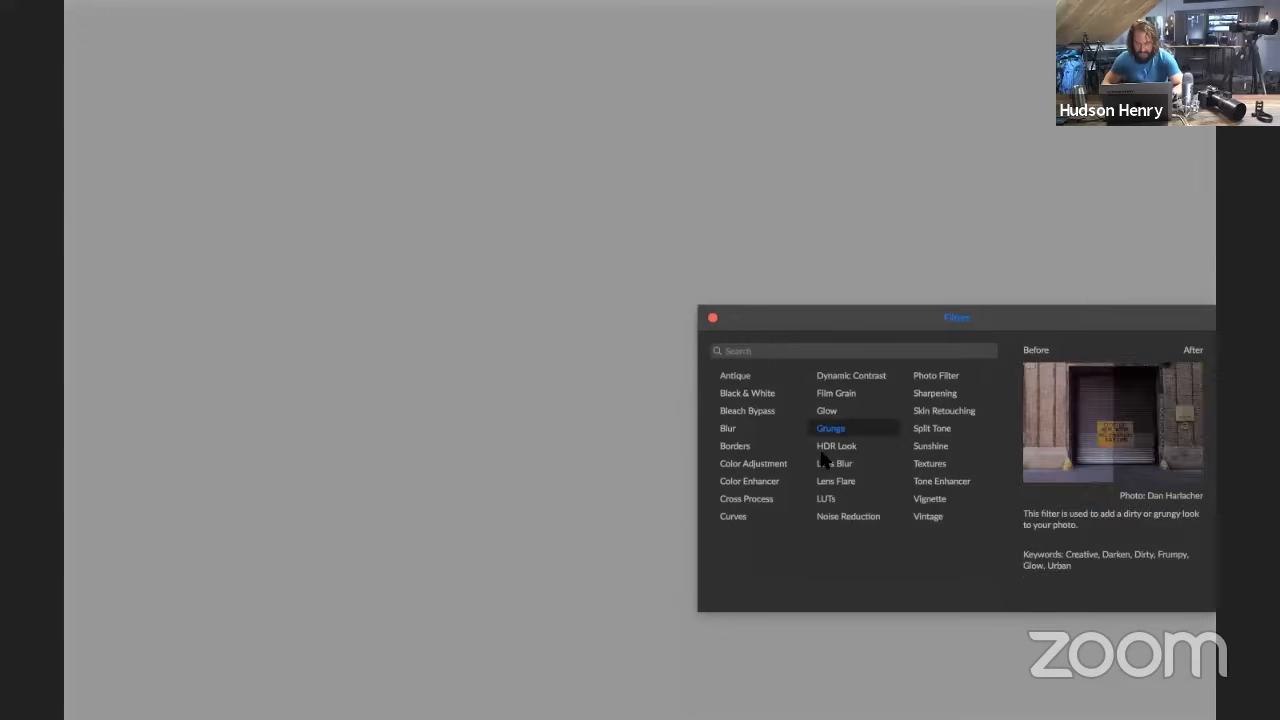
pyautogui.click(760, 481)
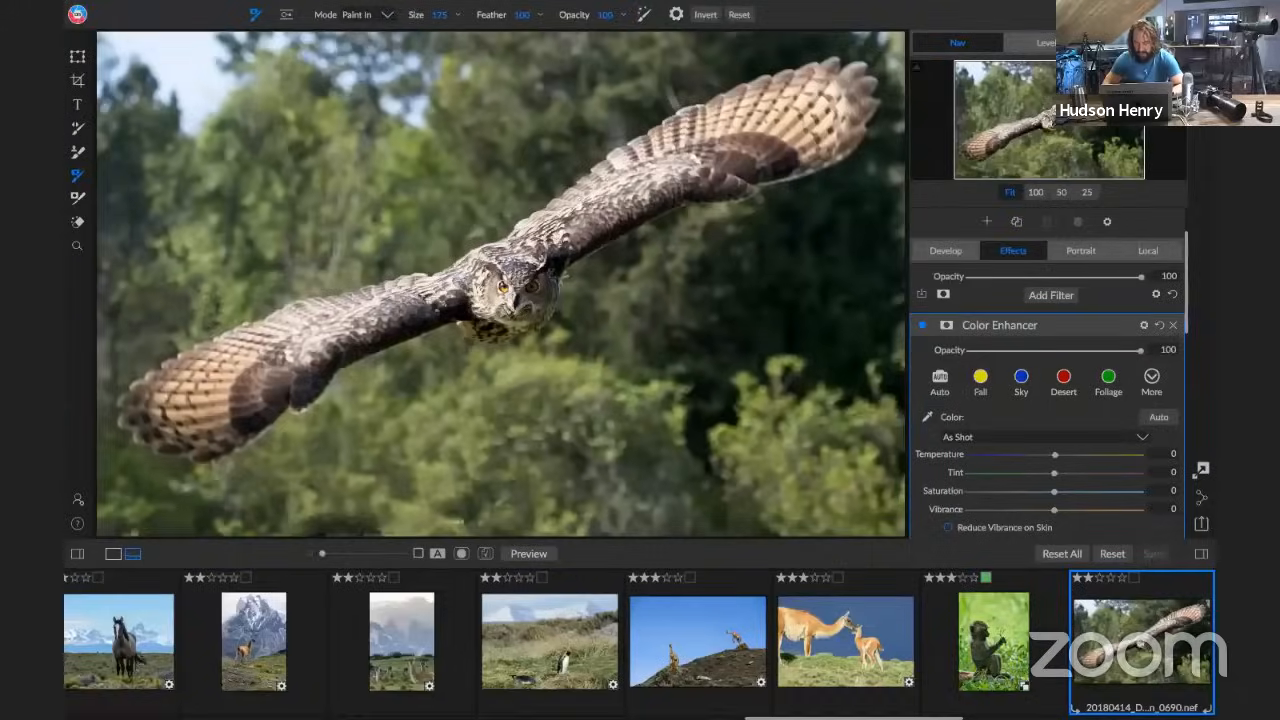
pyautogui.click(1152, 378)
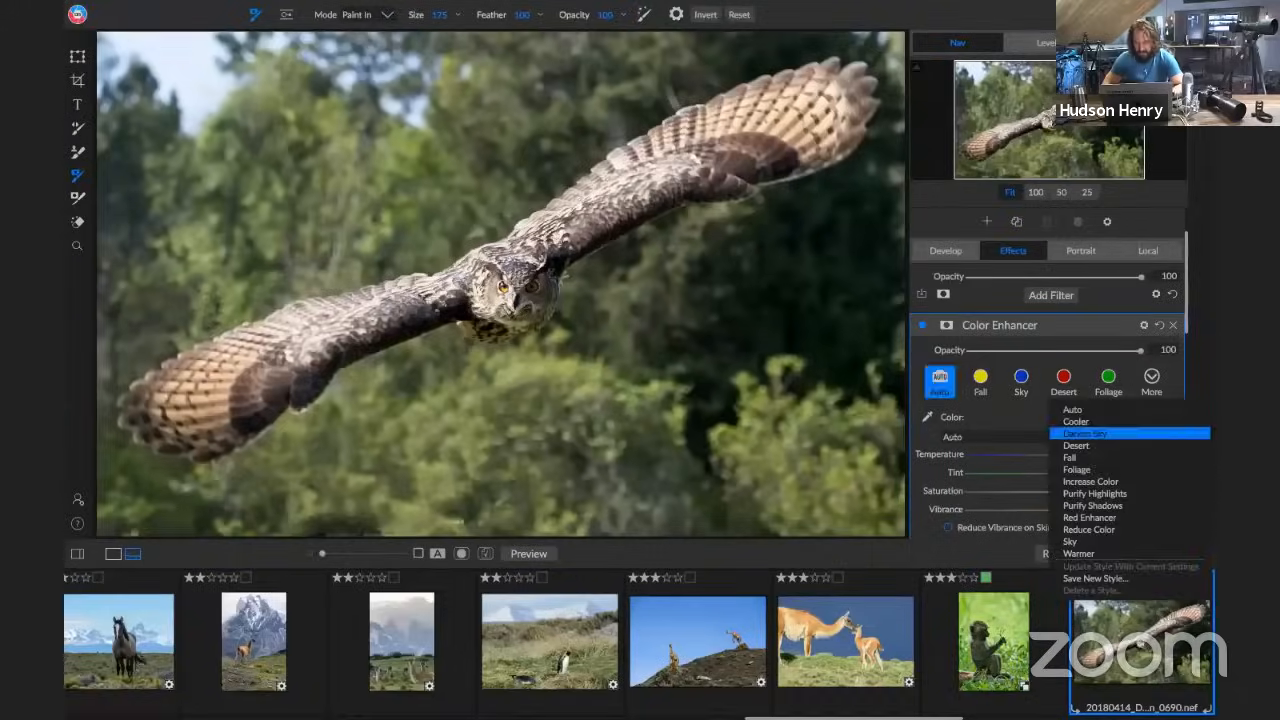
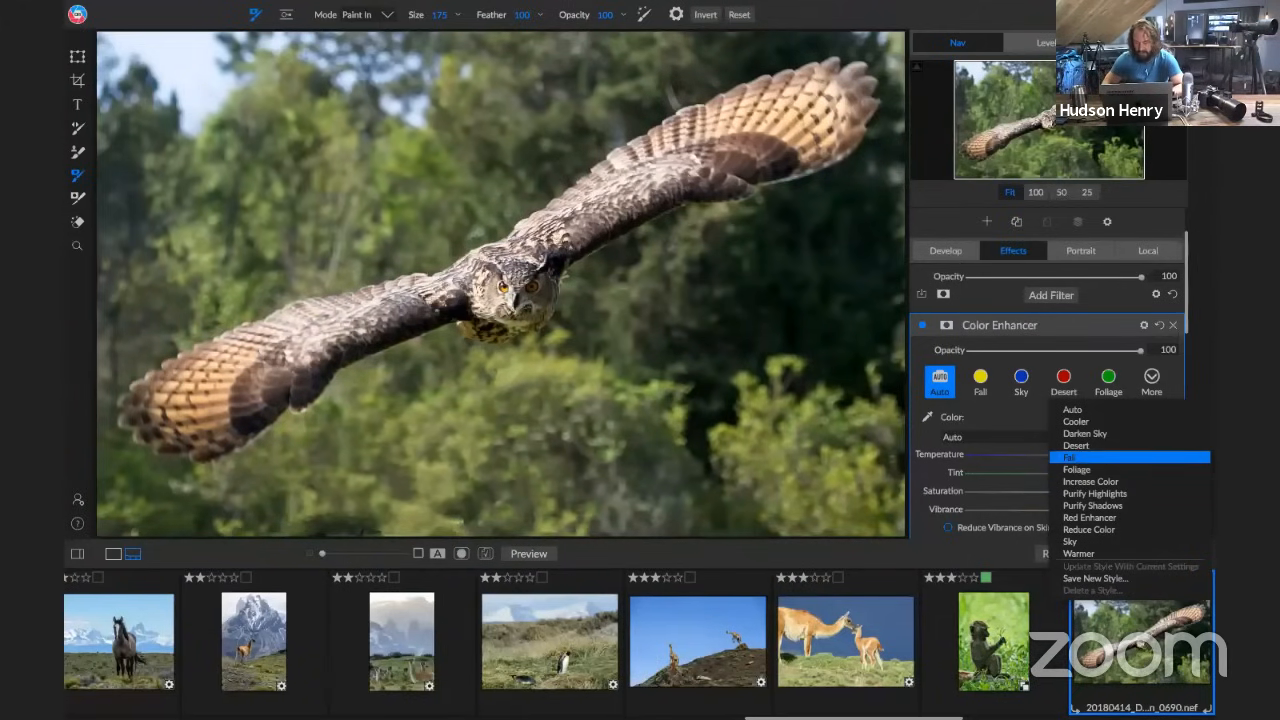
# Apply the Desert style to the owl photo's Color Enhancer filter
pyautogui.click(1077, 446)
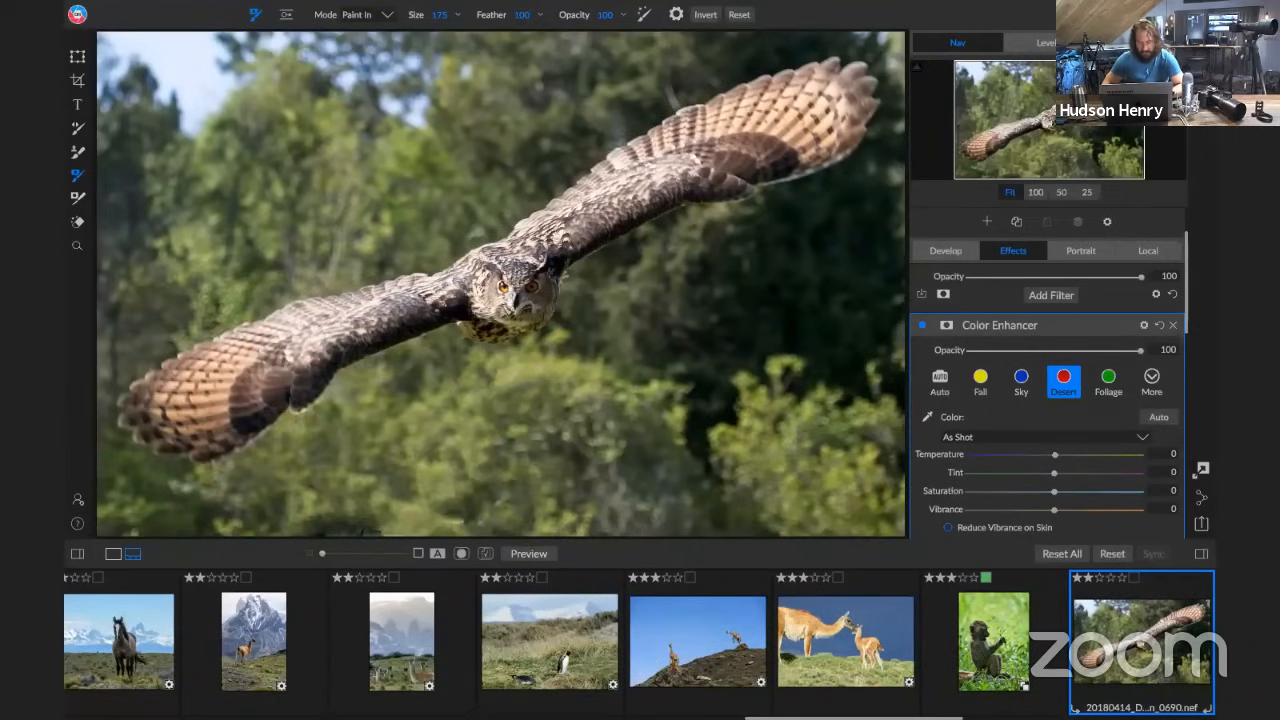
# Set up a local adjustment with Exposure 1.05 and brush it over the owl's eyes at size 45 and opacity 33, viewed at 100%
pyautogui.click(1148, 251)
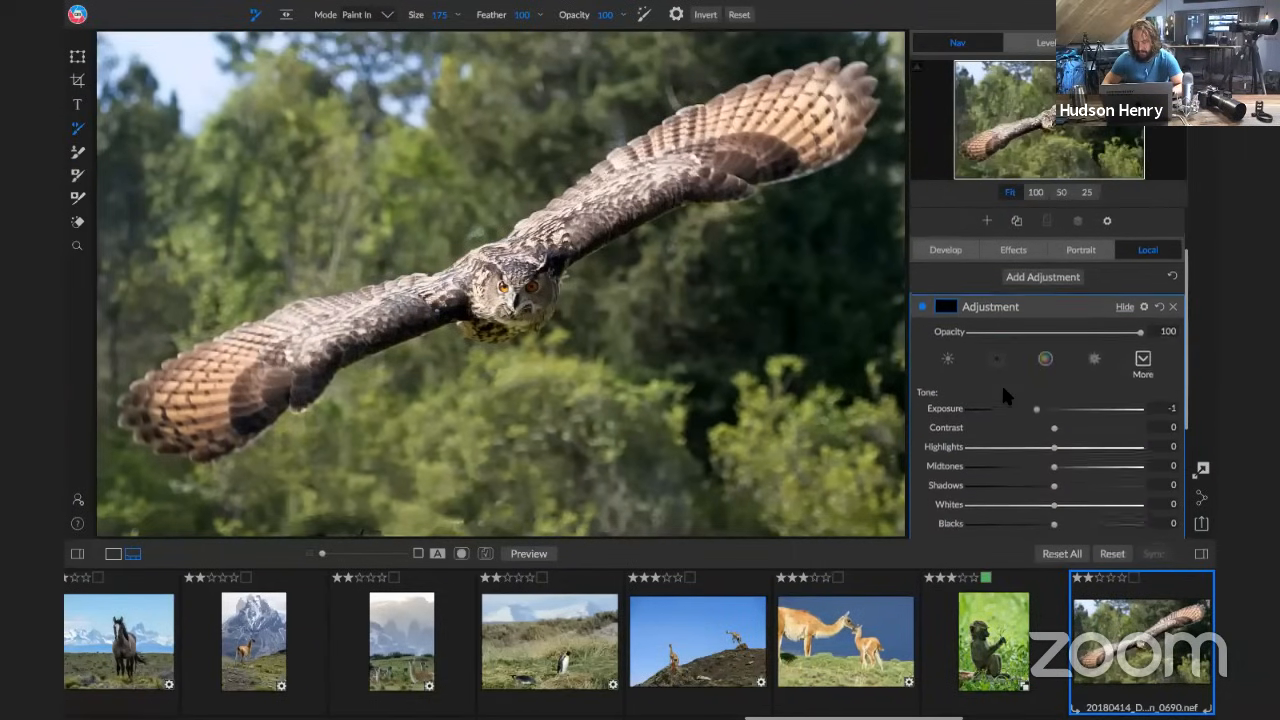
pyautogui.moveTo(1036, 408); pyautogui.dragTo(1070, 413)
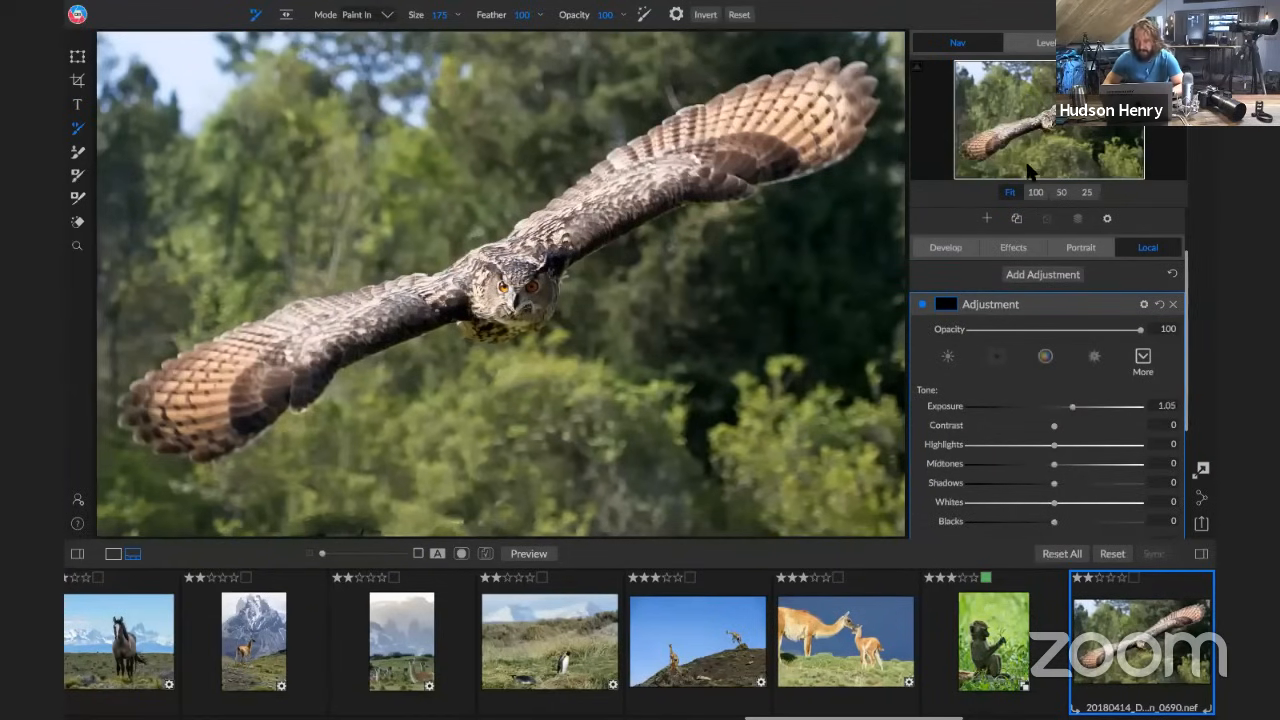
pyautogui.click(1036, 193)
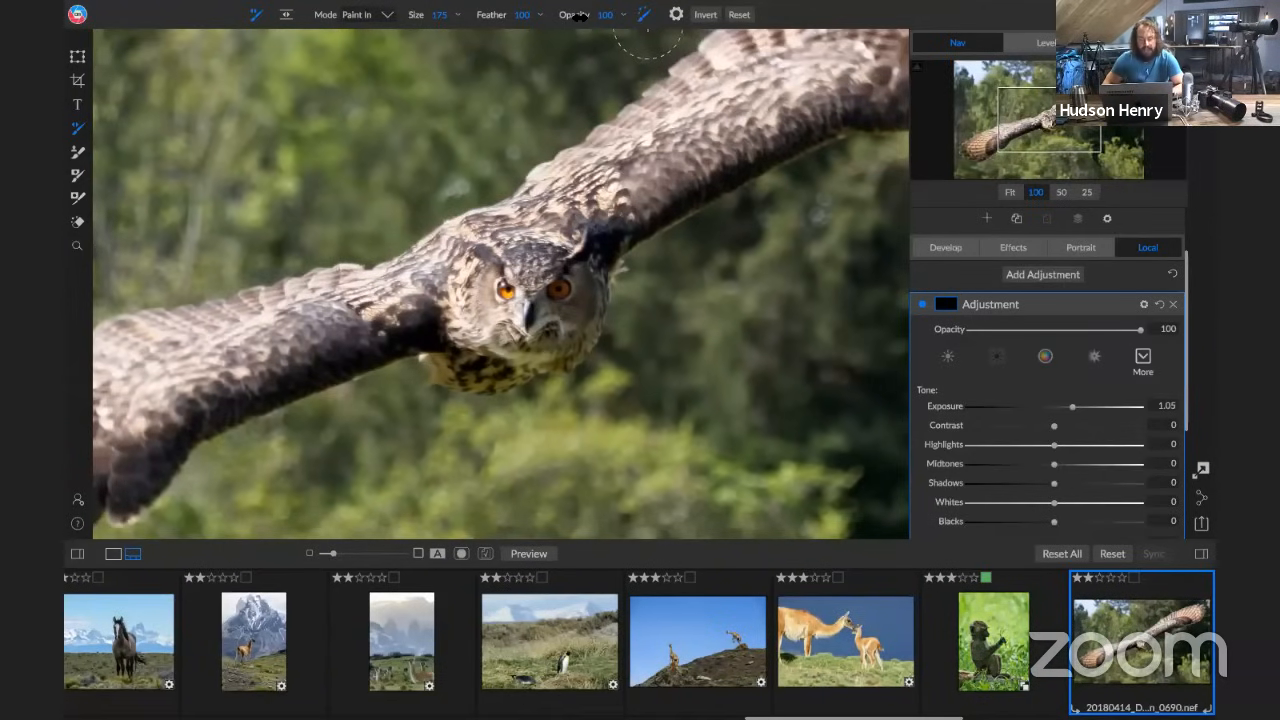
pyautogui.moveTo(564, 16); pyautogui.dragTo(497, 15)
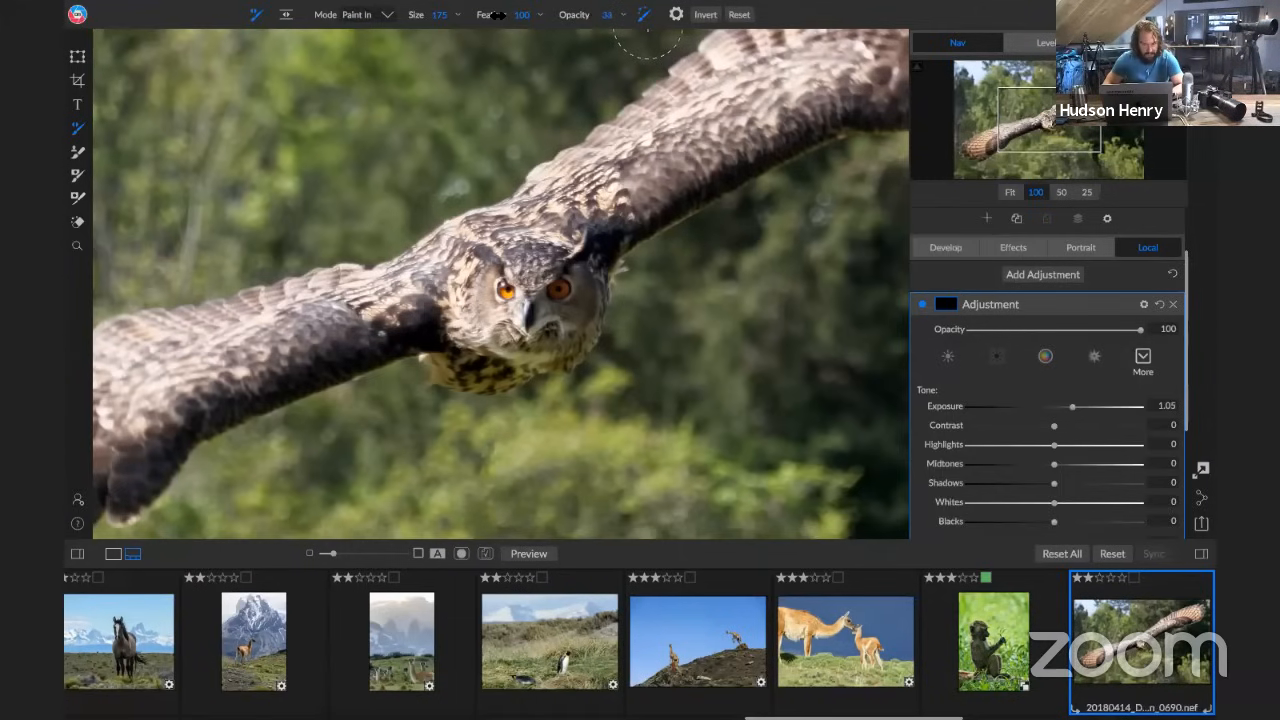
pyautogui.moveTo(497, 15); pyautogui.dragTo(494, 16)
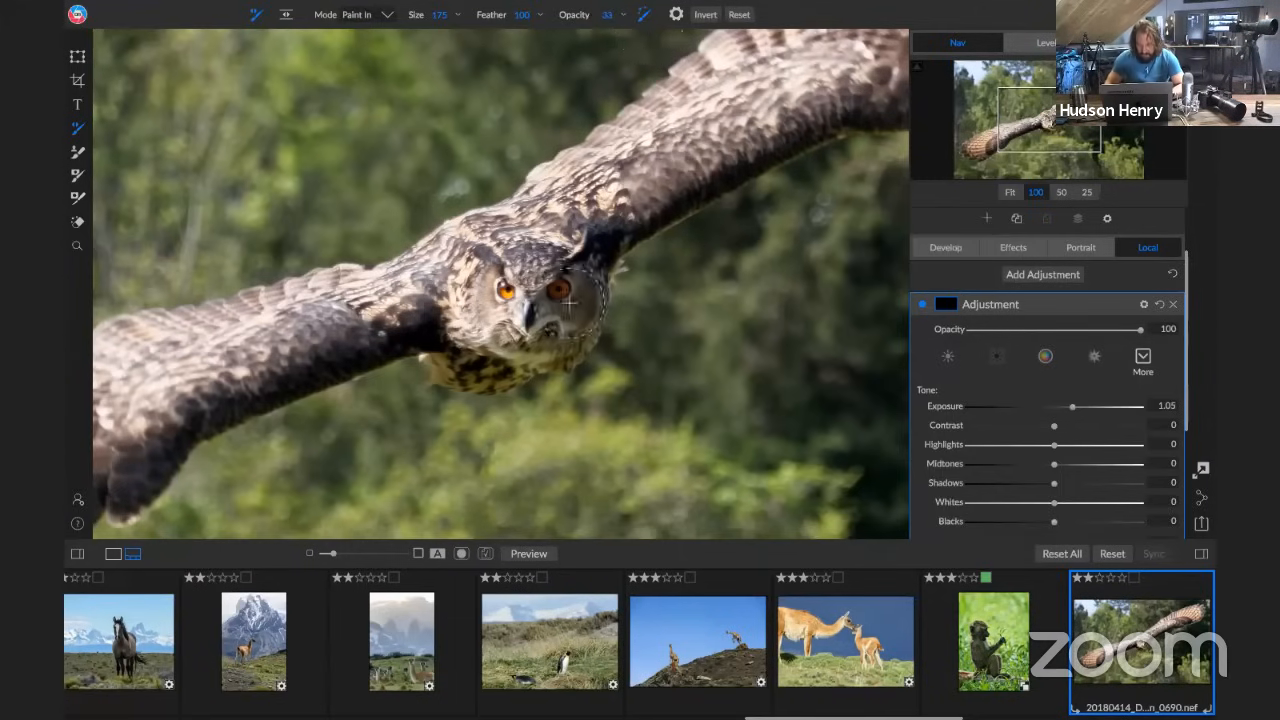
pyautogui.press('[')
pyautogui.press('[')
pyautogui.press('[')
pyautogui.press('[')
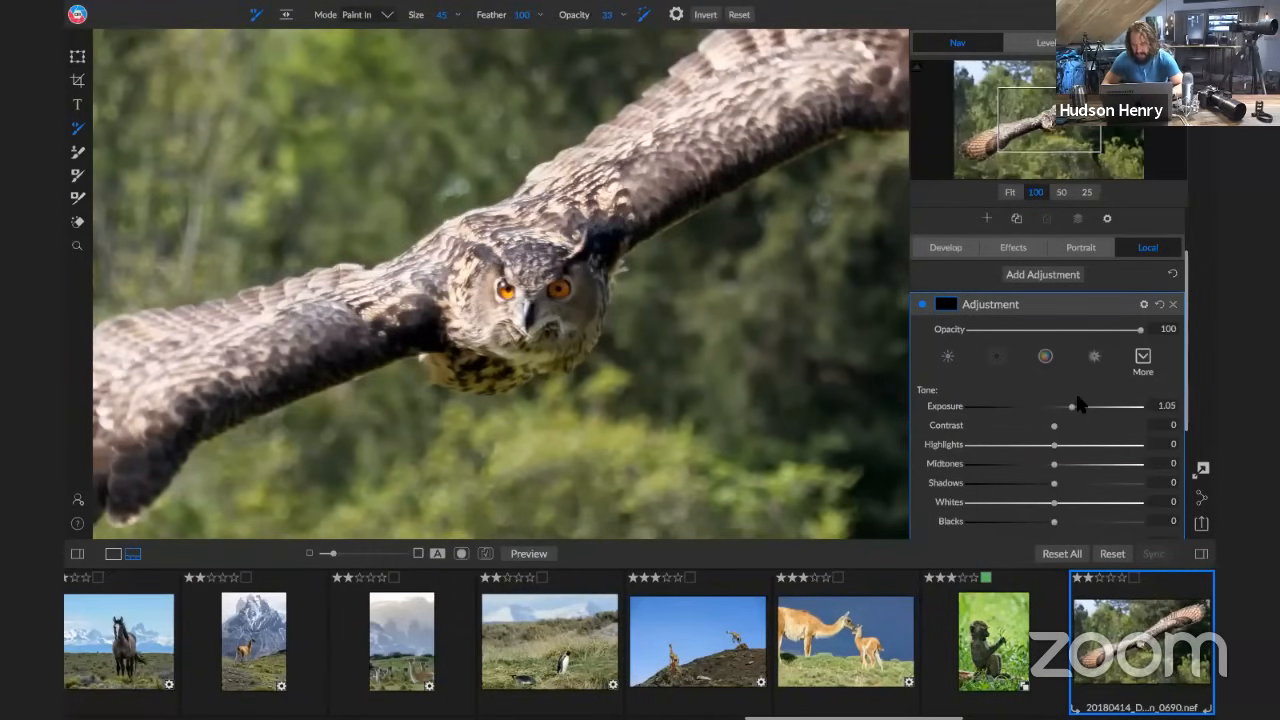
# Set the local adjustment's Exposure to 1.2 and its Opacity to 82, and compare the whole photo with the adjustment off and on
pyautogui.moveTo(1077, 410); pyautogui.dragTo(1074, 411)
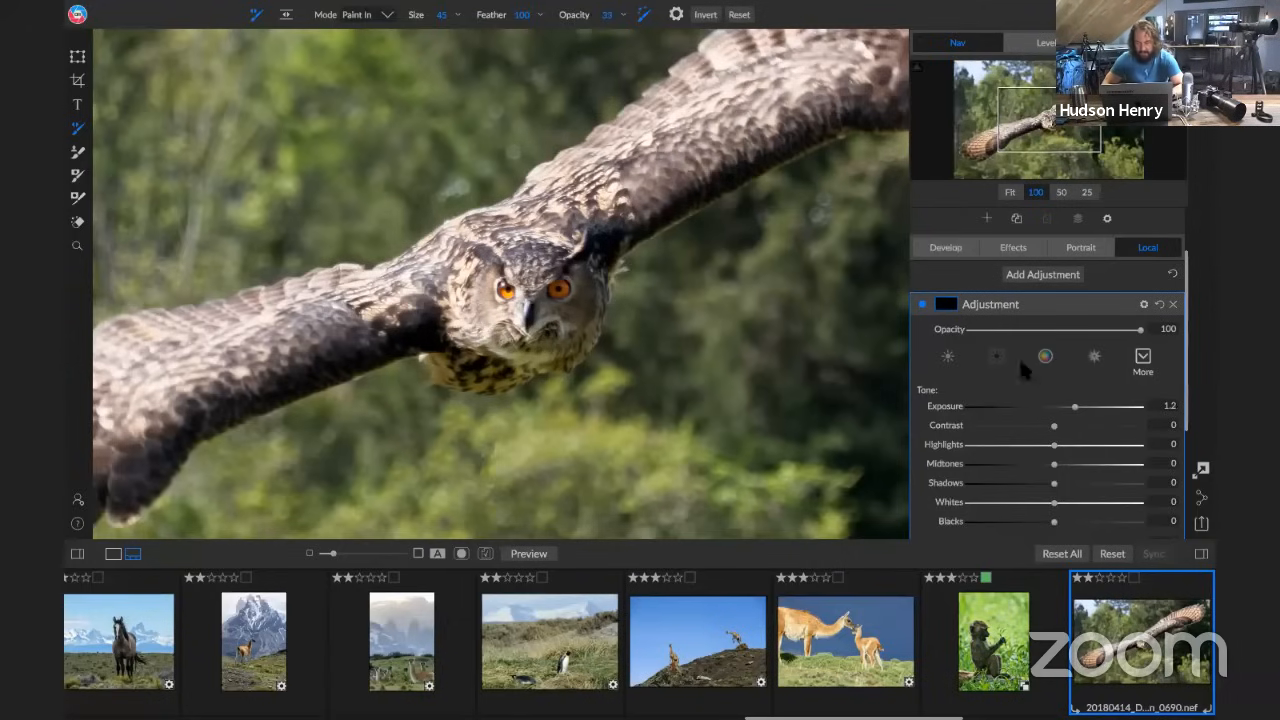
pyautogui.click(1010, 192)
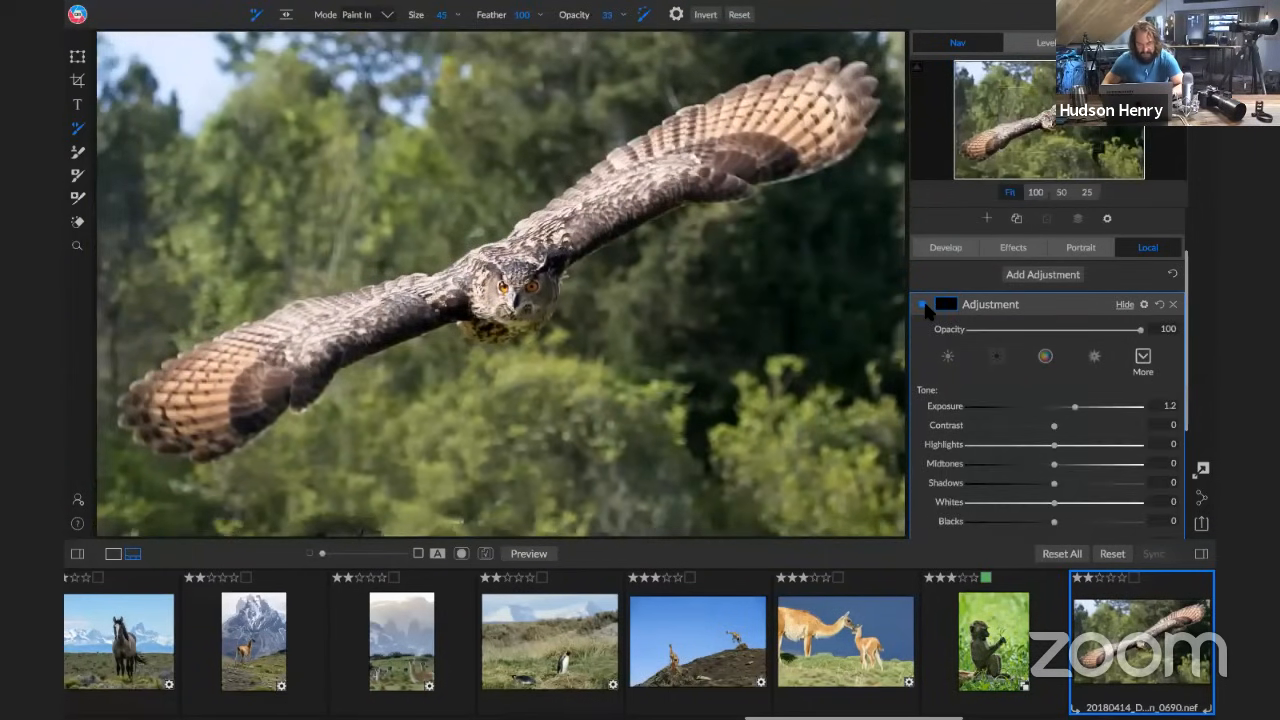
pyautogui.moveTo(1139, 329); pyautogui.dragTo(1111, 329)
pyautogui.click(921, 303)
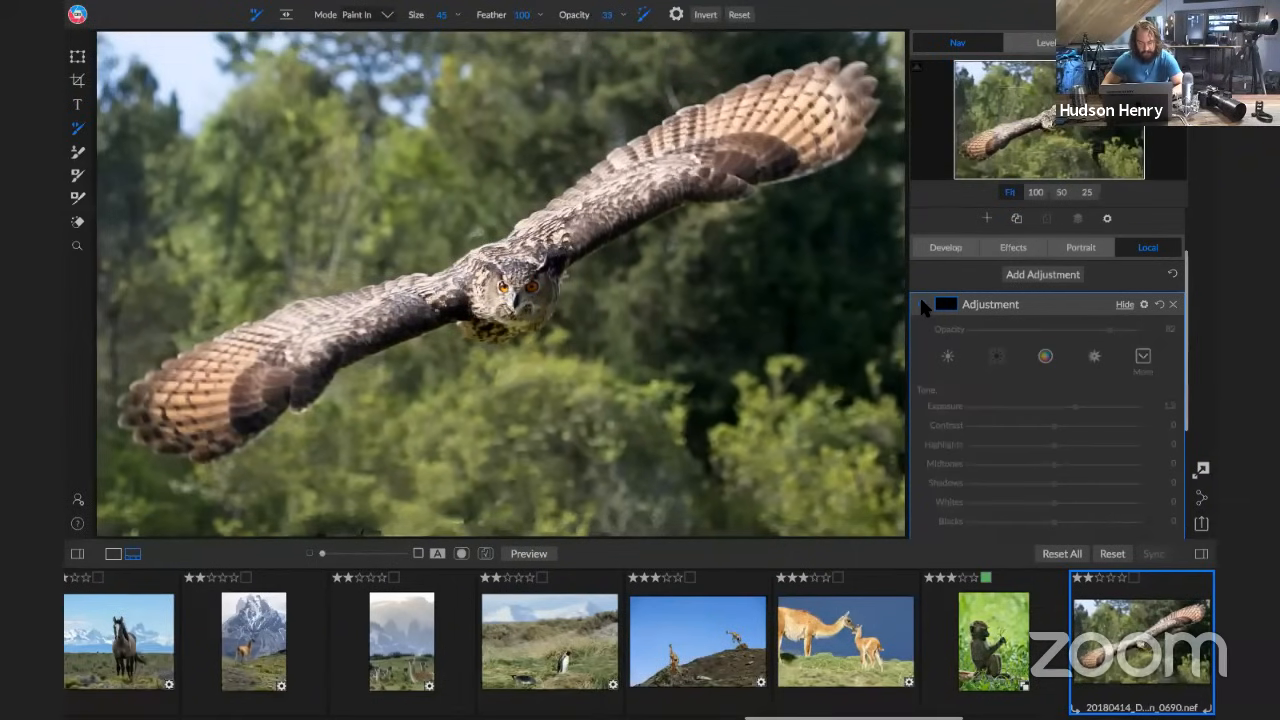
pyautogui.click(921, 303)
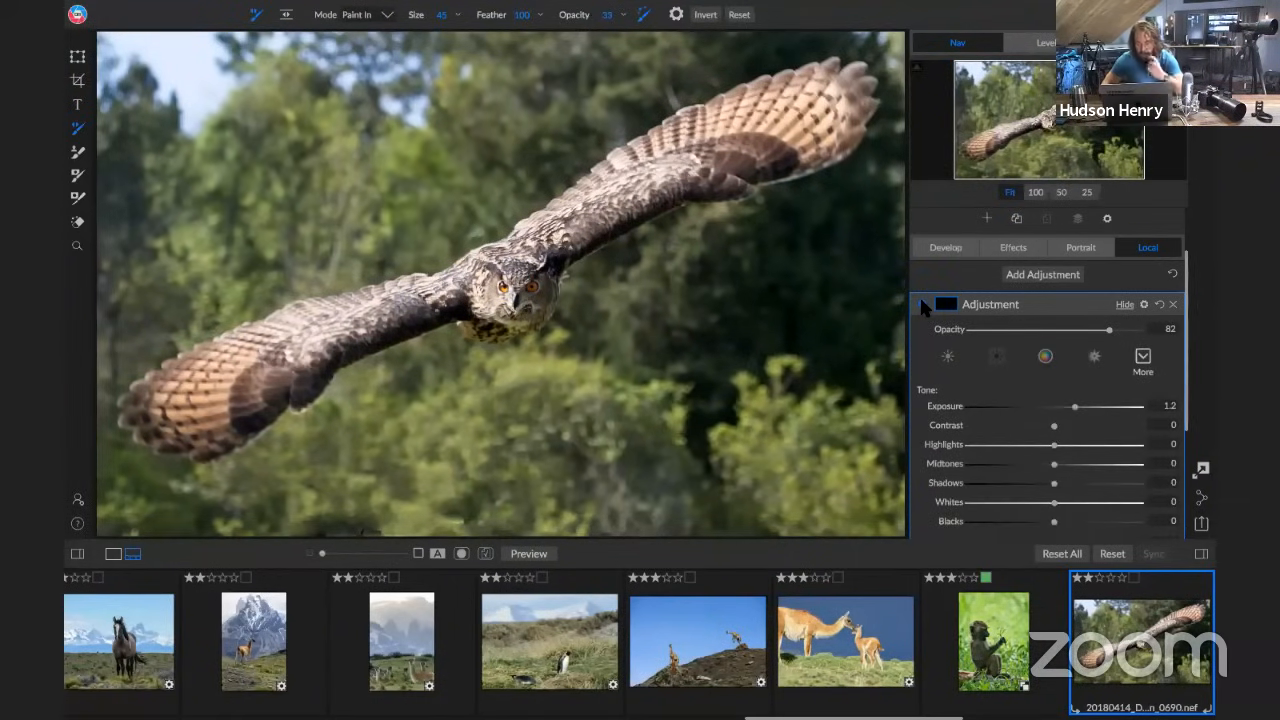
# Add a Vignette filter to the owl photo's effects and apply its Big Softy style
pyautogui.click(1013, 249)
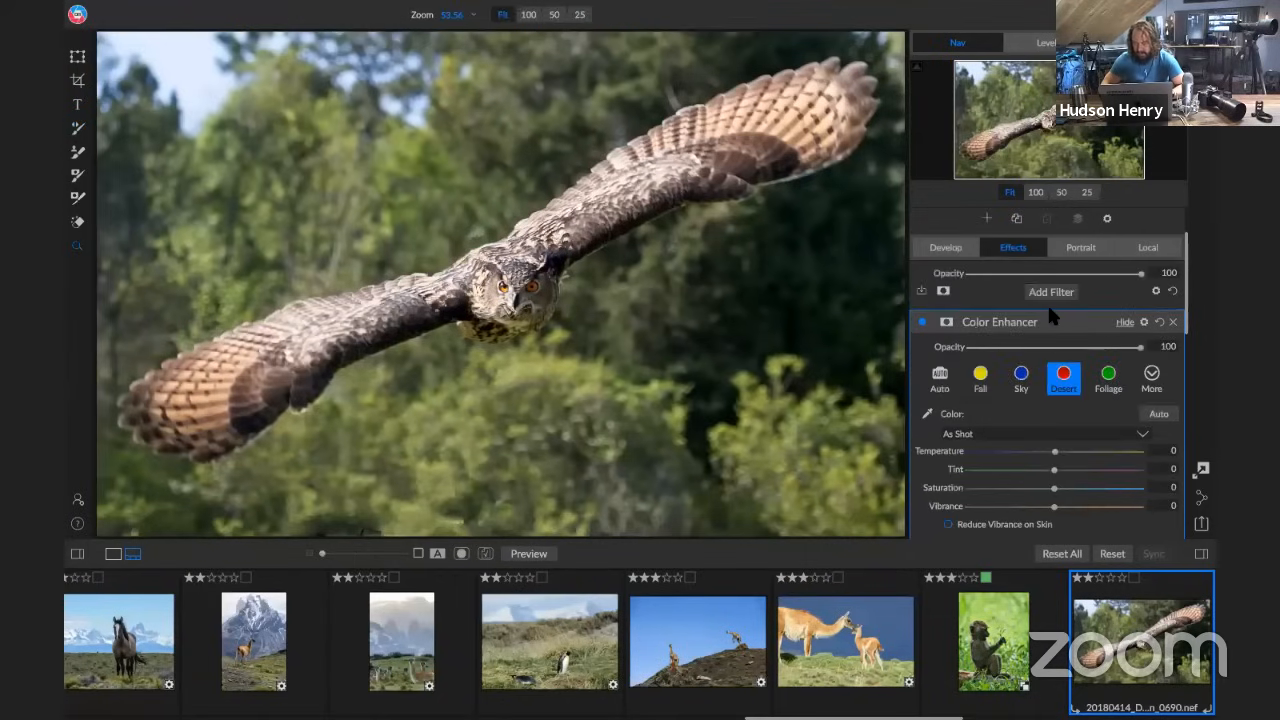
pyautogui.scroll(1, 1050, 310)
pyautogui.scroll(2, 1050, 312)
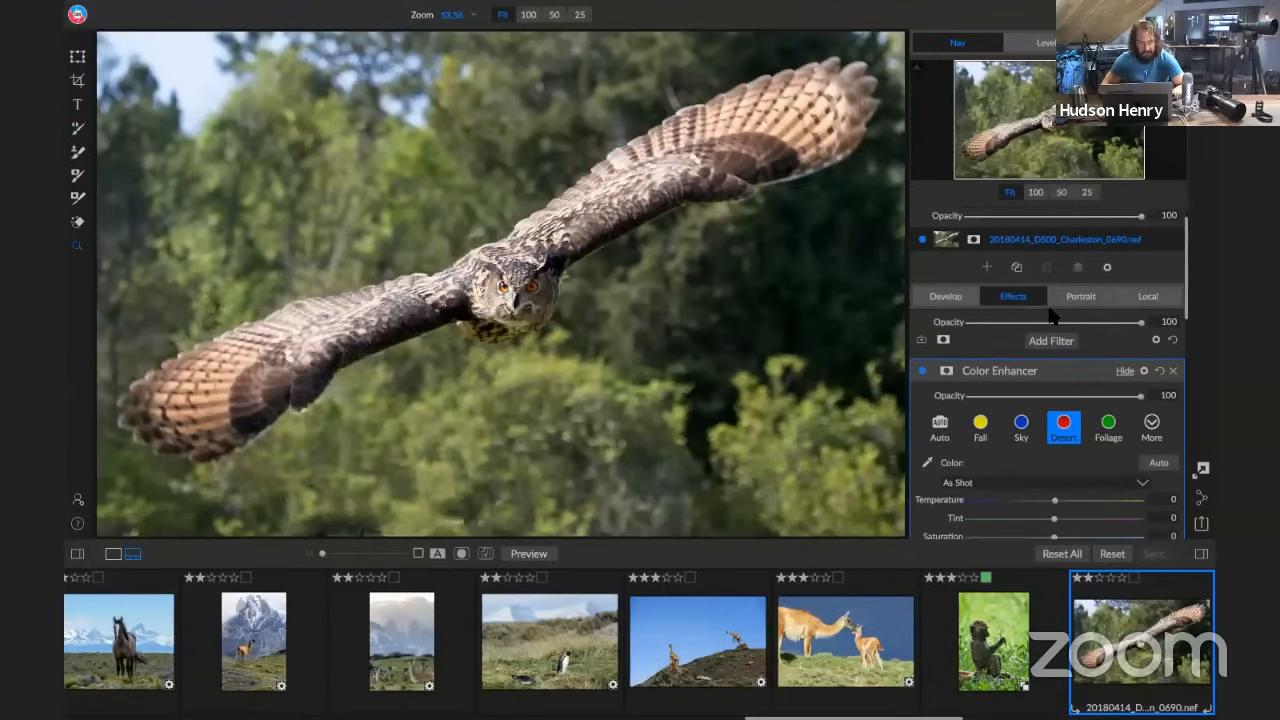
pyautogui.scroll(-1, 1050, 316)
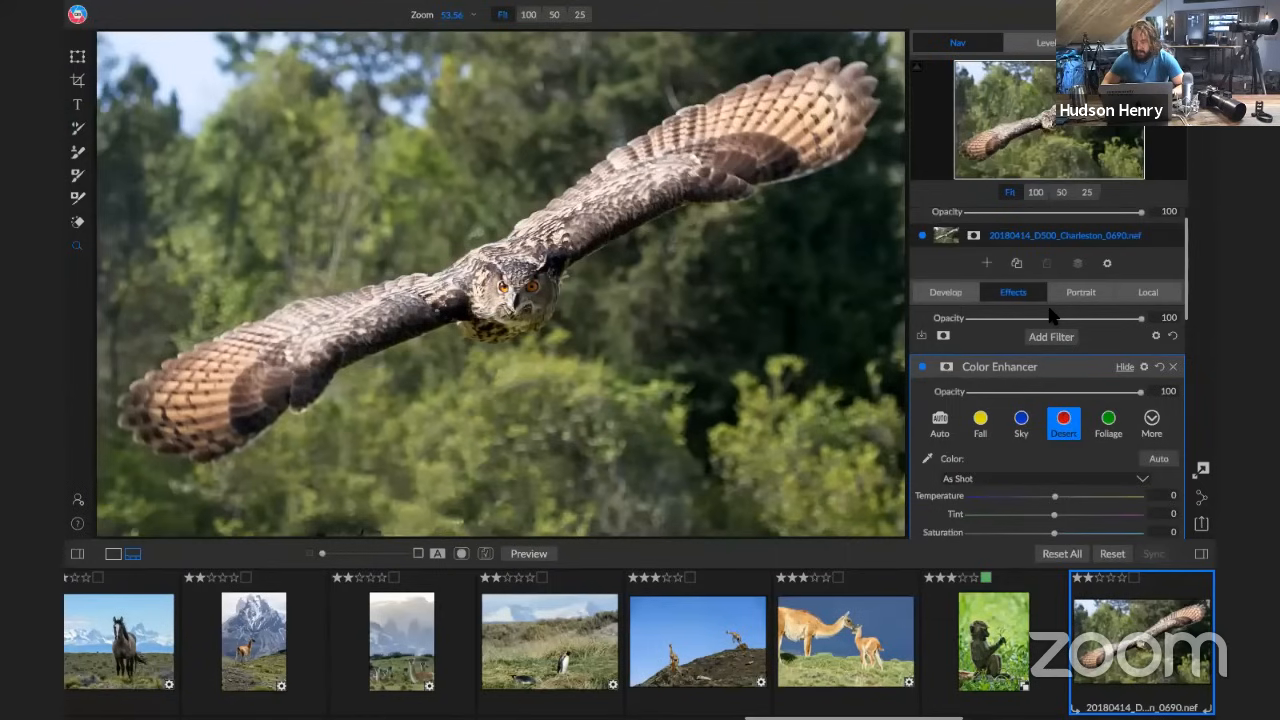
pyautogui.scroll(1, 1052, 316)
pyautogui.scroll(-2, 1050, 320)
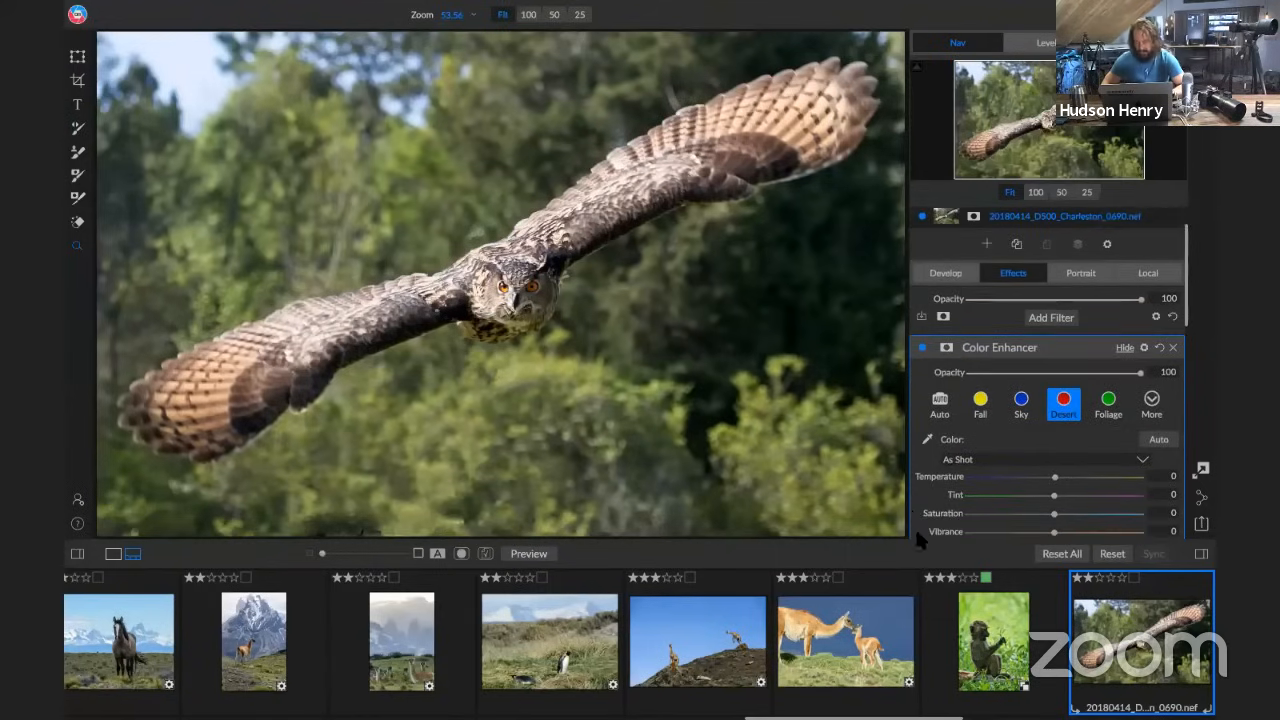
pyautogui.click(918, 529)
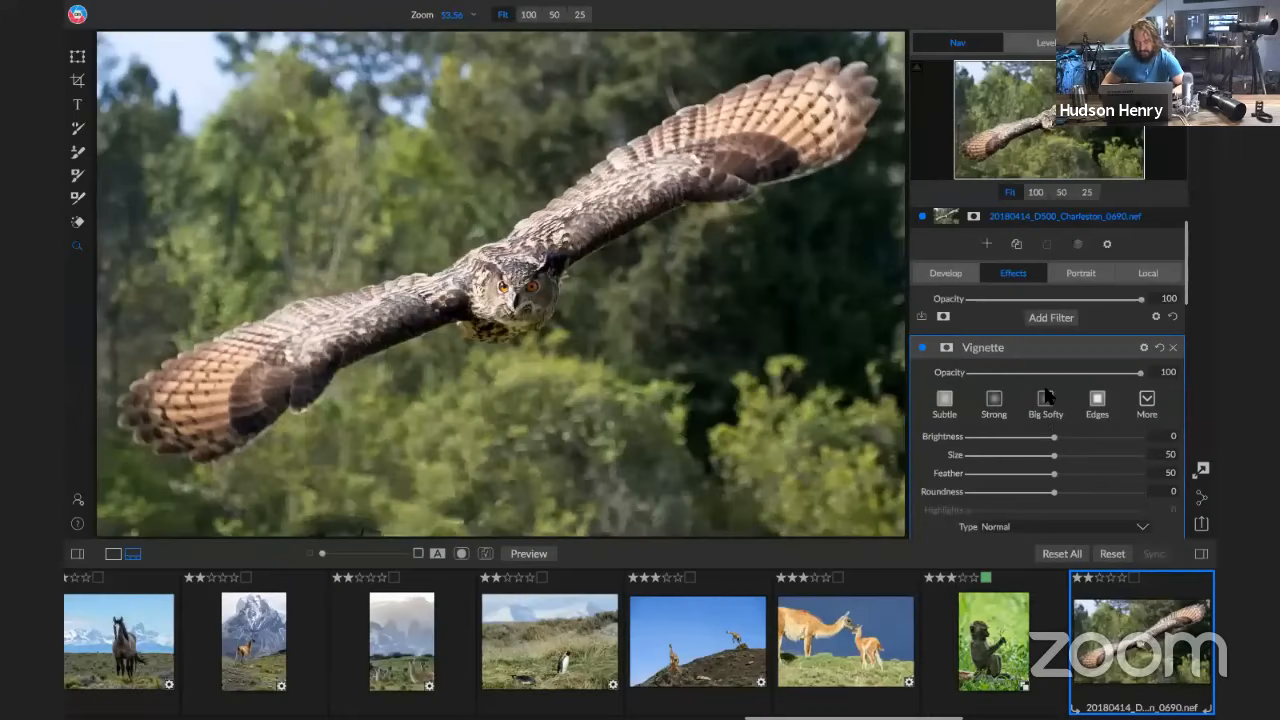
pyautogui.click(1046, 396)
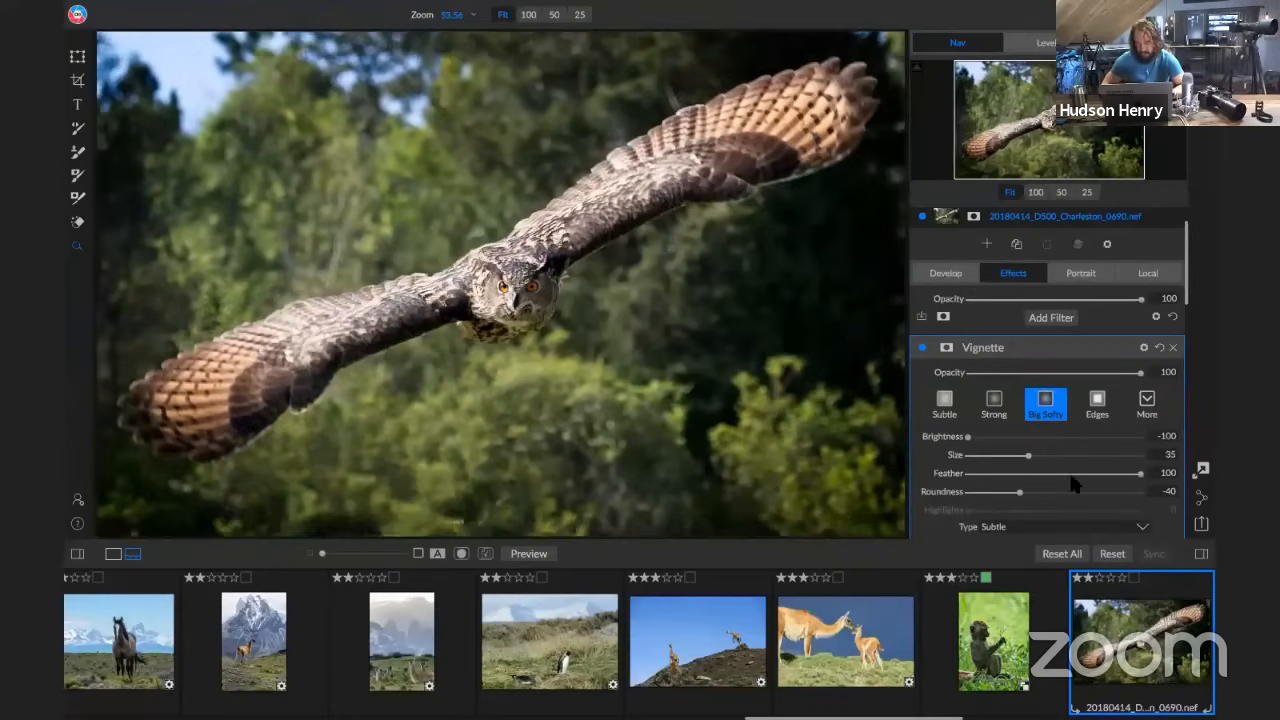
# Set the vignette's Feather to 0, Roundness to 0 and Size to 13, and reposition its centre on the owl's head
pyautogui.moveTo(1070, 475); pyautogui.dragTo(870, 478)
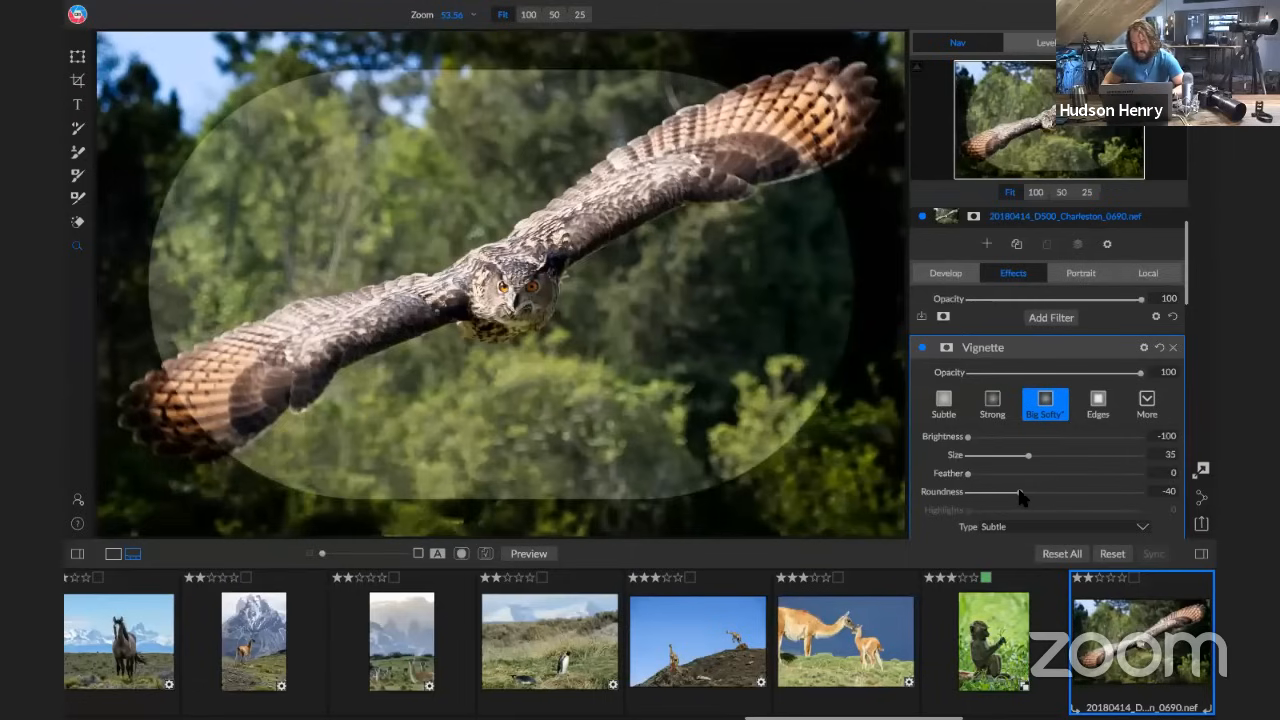
pyautogui.moveTo(1020, 492); pyautogui.dragTo(1004, 492)
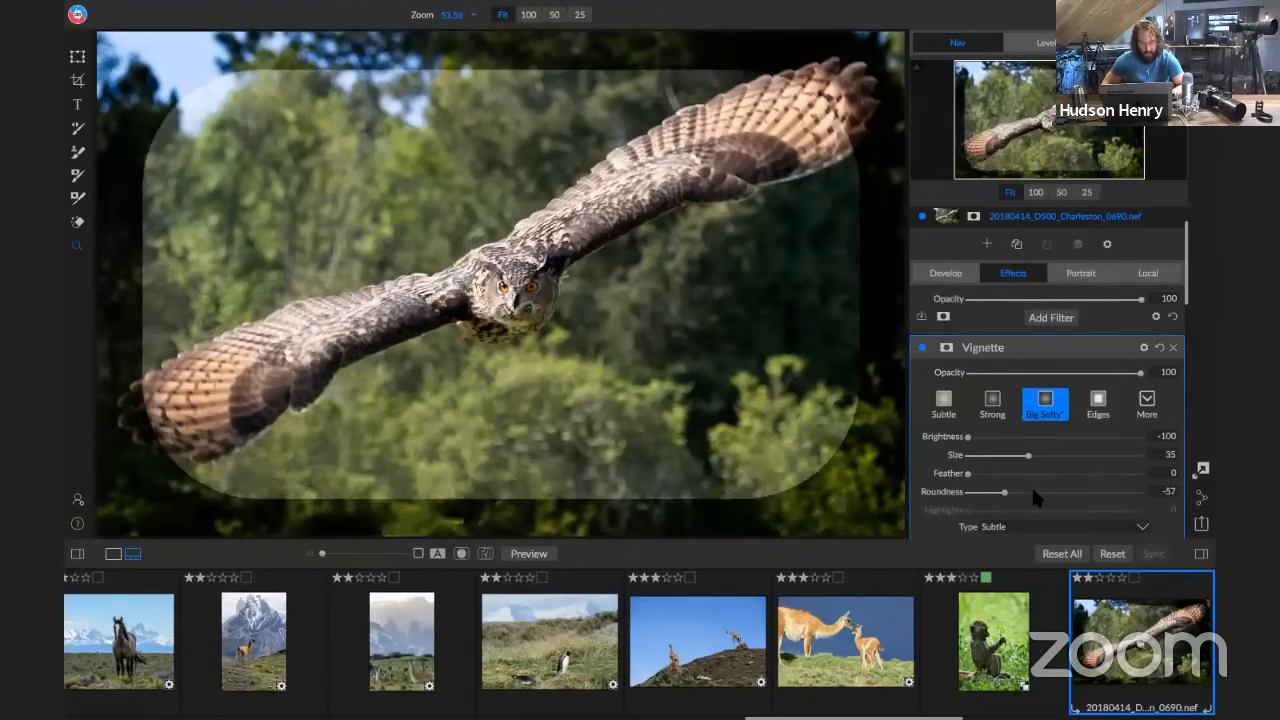
pyautogui.click(1051, 492)
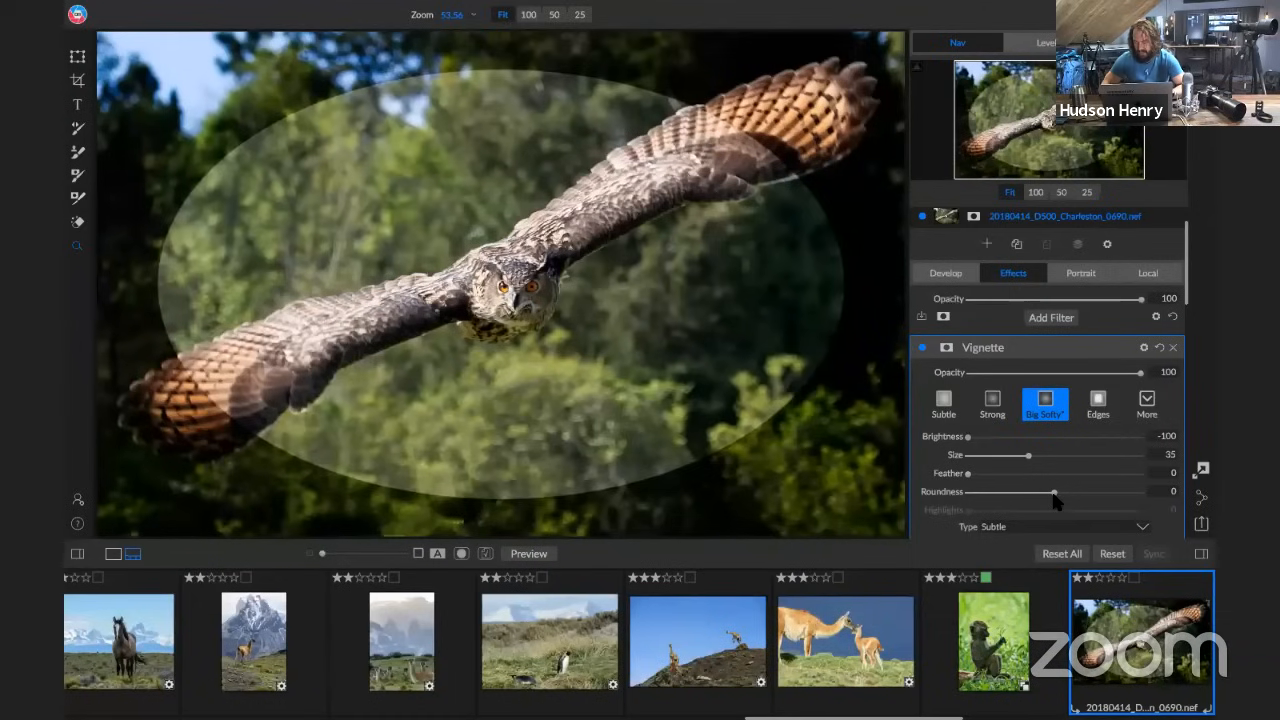
pyautogui.moveTo(1030, 457); pyautogui.dragTo(988, 455)
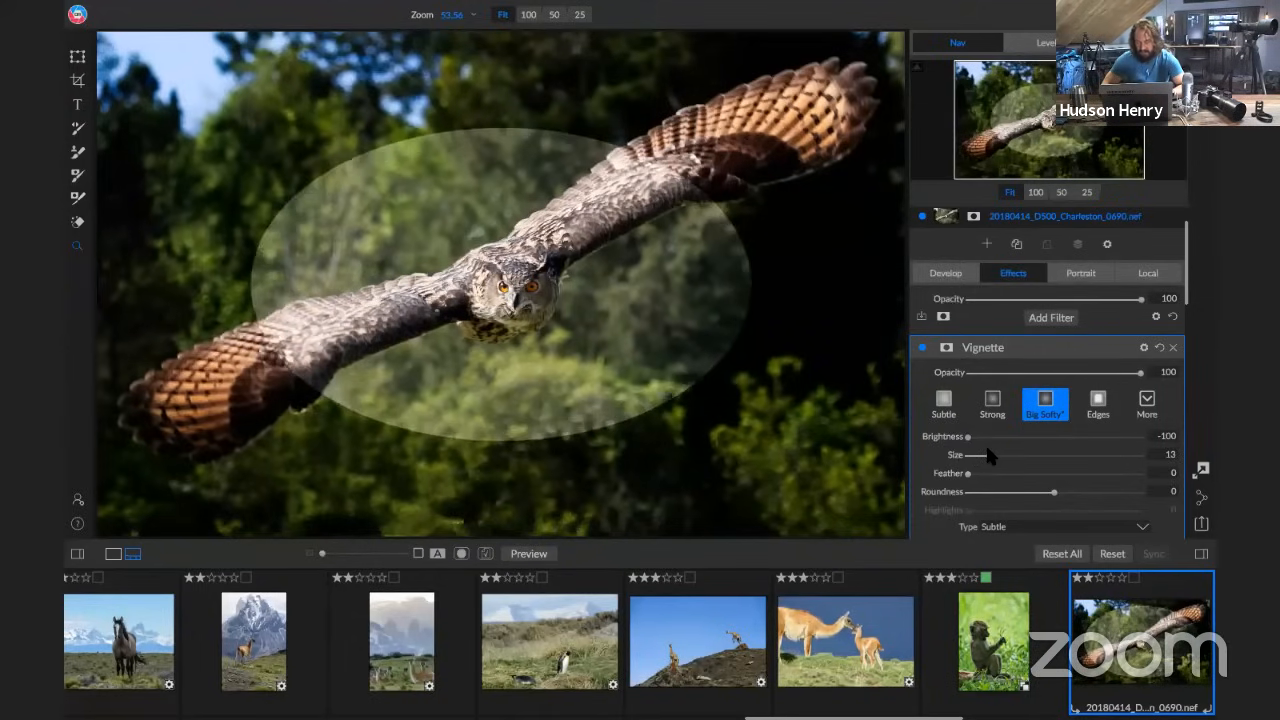
pyautogui.scroll(-3, 1030, 476)
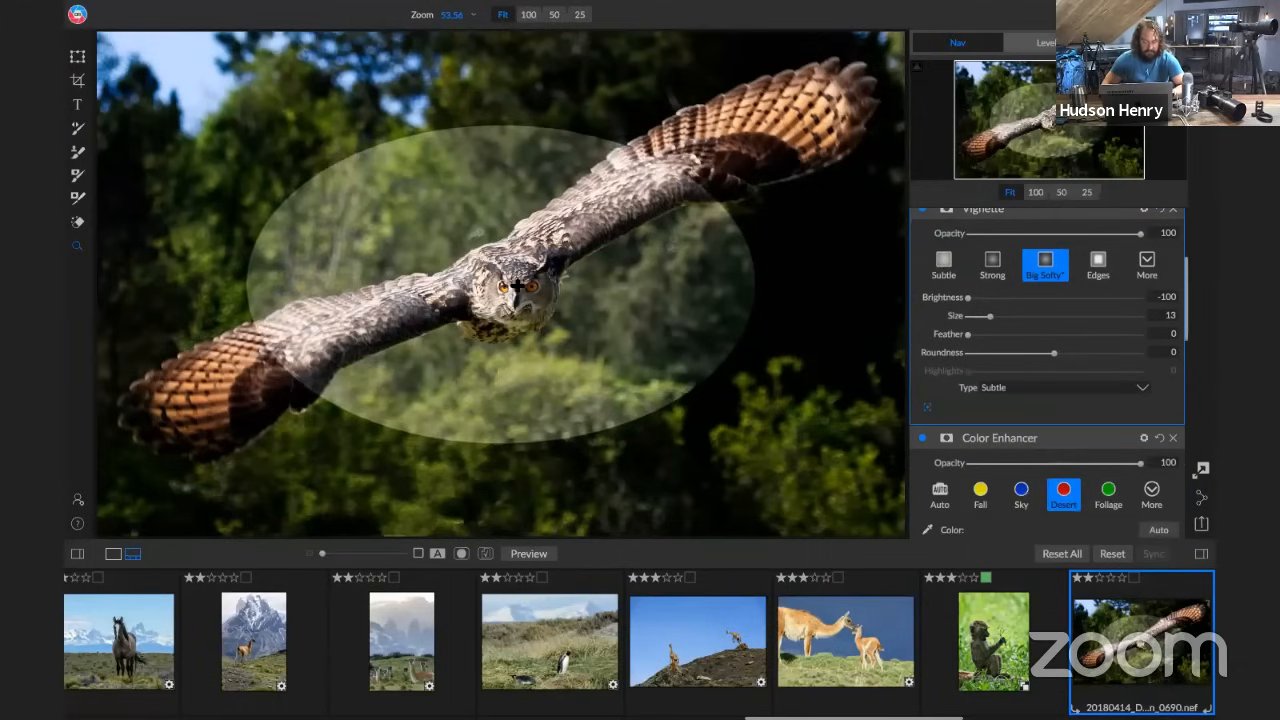
pyautogui.moveTo(517, 286)
pyautogui.mouseDown()
pyautogui.moveTo(548, 296)
pyautogui.moveTo(533, 305)
pyautogui.mouseUp()
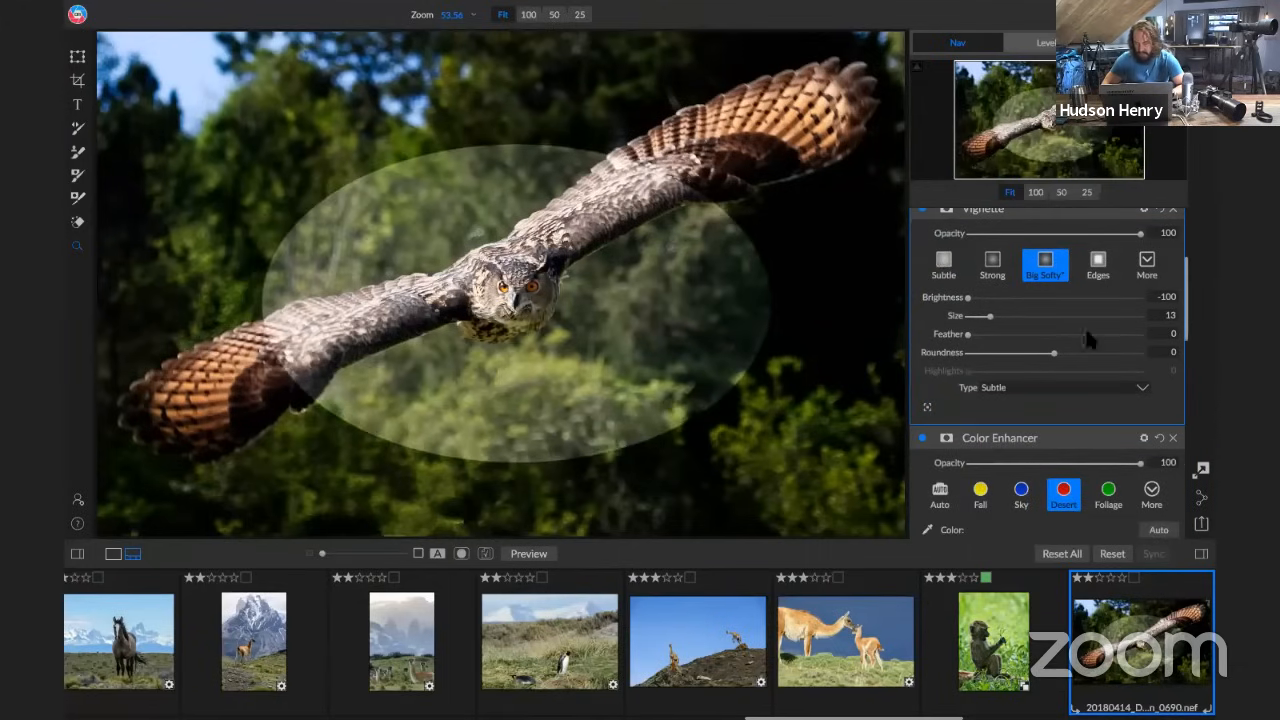
# Set the vignette's Feather to 100 and Brightness to -25, and compare the owl photo before and after editing
pyautogui.moveTo(1057, 334); pyautogui.dragTo(1211, 336)
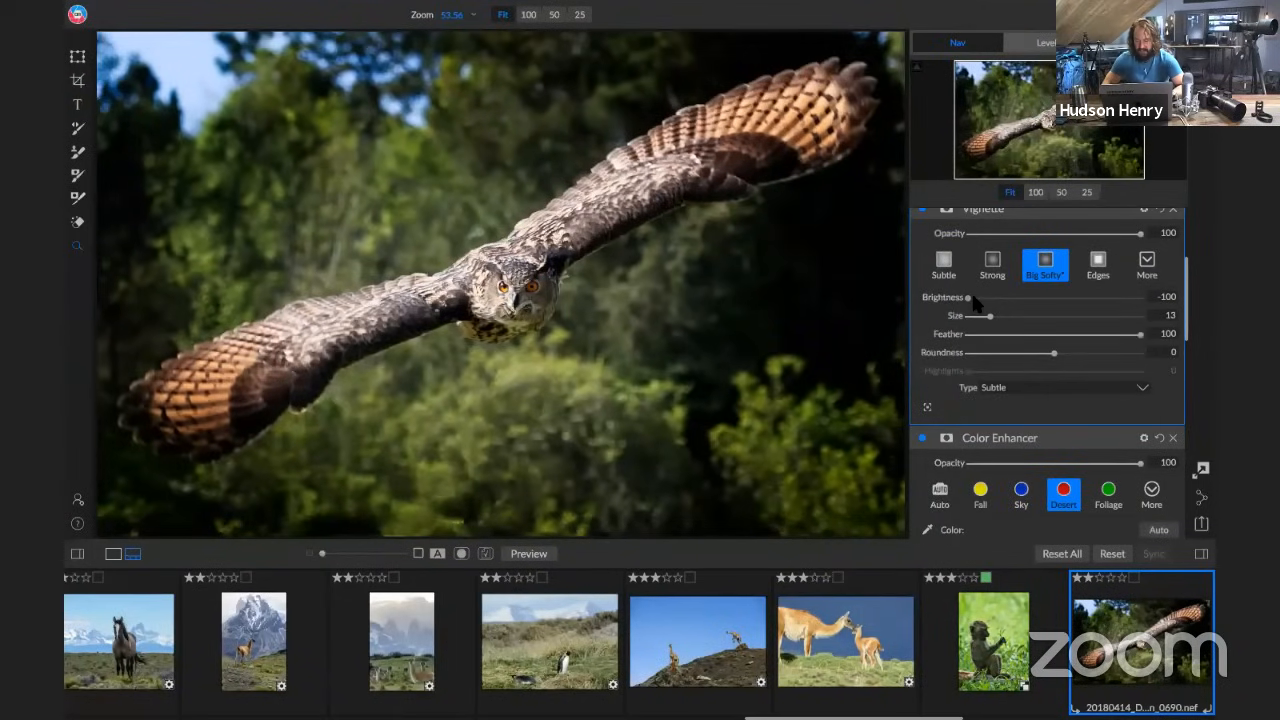
pyautogui.moveTo(967, 298); pyautogui.dragTo(1033, 298)
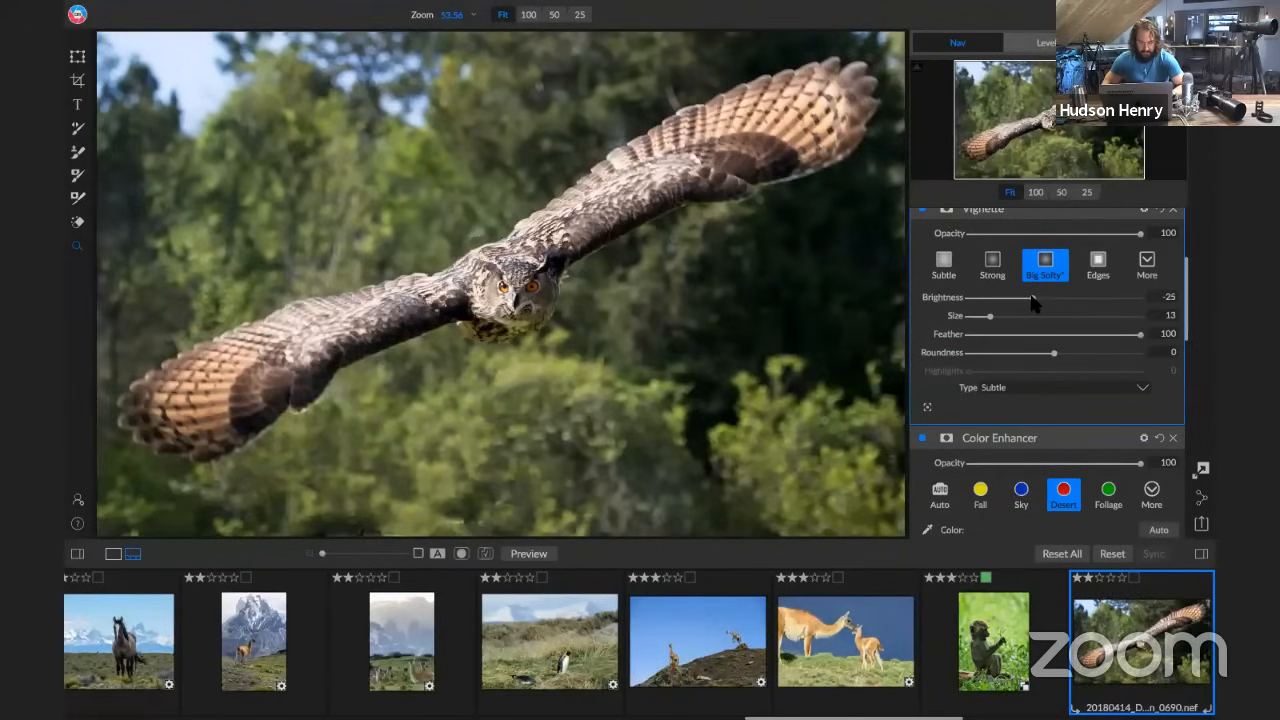
pyautogui.click(530, 555)
pyautogui.click(530, 555)
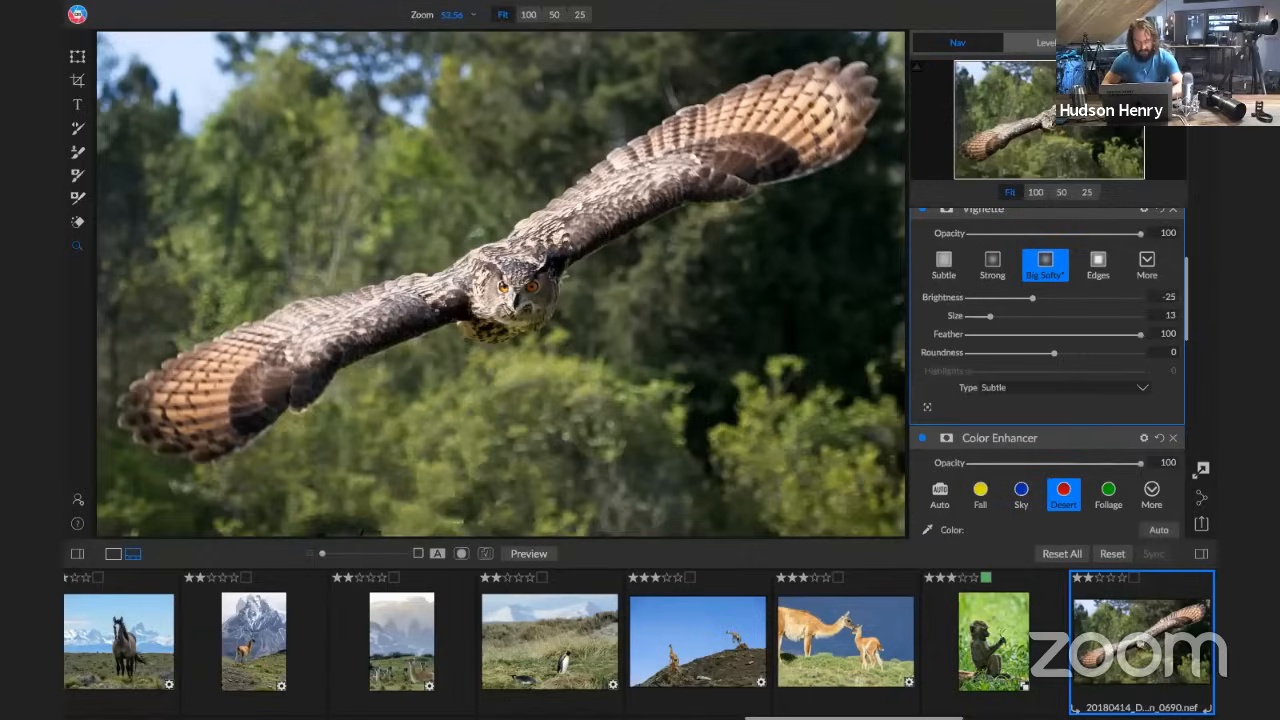
# Return to browsing the 2018_WildlifeWebinar folder, select the photo of the marmot on the rock and view its face at 100%
pyautogui.press('e')
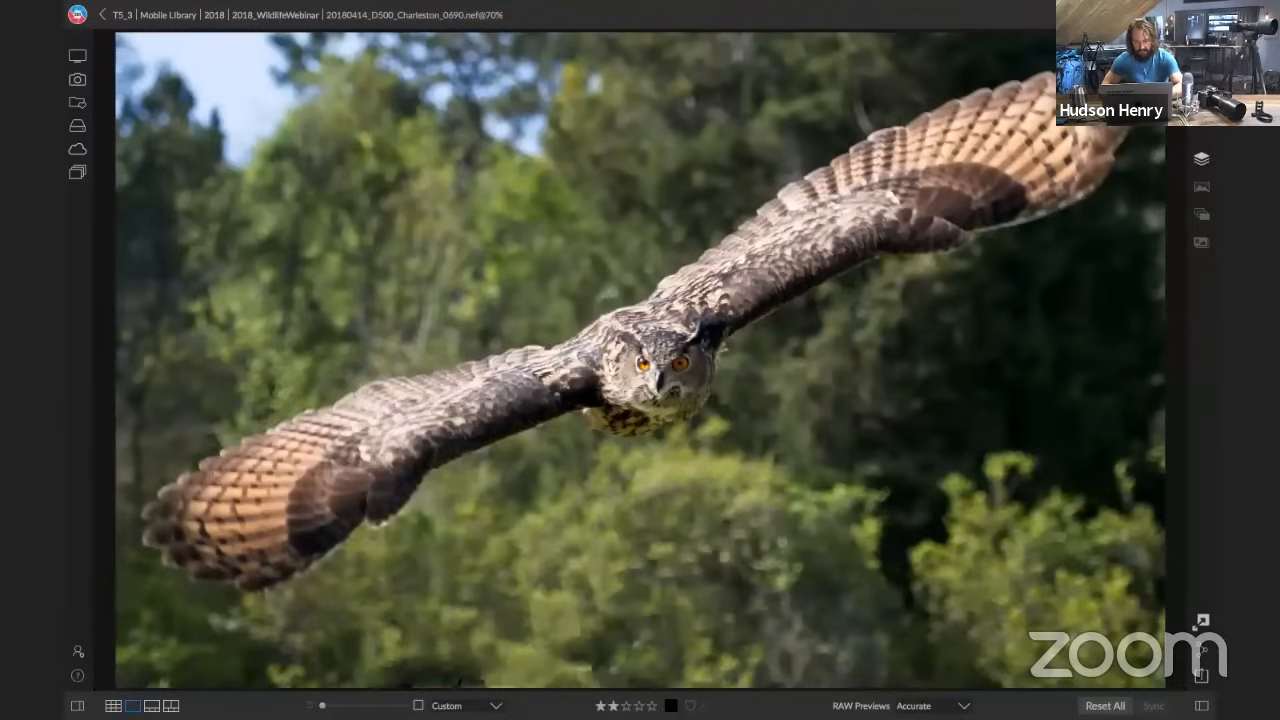
pyautogui.press('g')
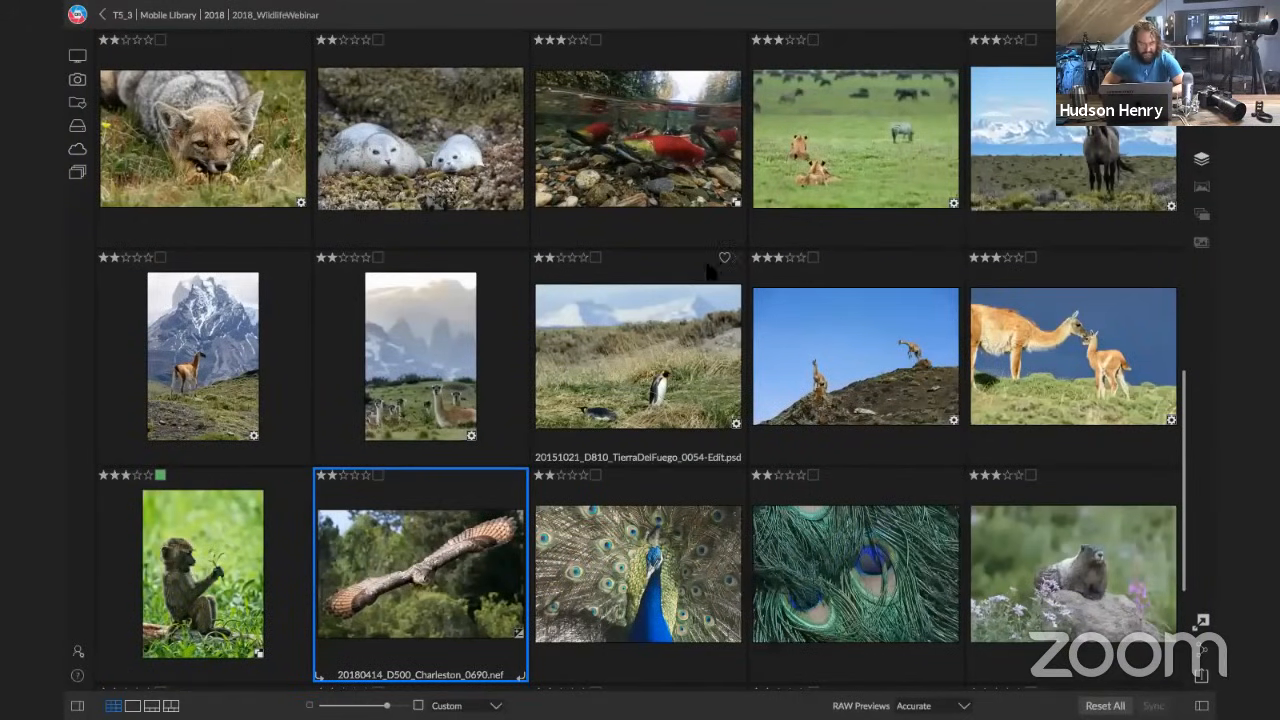
pyautogui.scroll(-2, 711, 255)
pyautogui.scroll(-1, 708, 270)
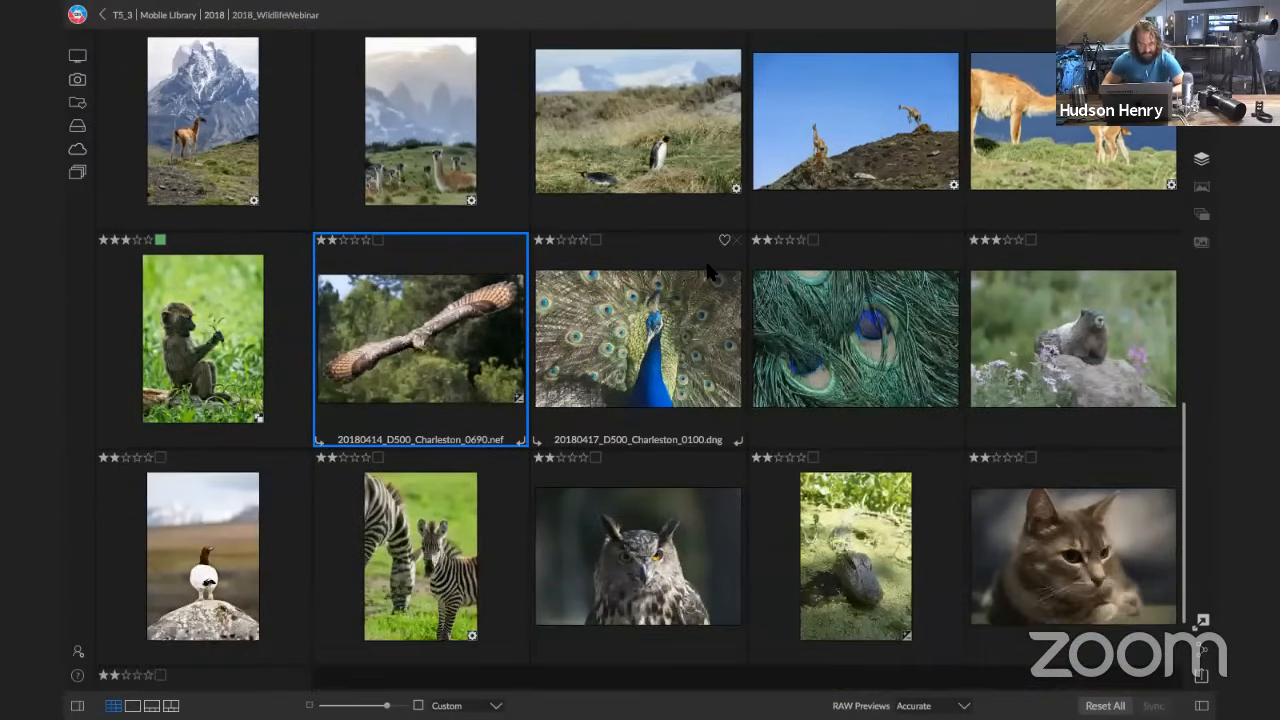
pyautogui.press('n')
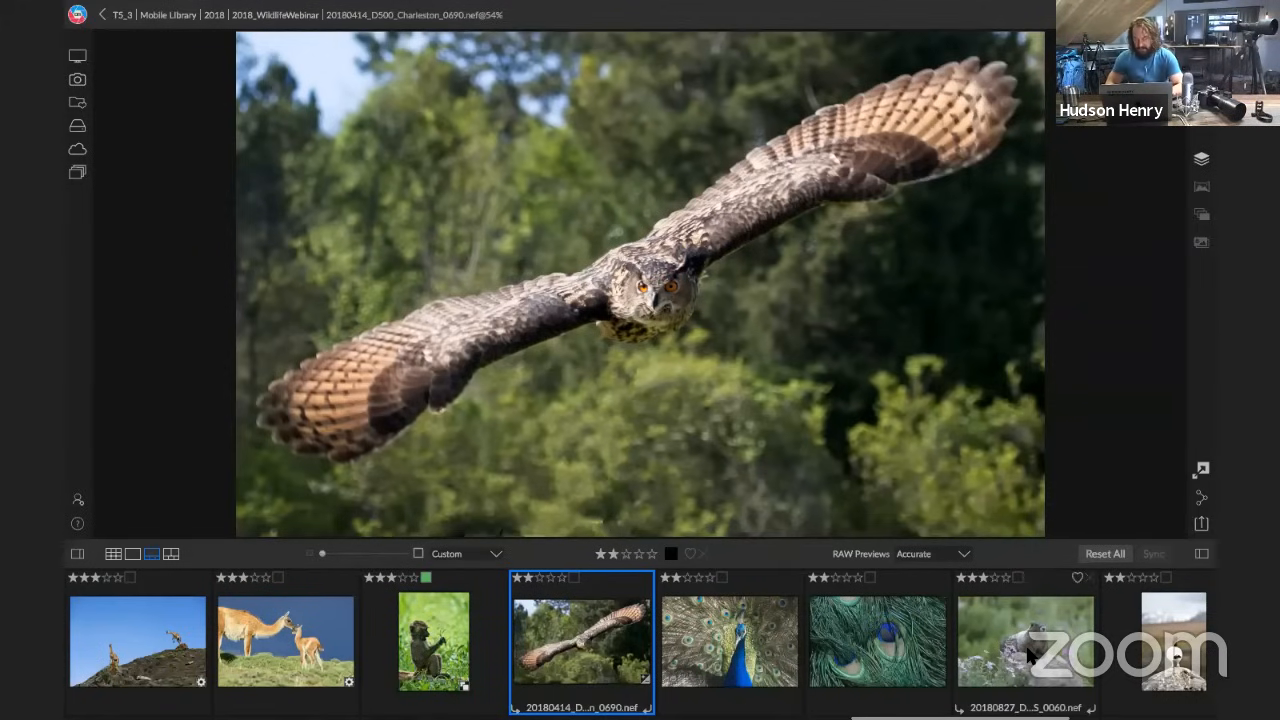
pyautogui.click(1019, 640)
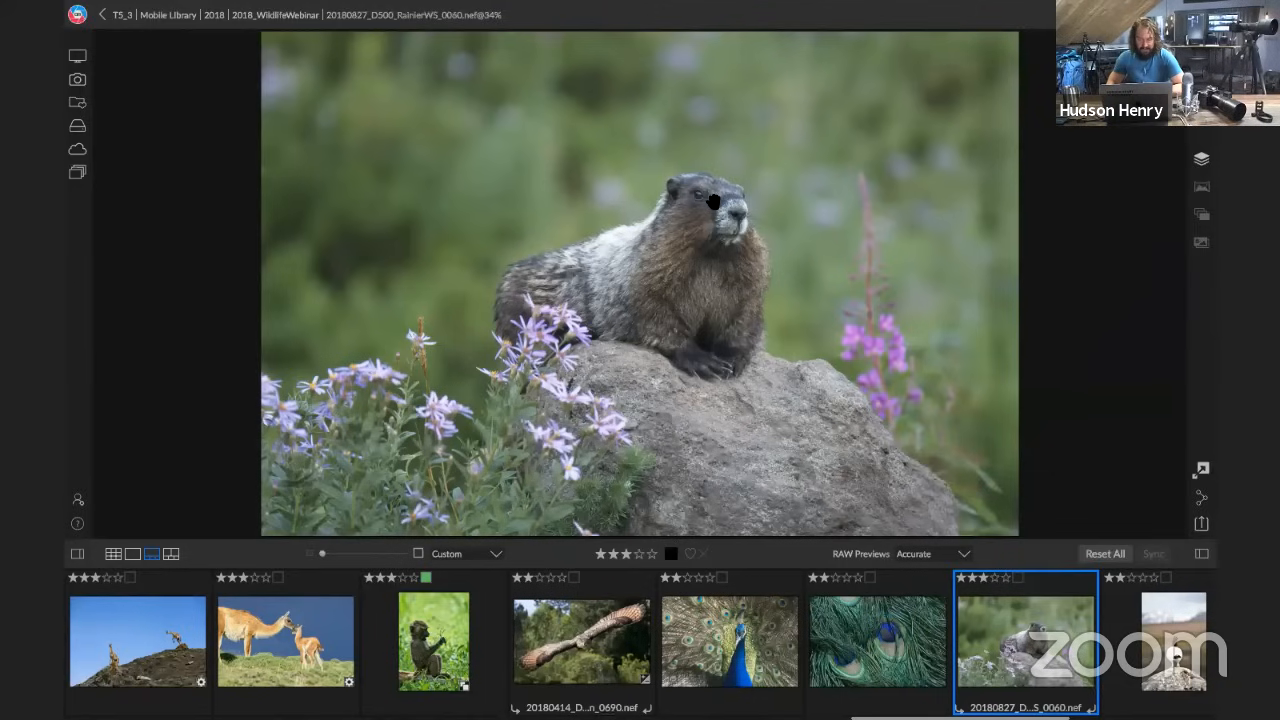
pyautogui.click(709, 203)
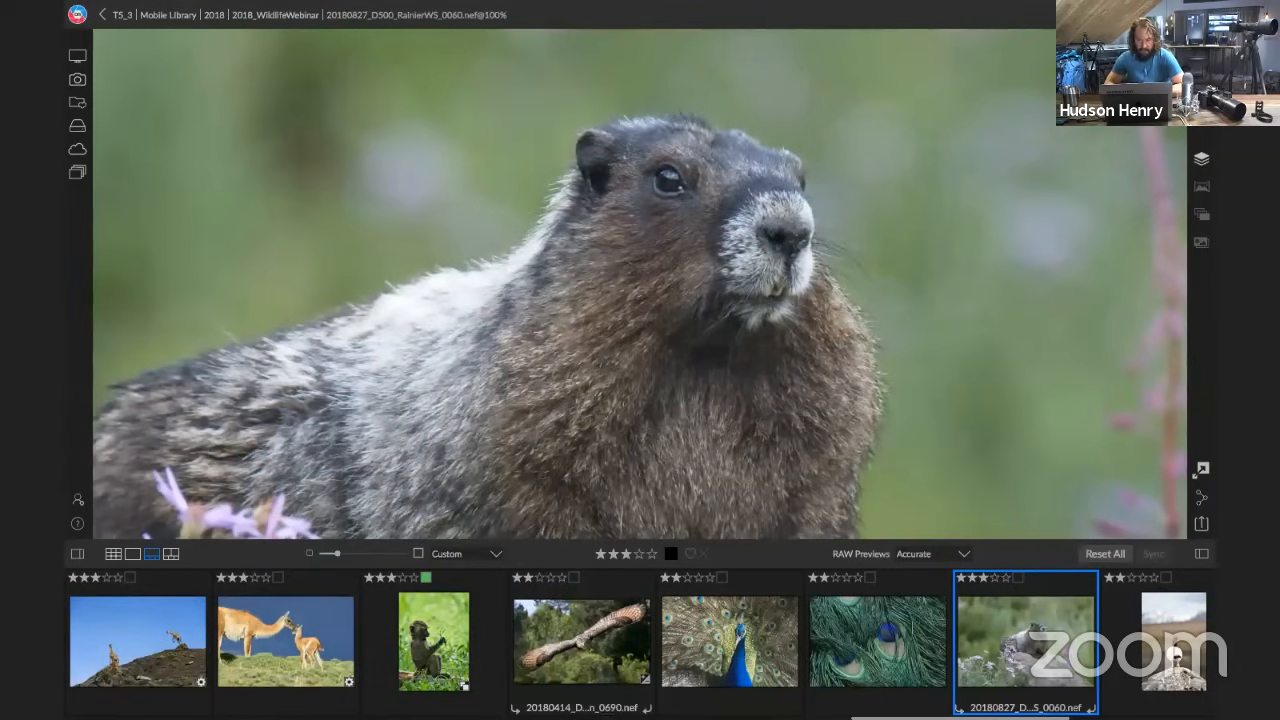
# Open the marmot photo for developing and set its Noise Reduction Luminance to 41 in Details
pyautogui.press('d')
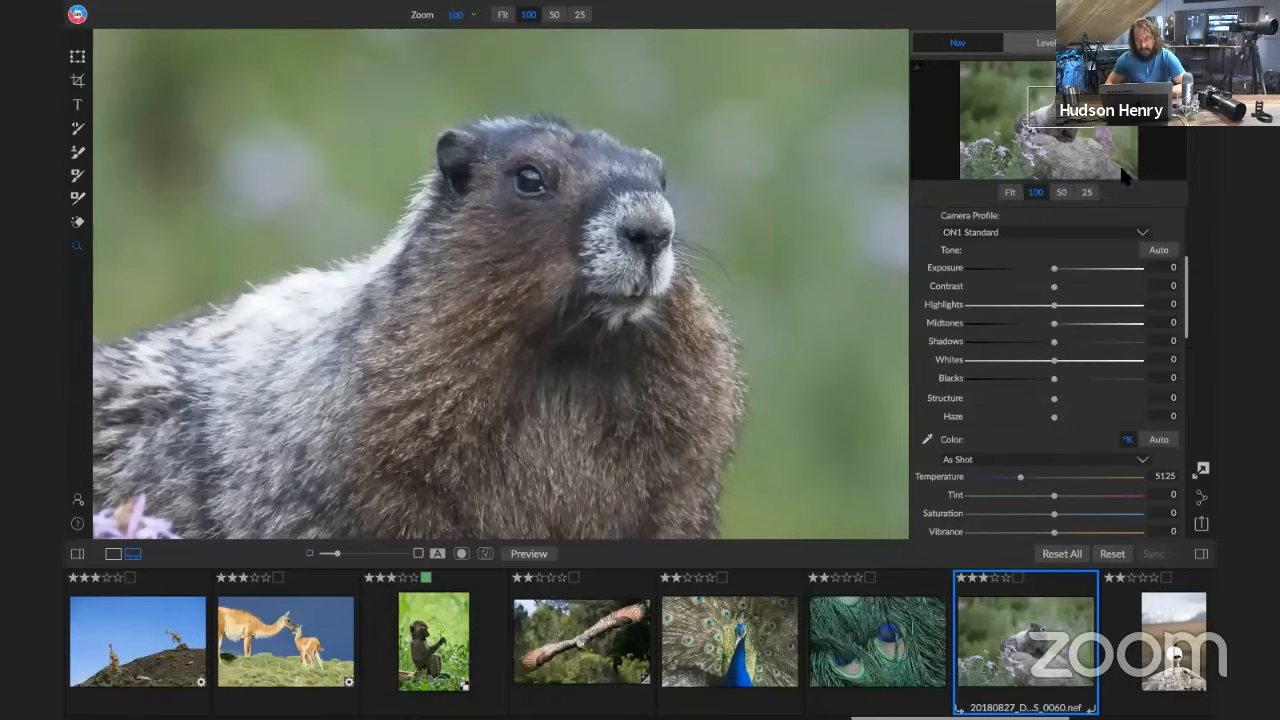
pyautogui.scroll(-1, 1062, 336)
pyautogui.scroll(-3, 1062, 332)
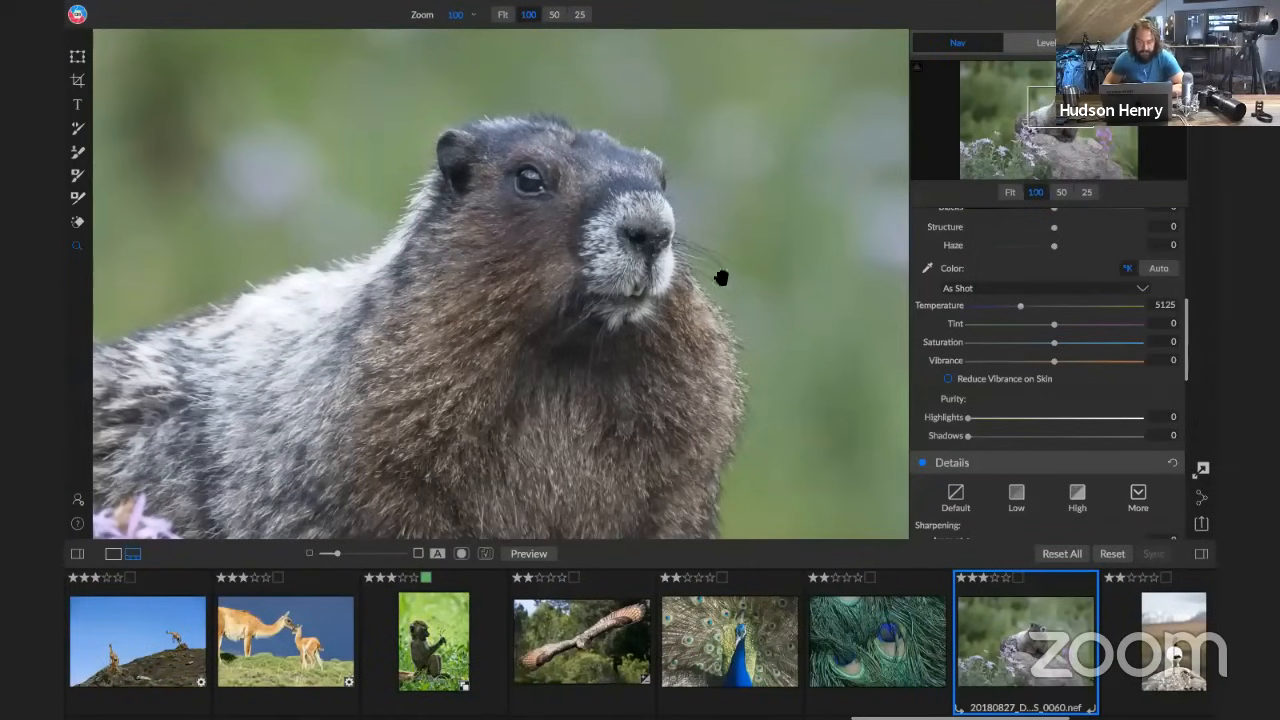
pyautogui.moveTo(598, 193); pyautogui.dragTo(629, 241)
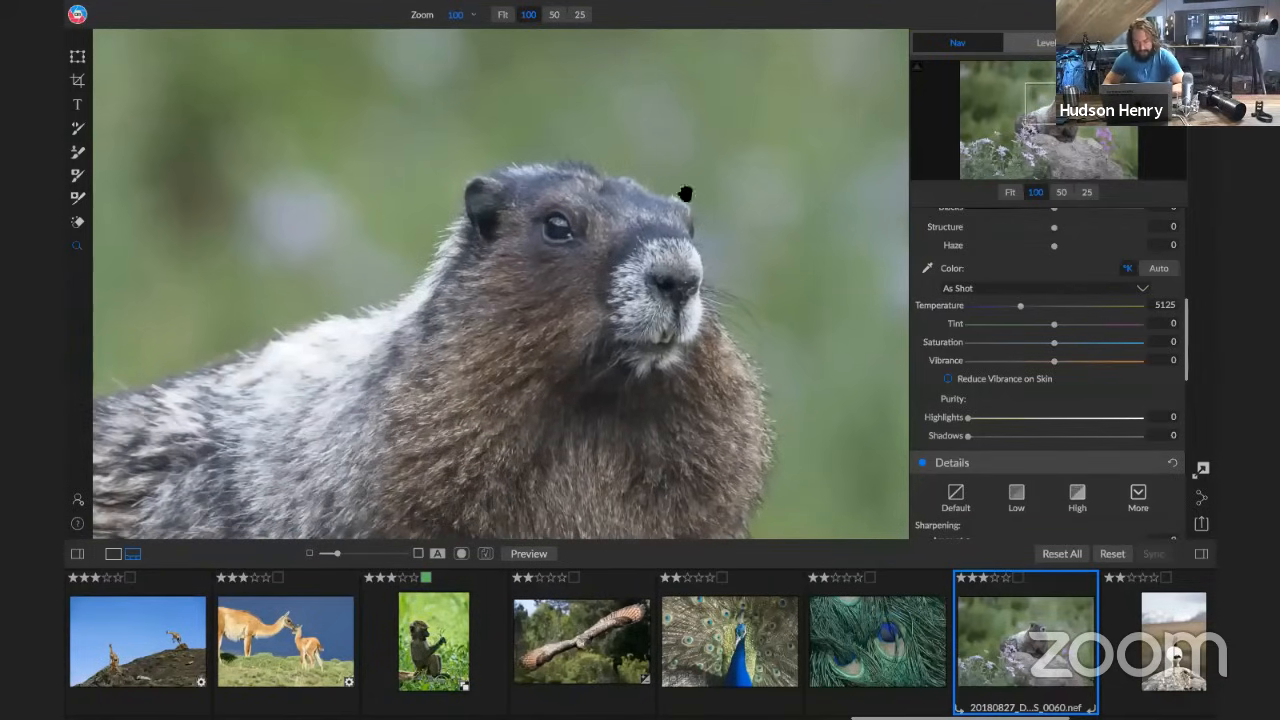
pyautogui.scroll(-1, 1058, 410)
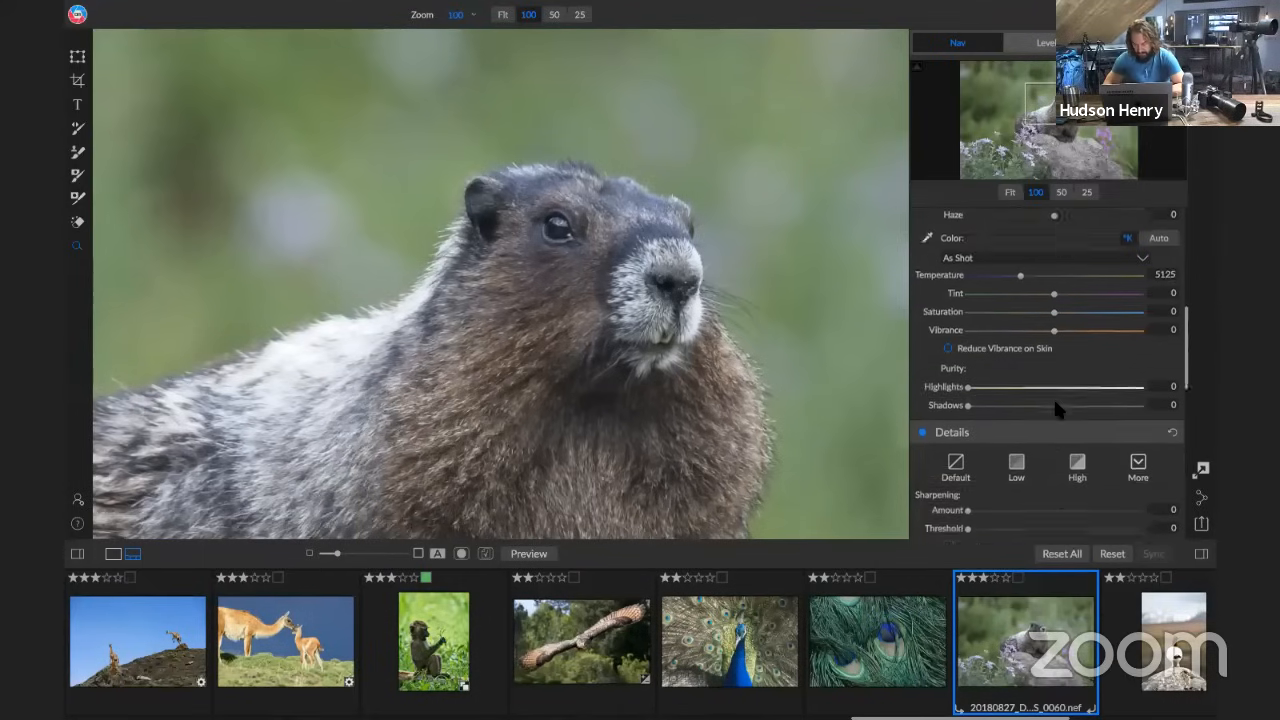
pyautogui.scroll(-6, 1055, 400)
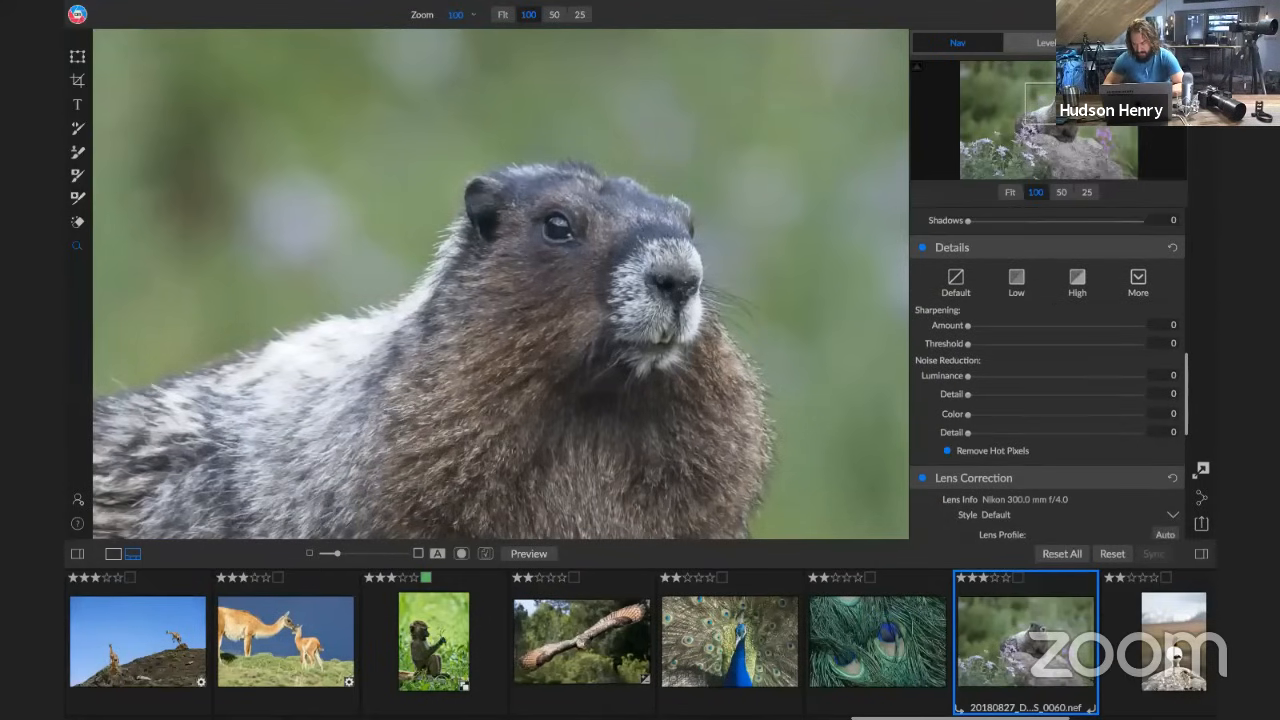
pyautogui.scroll(-2, 1047, 284)
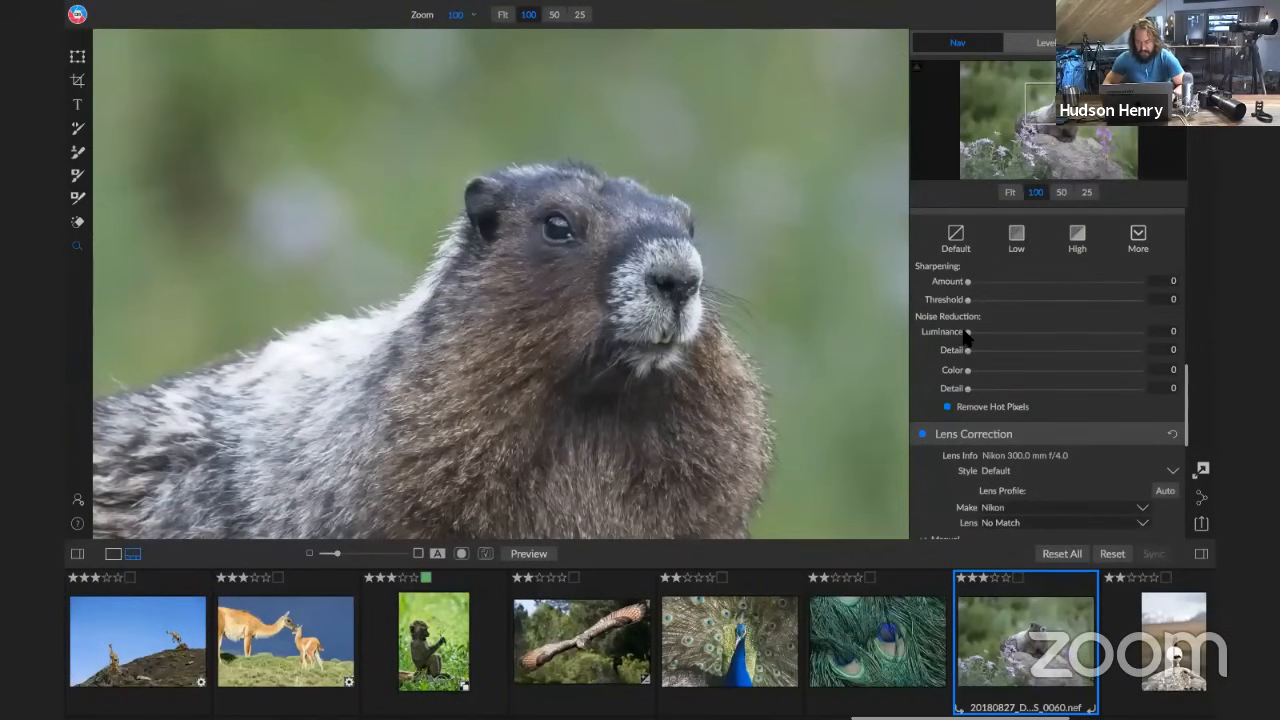
pyautogui.moveTo(970, 333); pyautogui.dragTo(1012, 335)
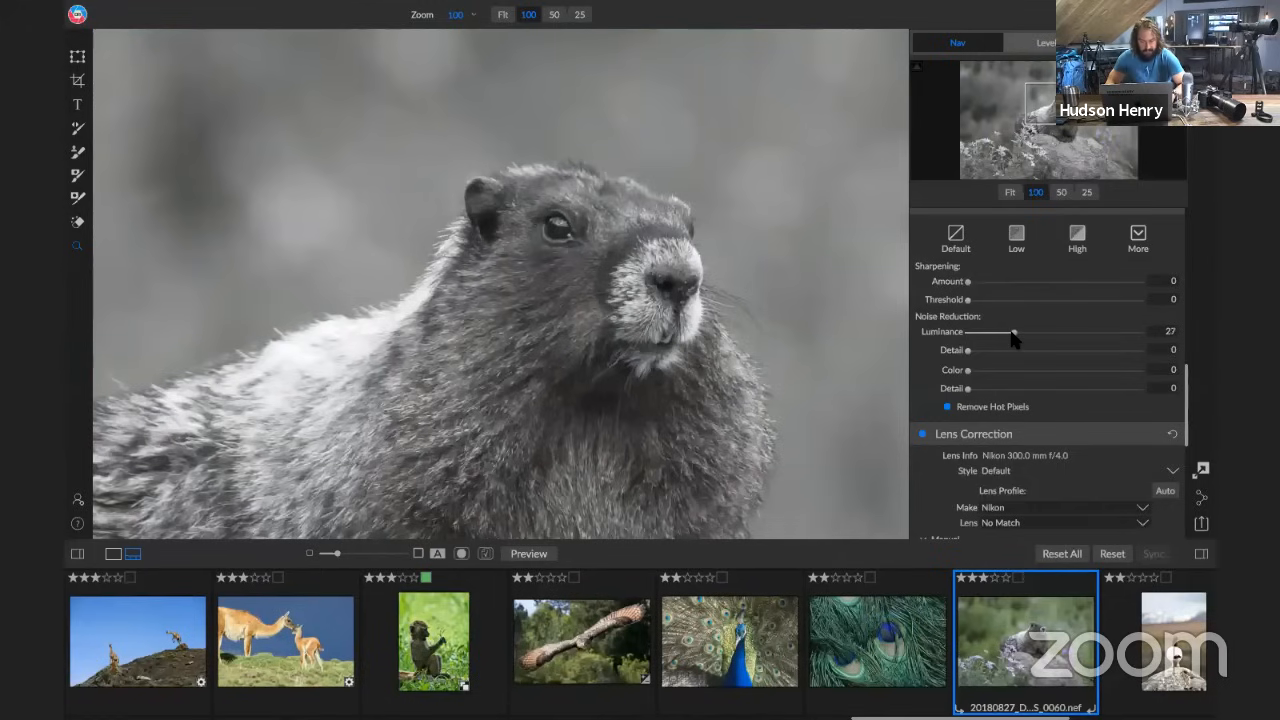
pyautogui.moveTo(1011, 334); pyautogui.dragTo(1009, 334)
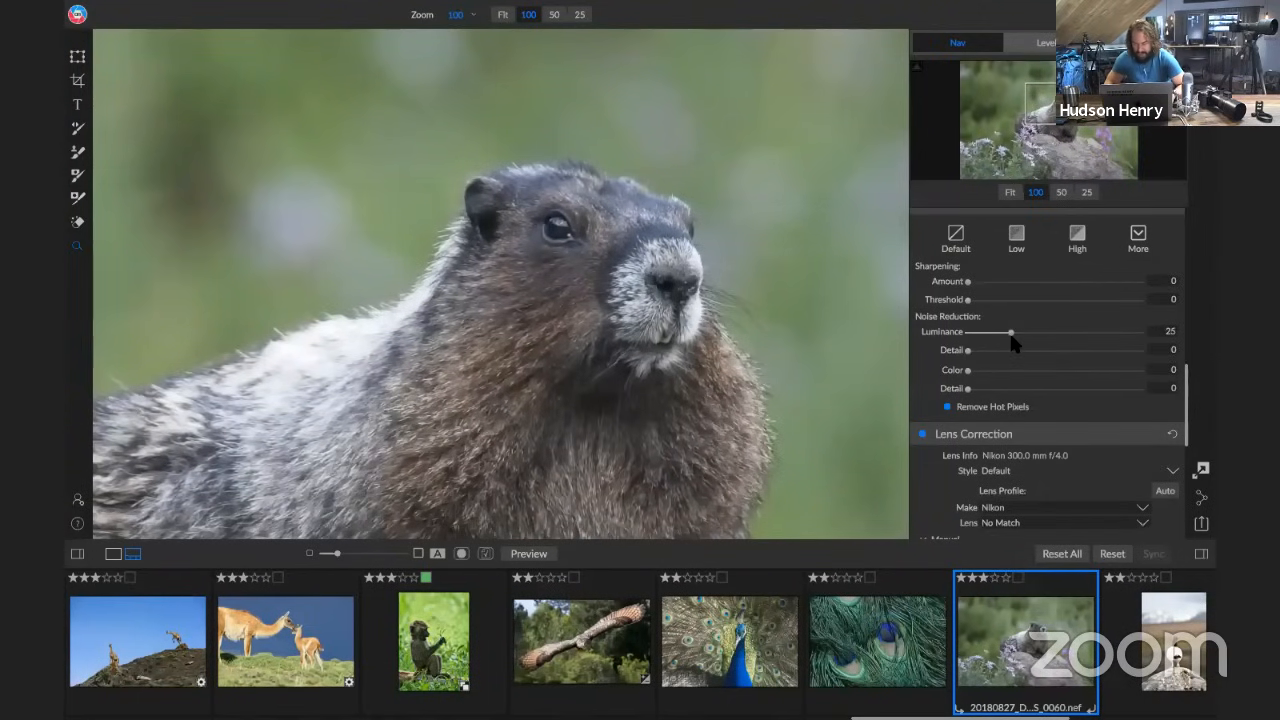
pyautogui.moveTo(1029, 334); pyautogui.dragTo(1036, 334)
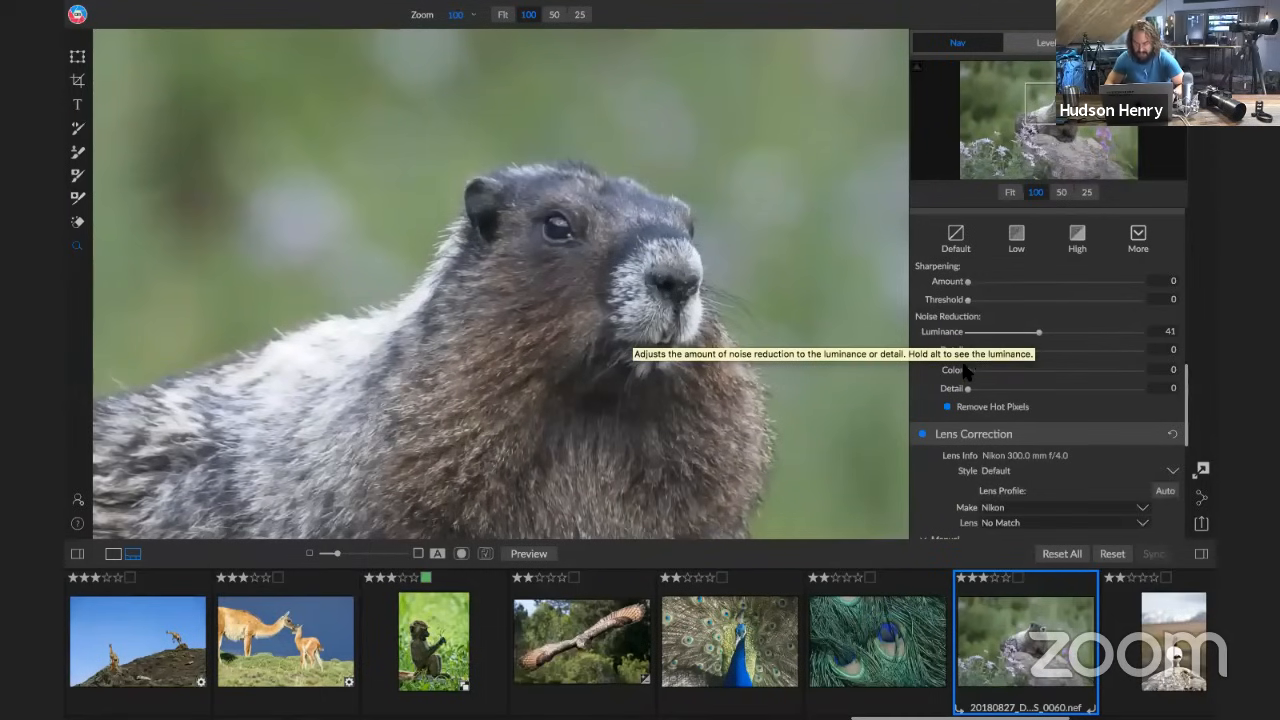
# Set the Noise Reduction Detail below Luminance to 56 and reduce Luminance to 19
pyautogui.moveTo(967, 350); pyautogui.dragTo(1066, 362)
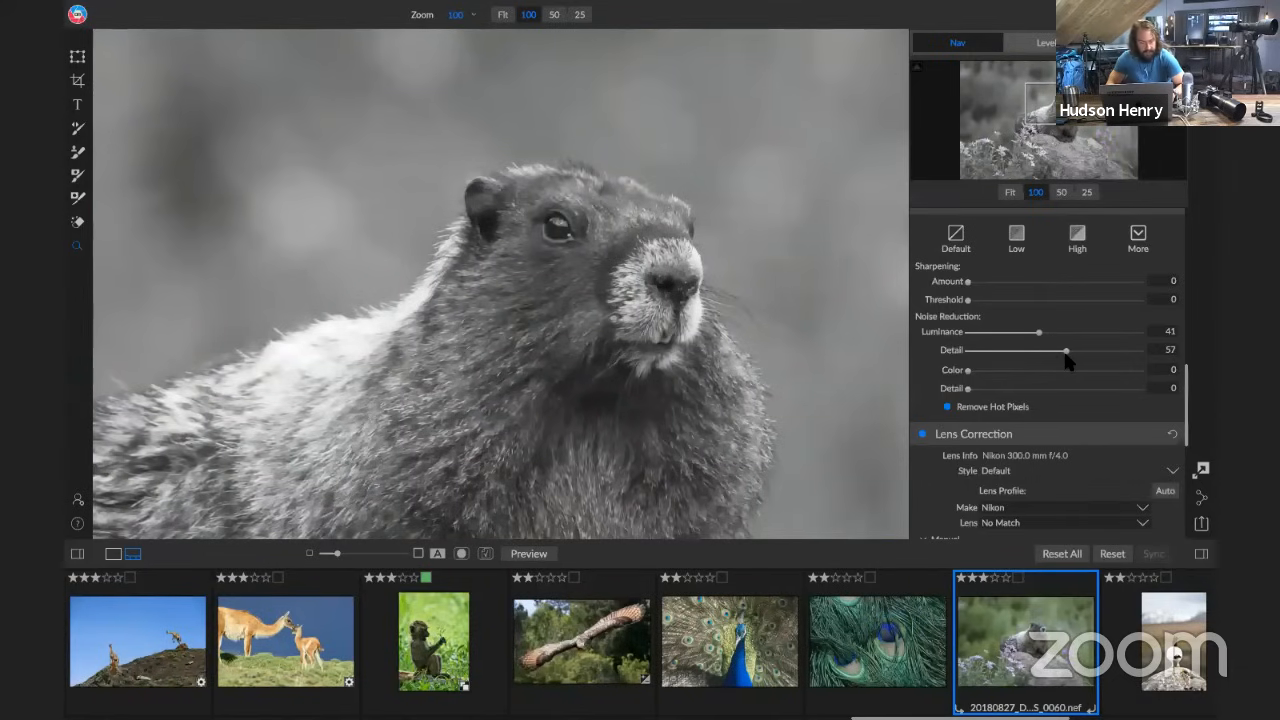
pyautogui.moveTo(1066, 362); pyautogui.dragTo(1006, 332)
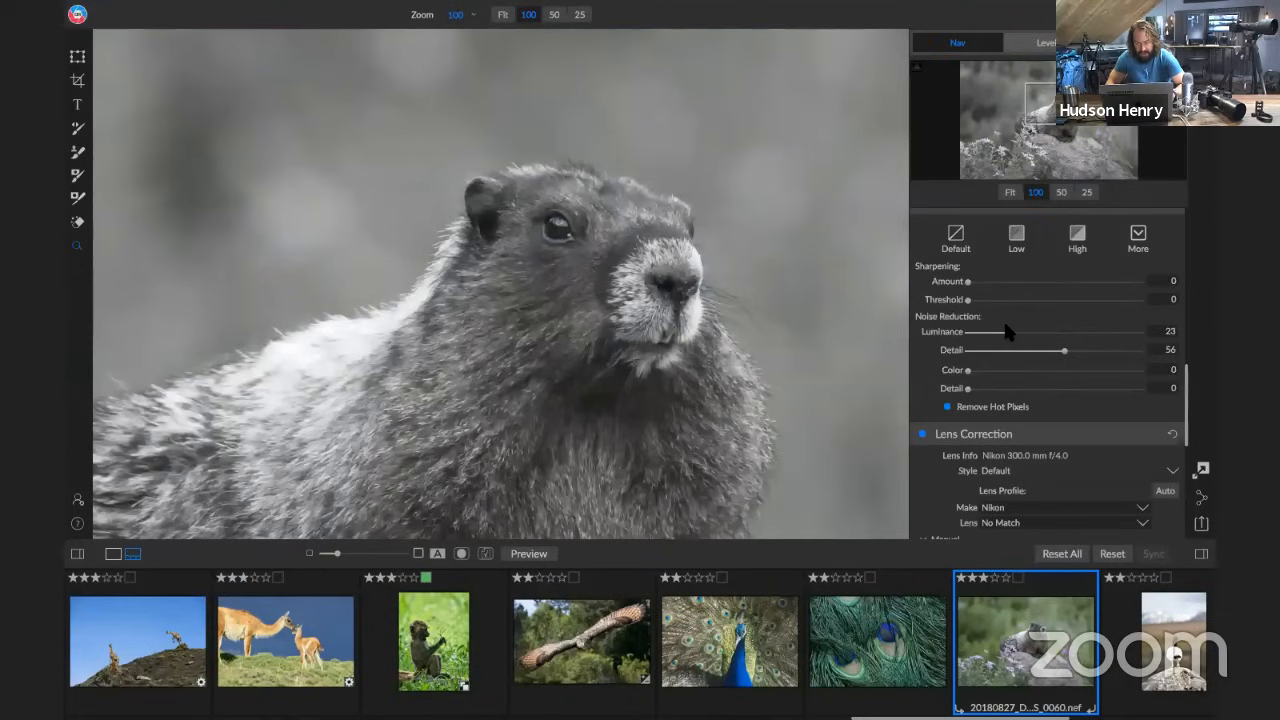
pyautogui.moveTo(1007, 331)
pyautogui.mouseDown()
pyautogui.moveTo(995, 333)
pyautogui.moveTo(1006, 333)
pyautogui.mouseUp()
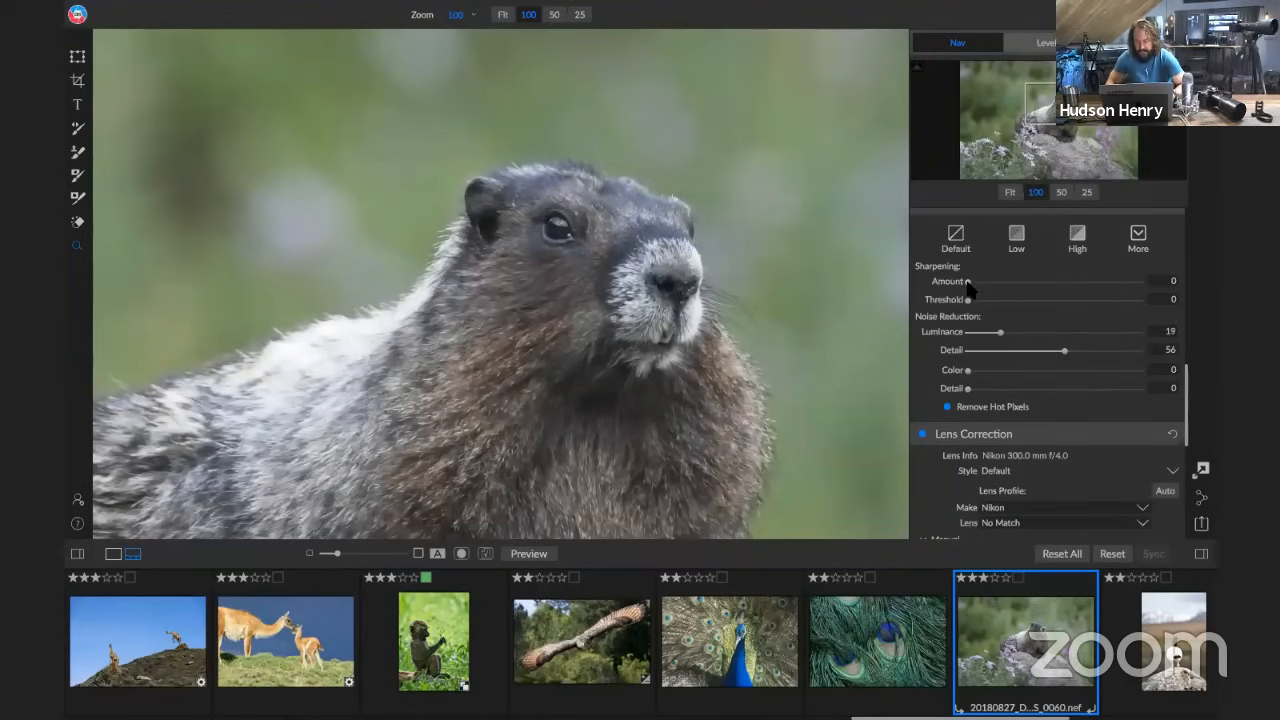
# Sharpen the marmot photo with Amount 53 and Threshold 4, using the sharpening mask preview to keep the background out
pyautogui.moveTo(971, 282); pyautogui.dragTo(1058, 283)
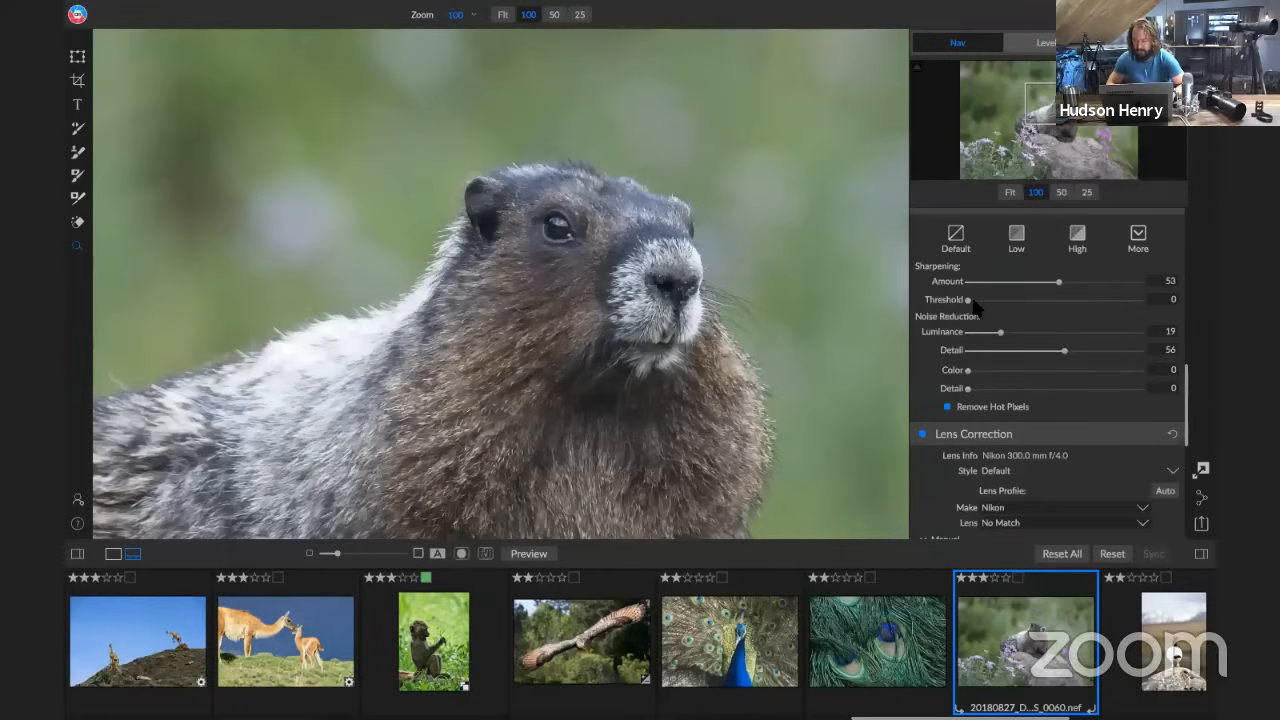
pyautogui.moveTo(970, 301); pyautogui.dragTo(980, 305)
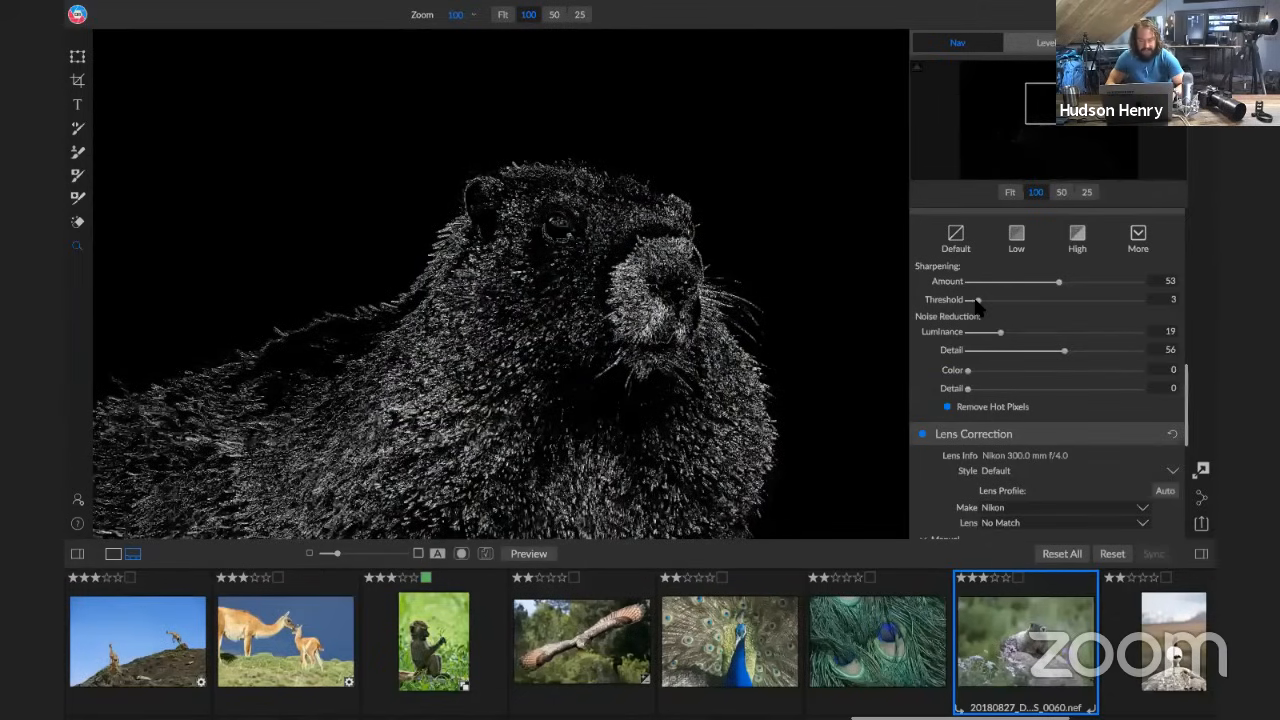
pyautogui.moveTo(977, 303); pyautogui.dragTo(977, 303)
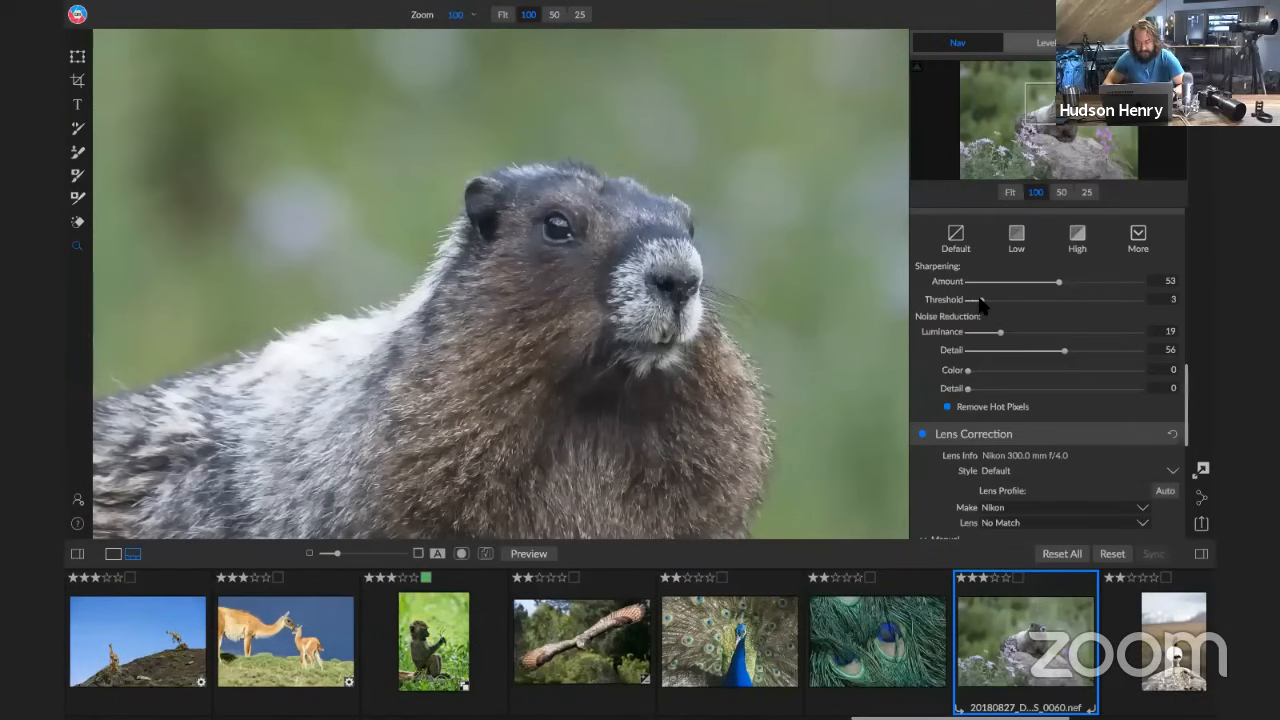
pyautogui.moveTo(980, 303); pyautogui.dragTo(982, 305)
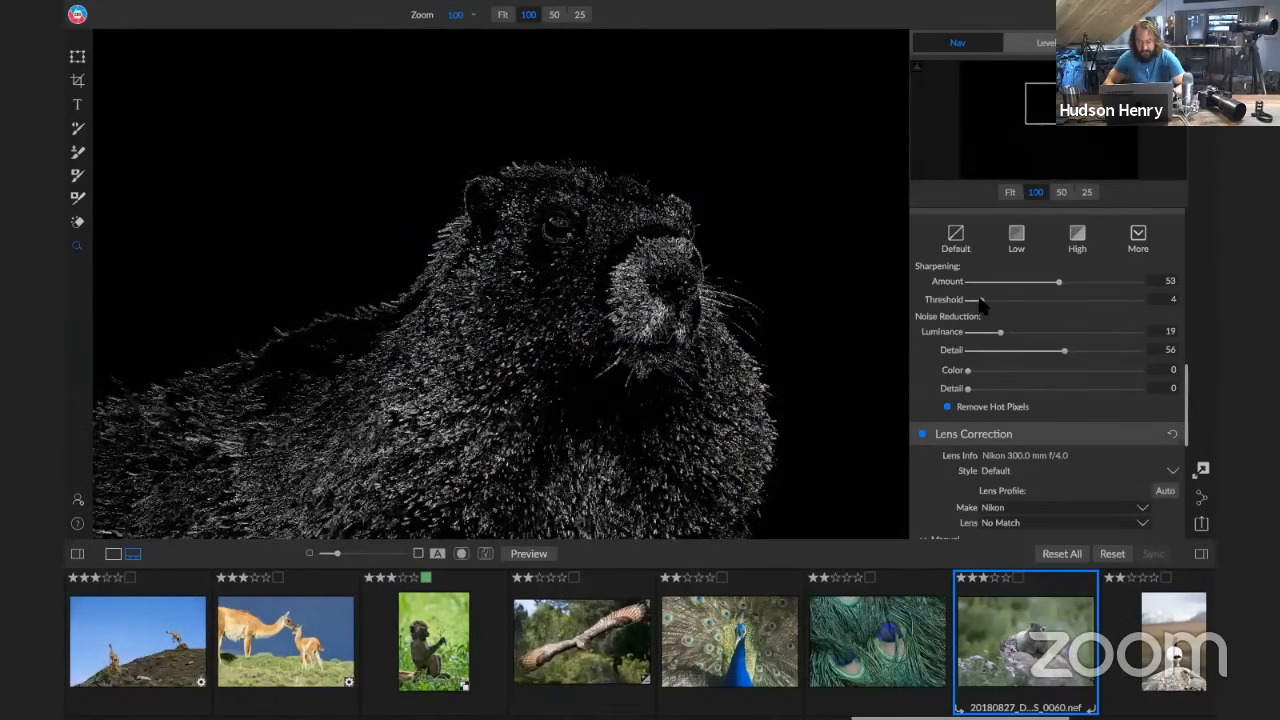
pyautogui.moveTo(982, 305); pyautogui.dragTo(982, 305)
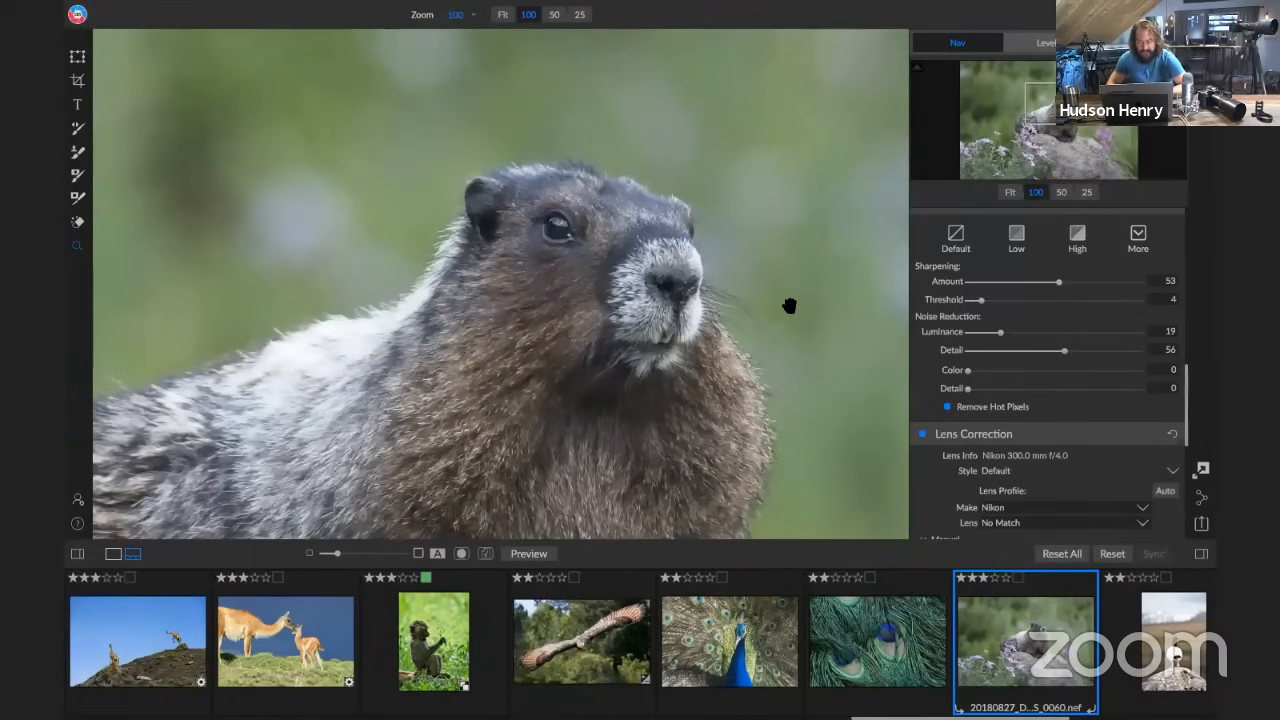
pyautogui.click(1009, 192)
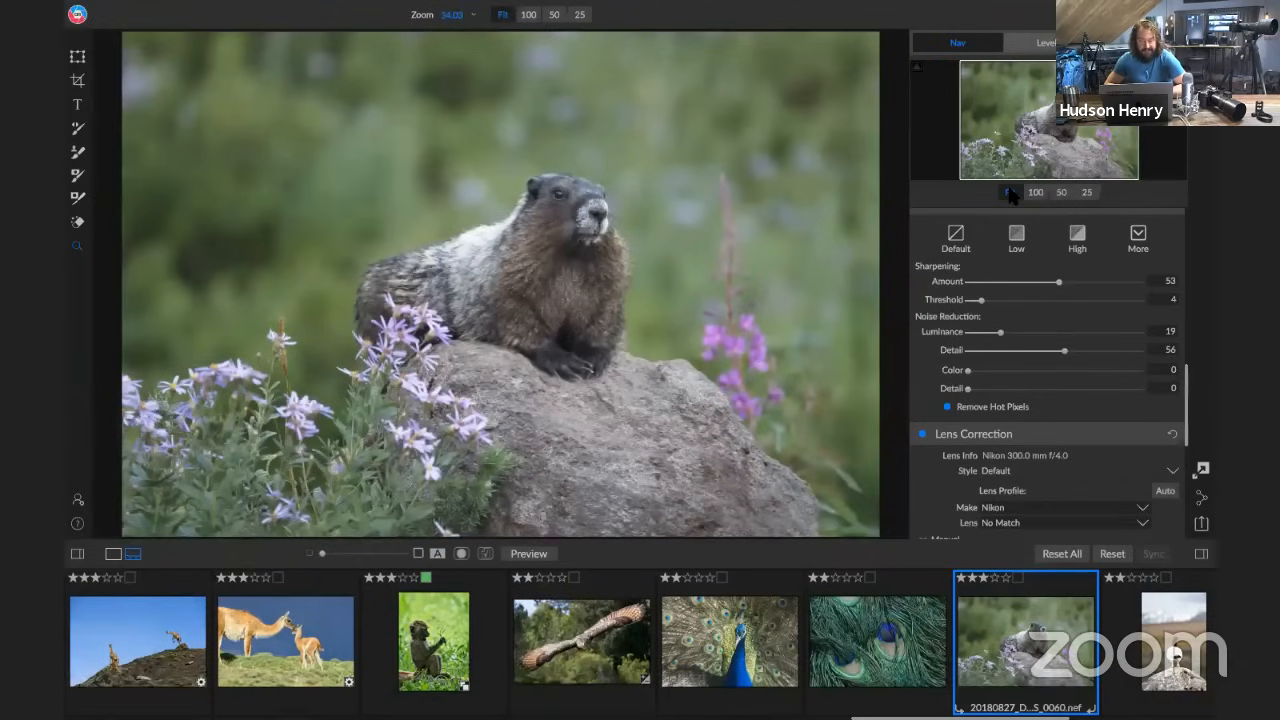